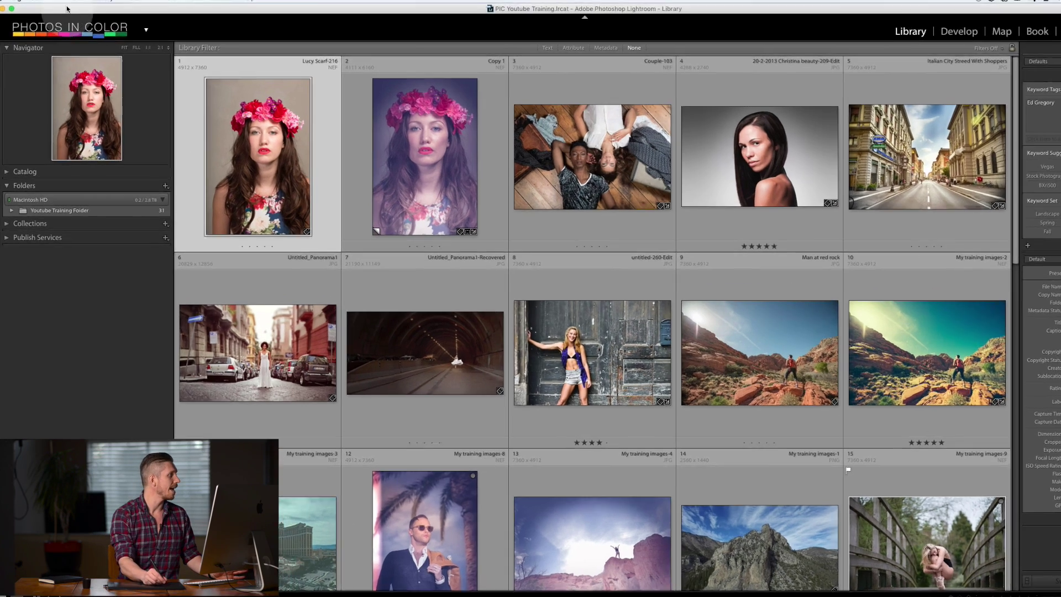
Import the 14 photos from the NIKON D800 DCIM folder into a model-named subfolder, numbered 1–14.
click(64, 4)
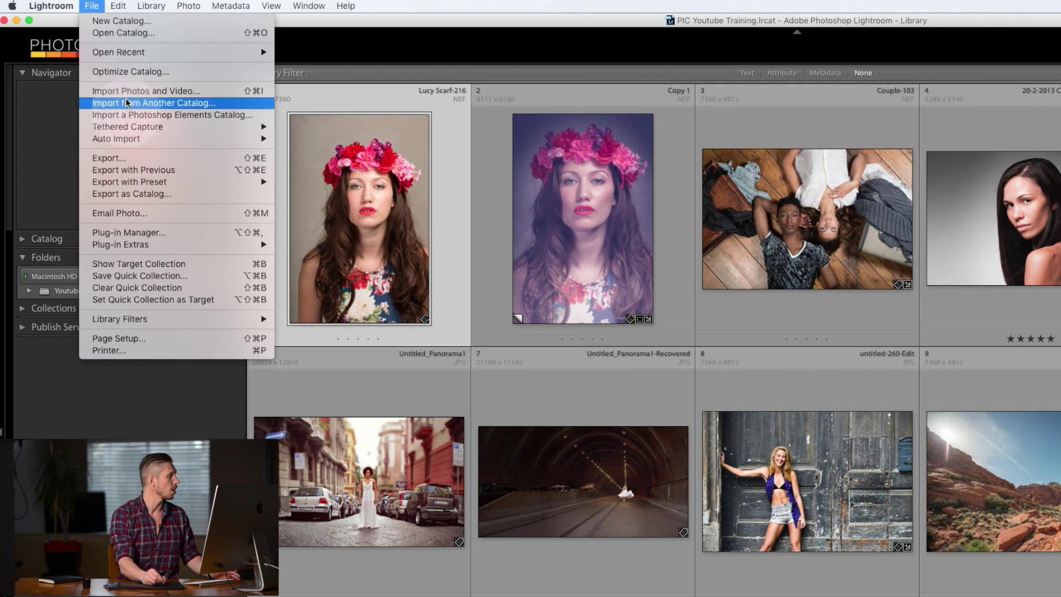
click(147, 92)
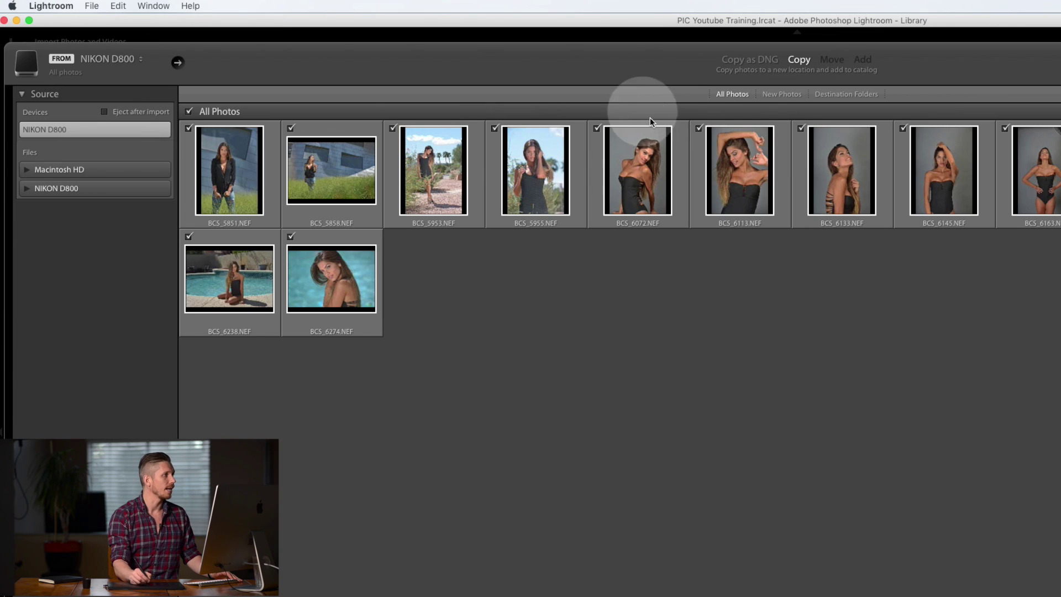
click(58, 190)
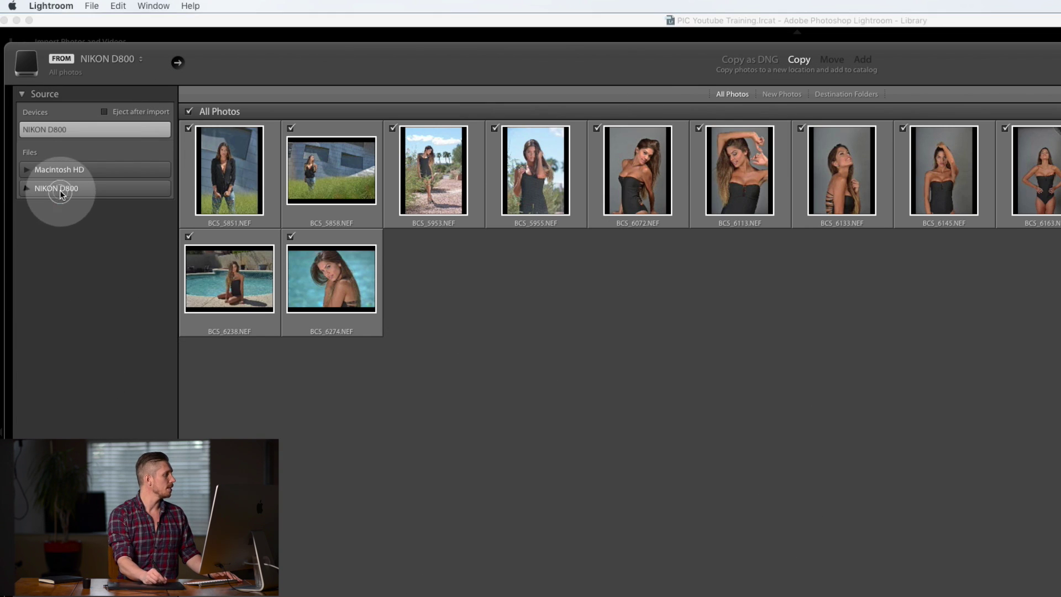
click(62, 202)
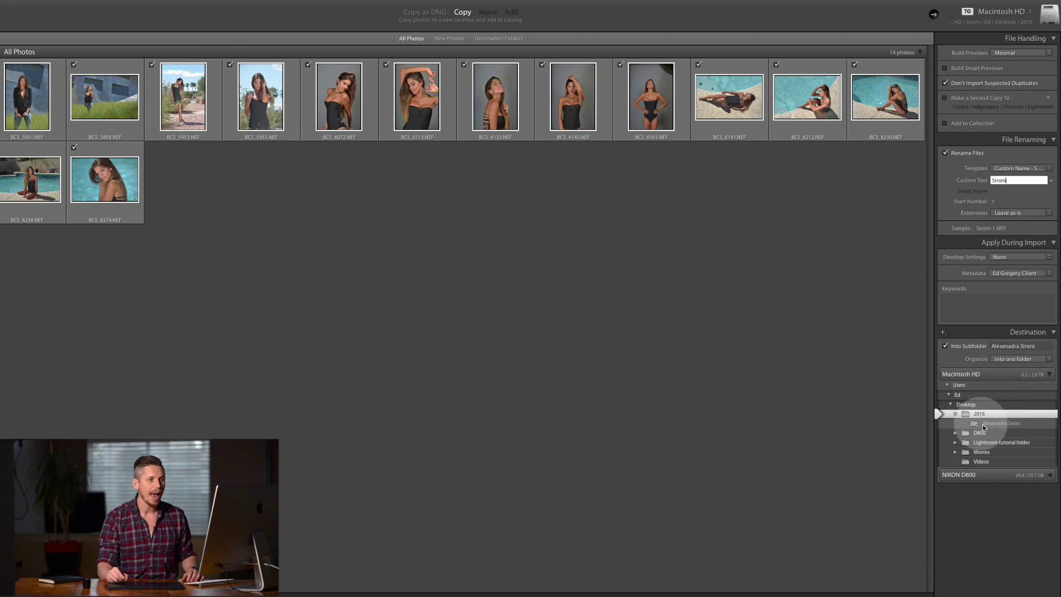
click(1001, 347)
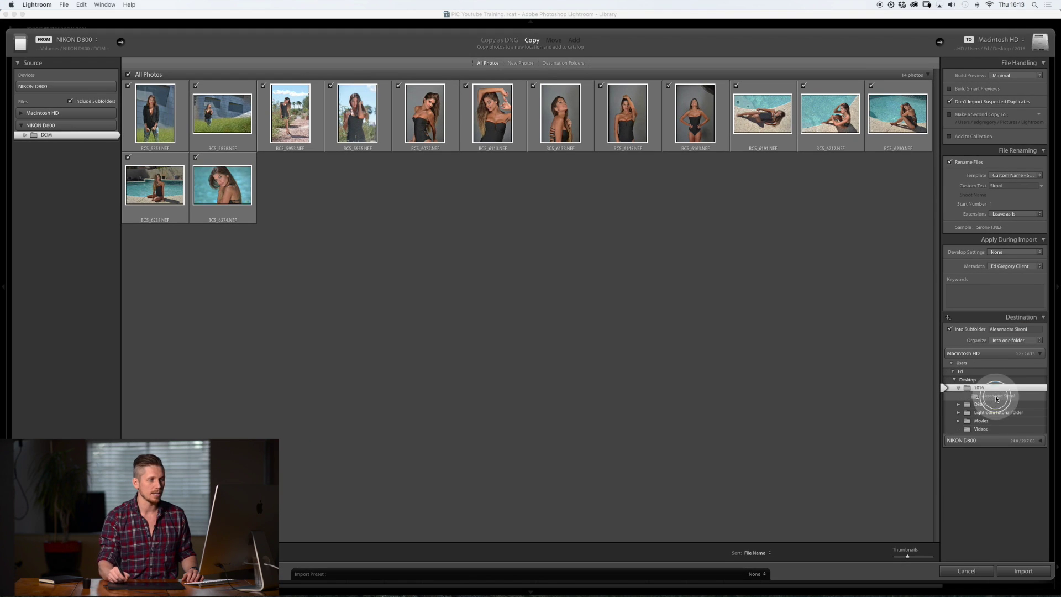
click(1025, 571)
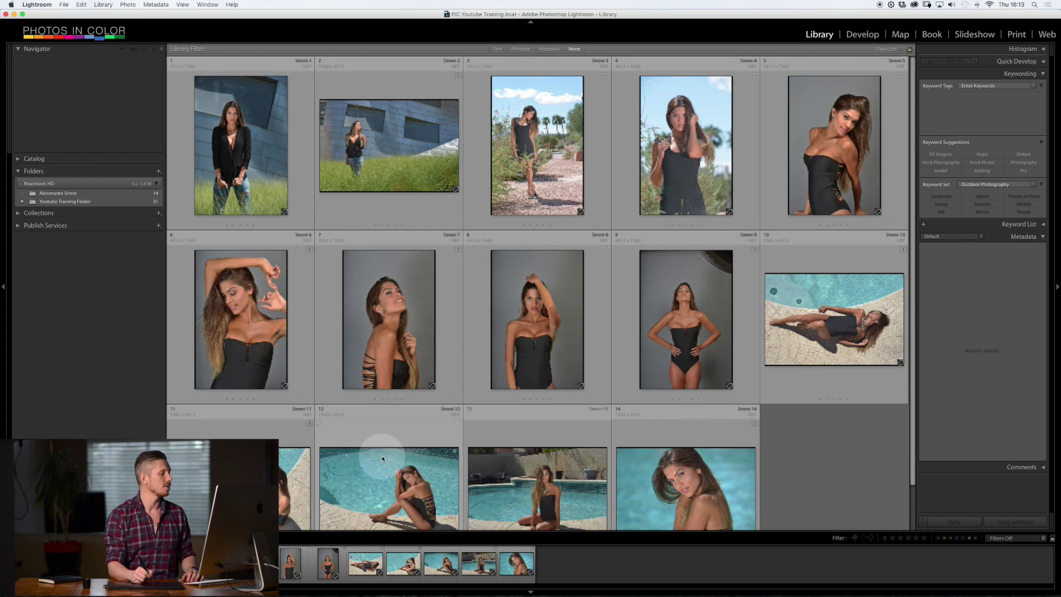
click(47, 193)
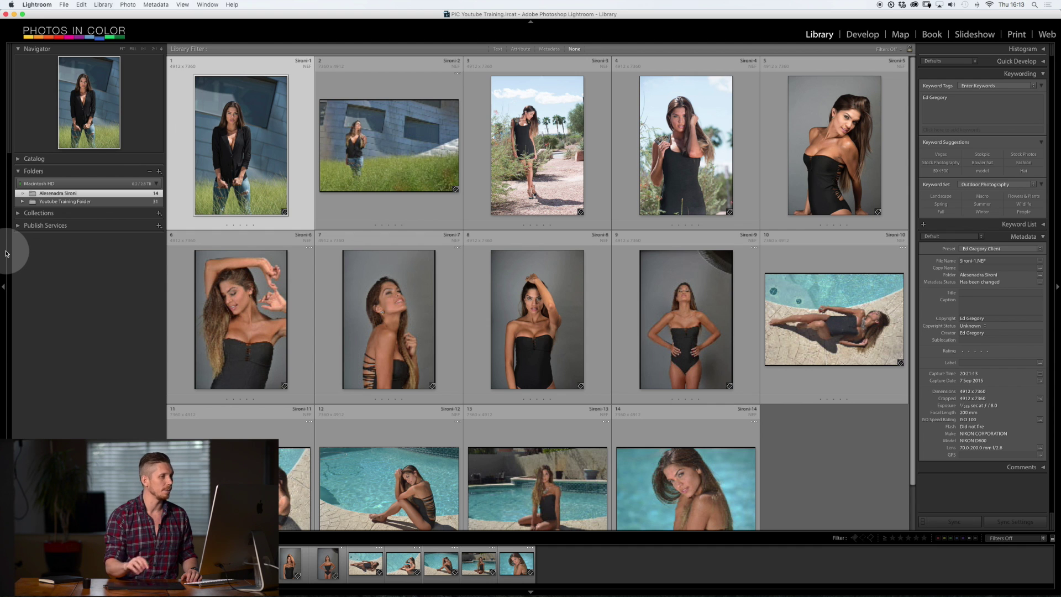
key(ctrl+Right)
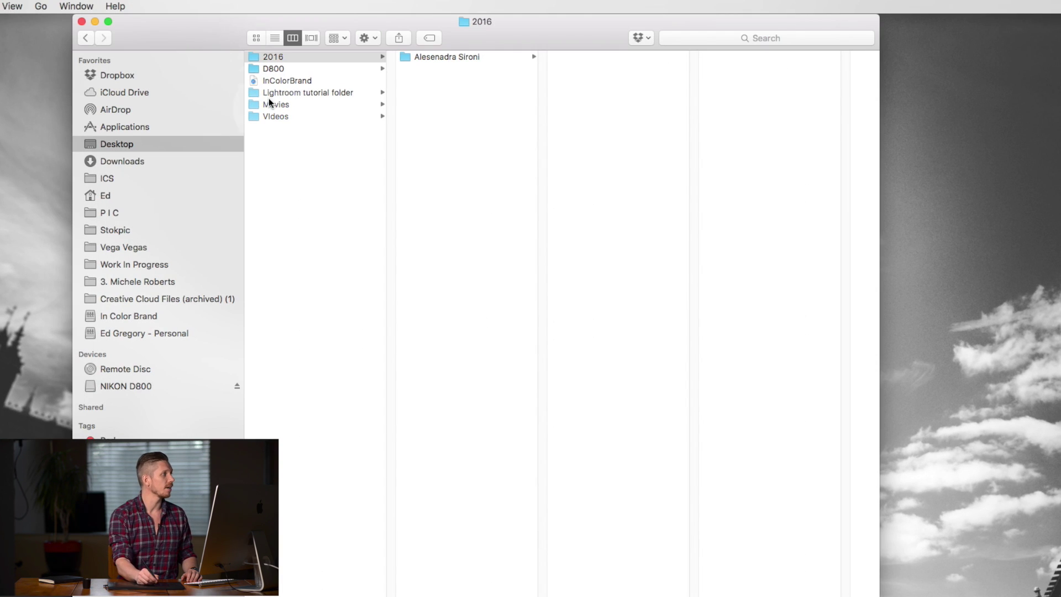
click(260, 57)
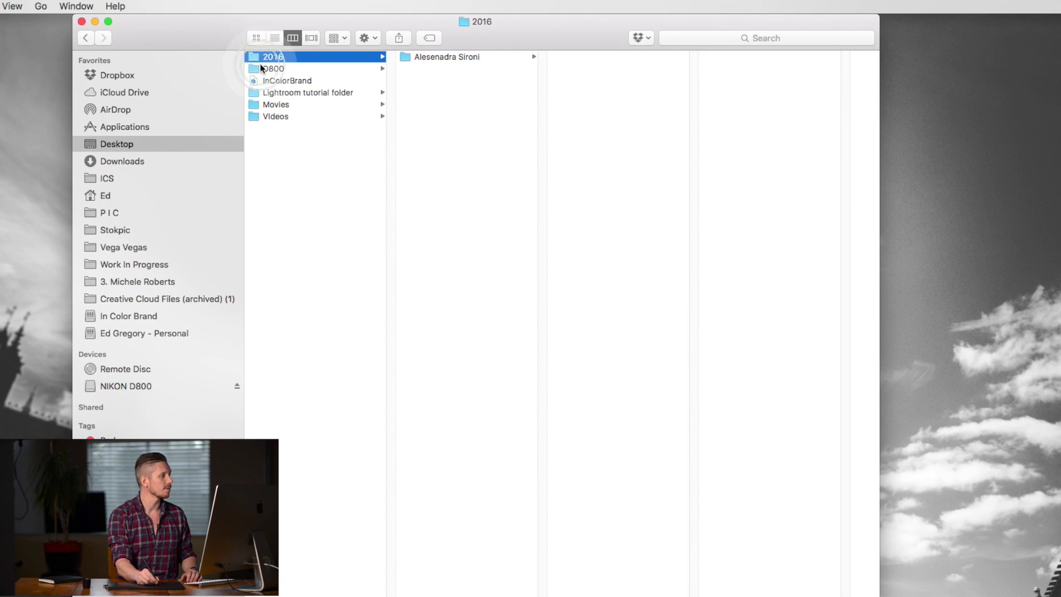
click(428, 58)
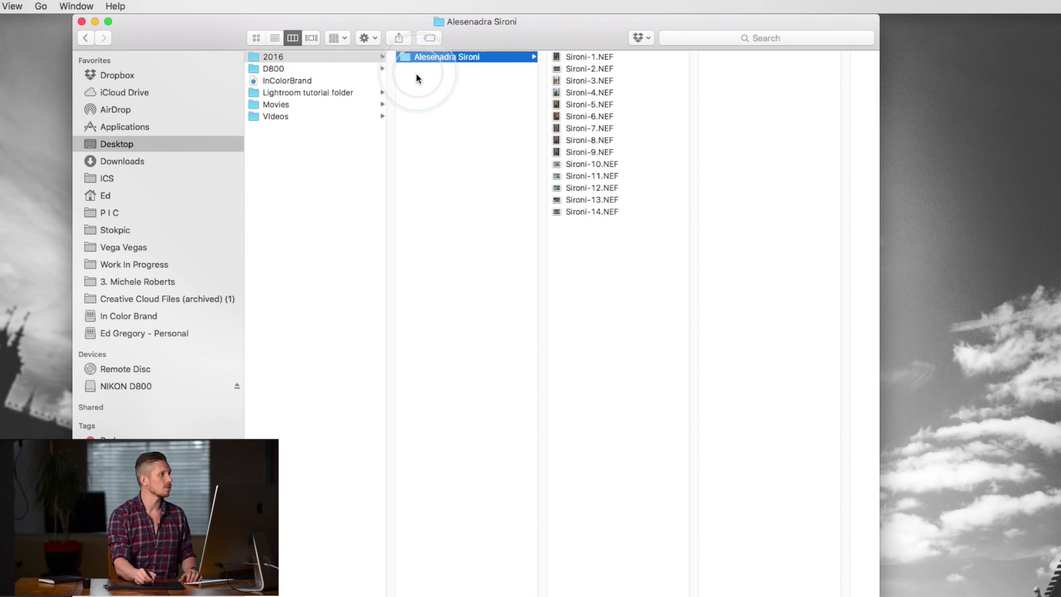
click(590, 58)
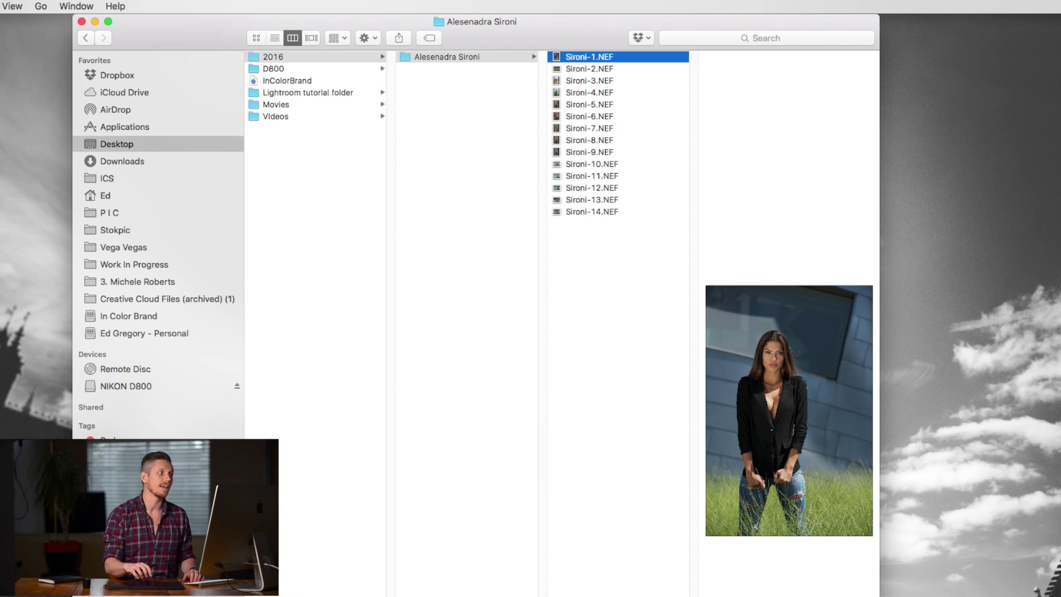
key(ctrl+Left)
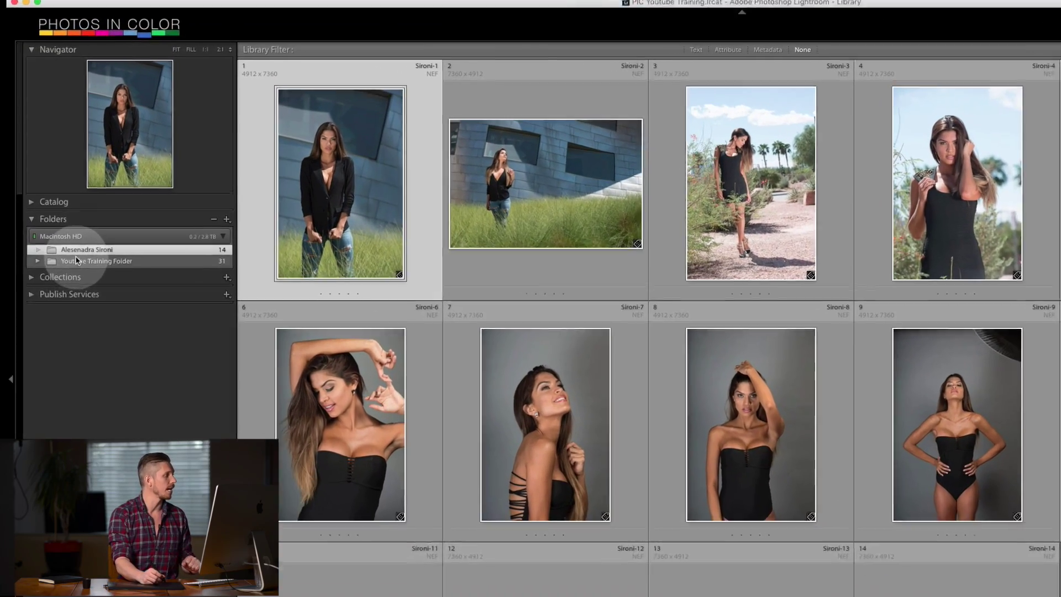
Create the subfolders 1. Raw, 2. Photoshop and 3. Export inside the model's folder.
right_click(77, 252)
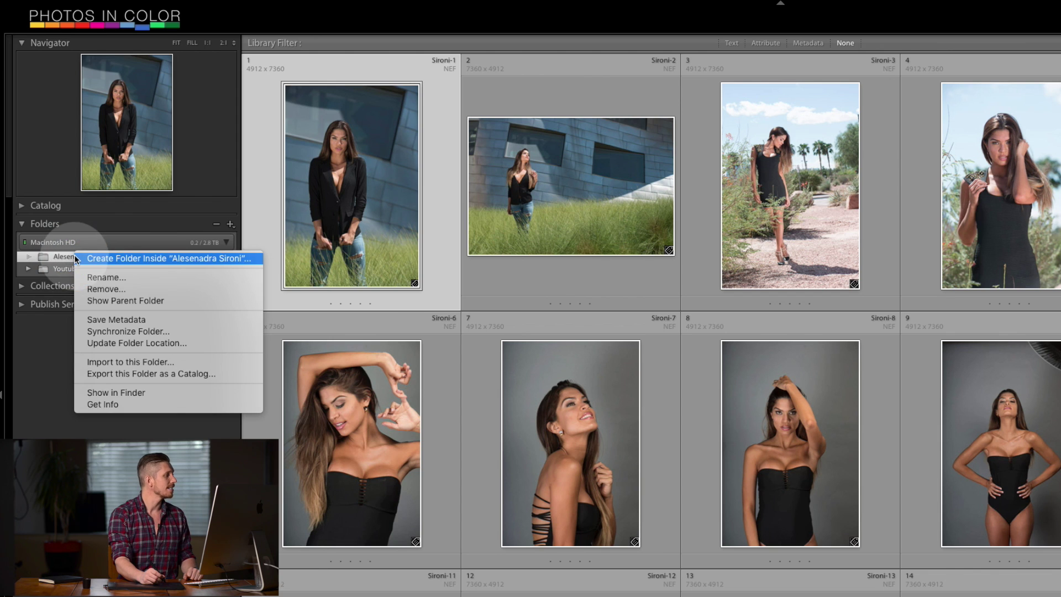
click(122, 257)
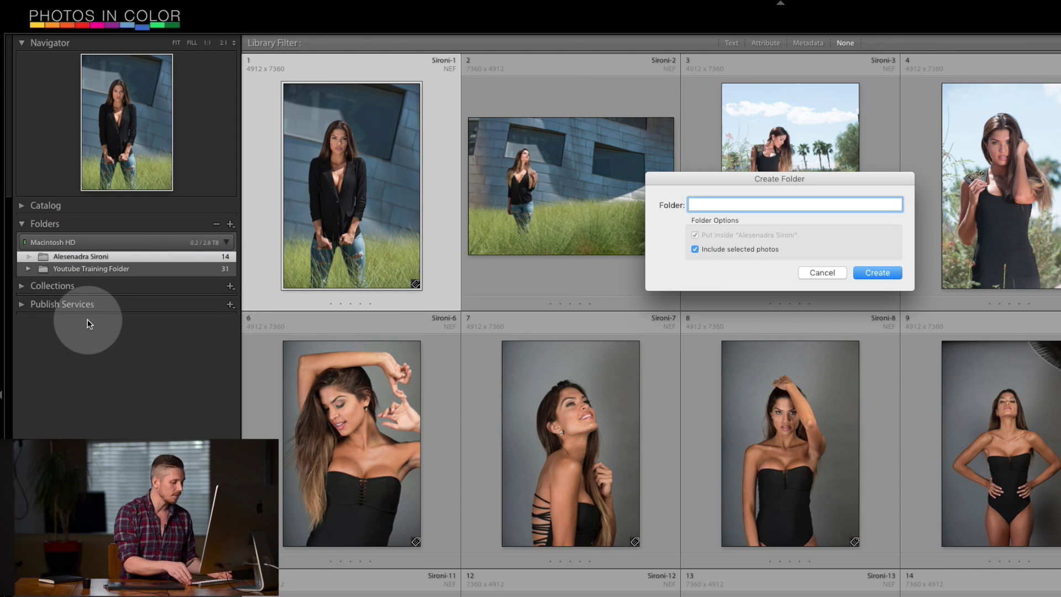
text(Raw)
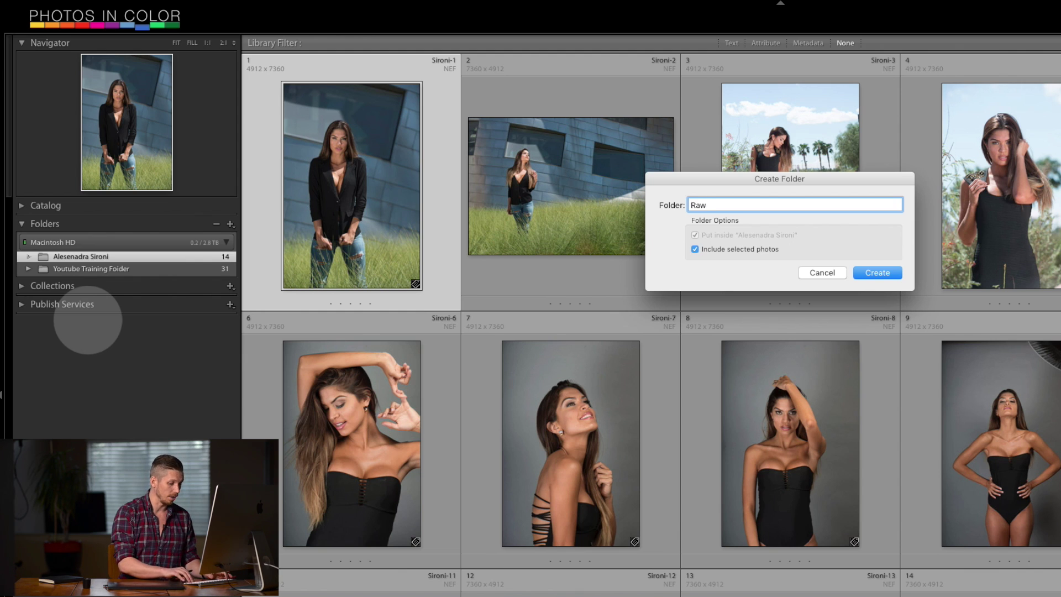
text(1.)
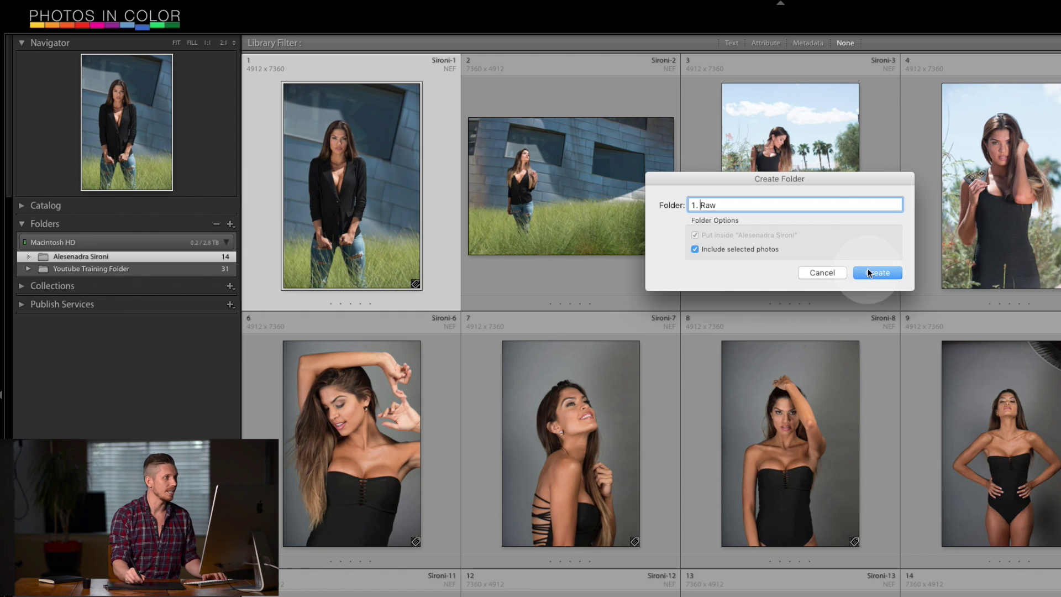
click(875, 274)
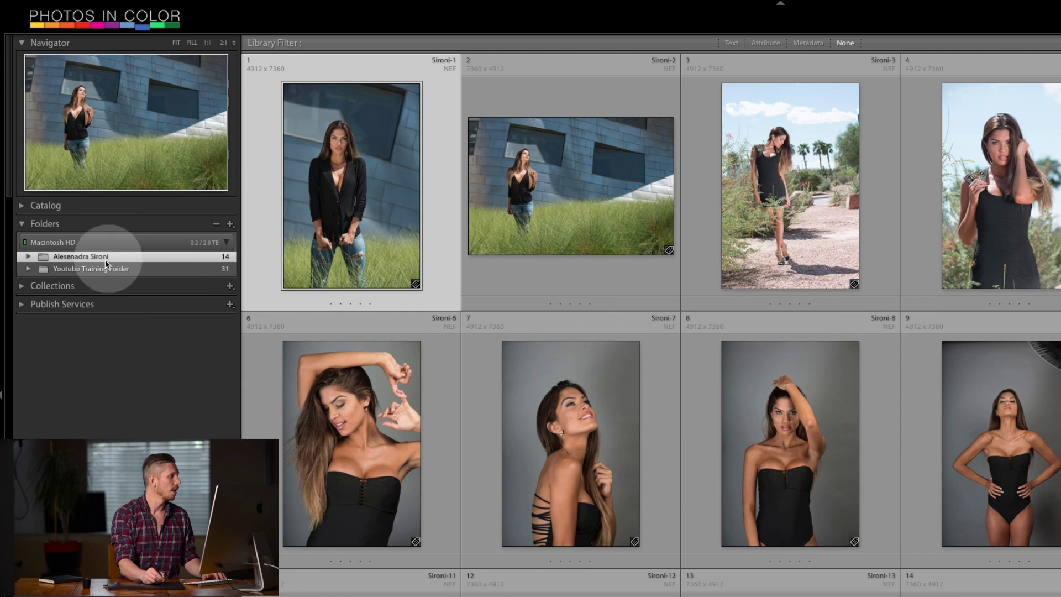
right_click(87, 258)
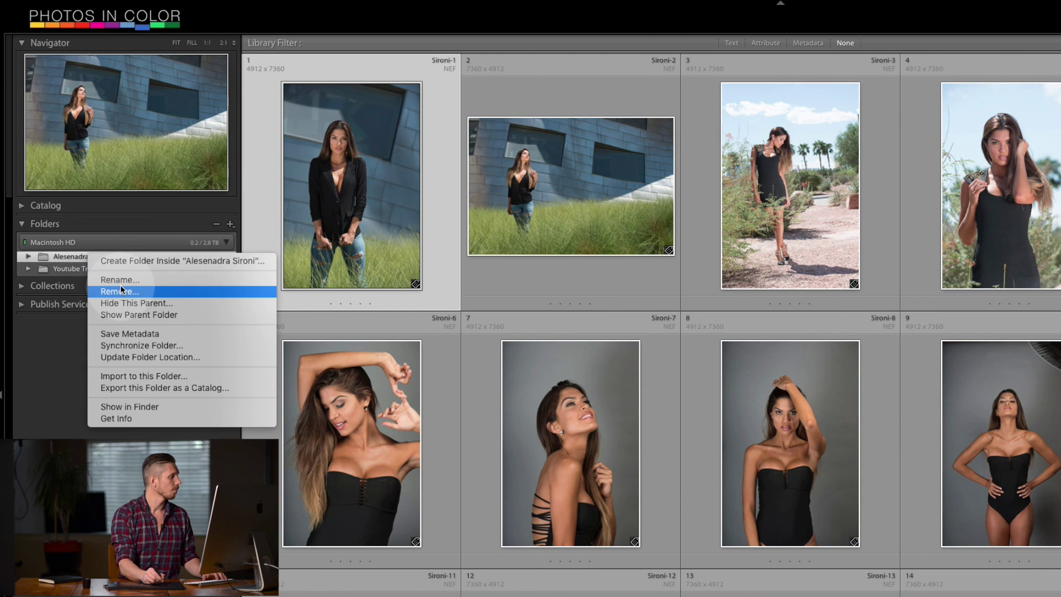
click(134, 260)
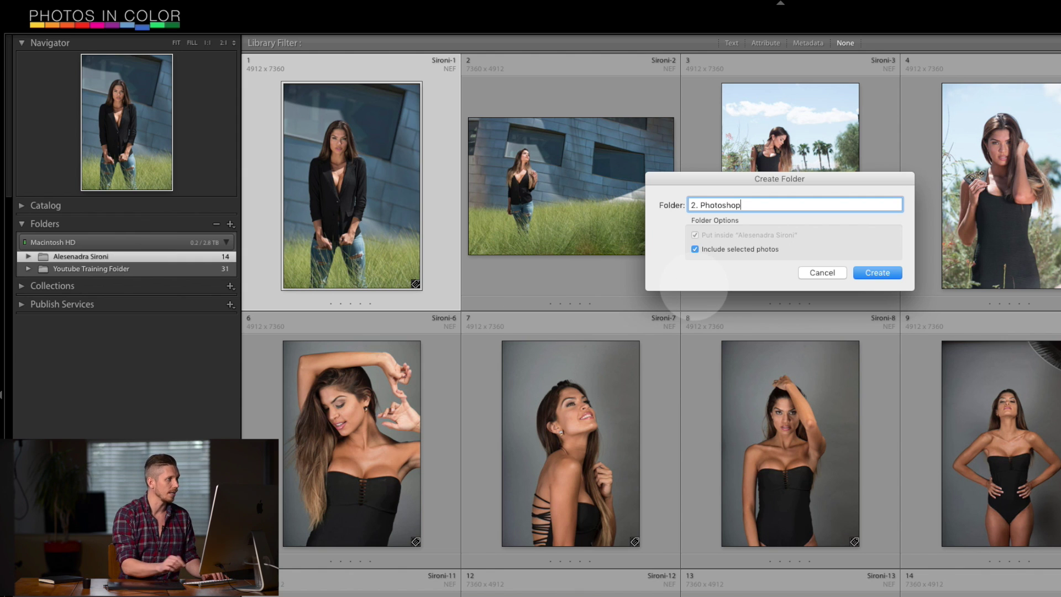
click(869, 275)
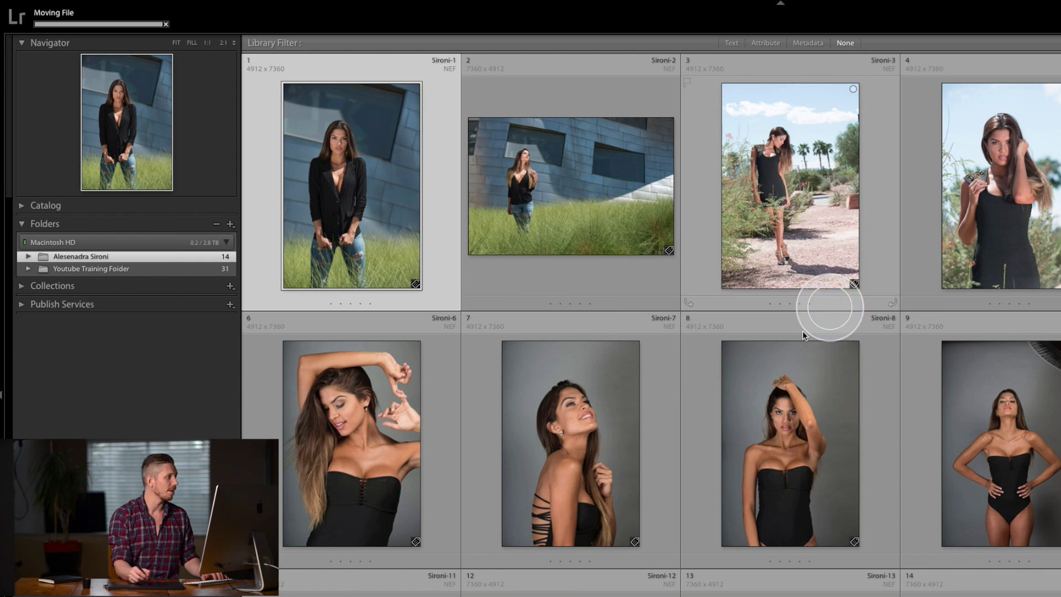
right_click(71, 255)
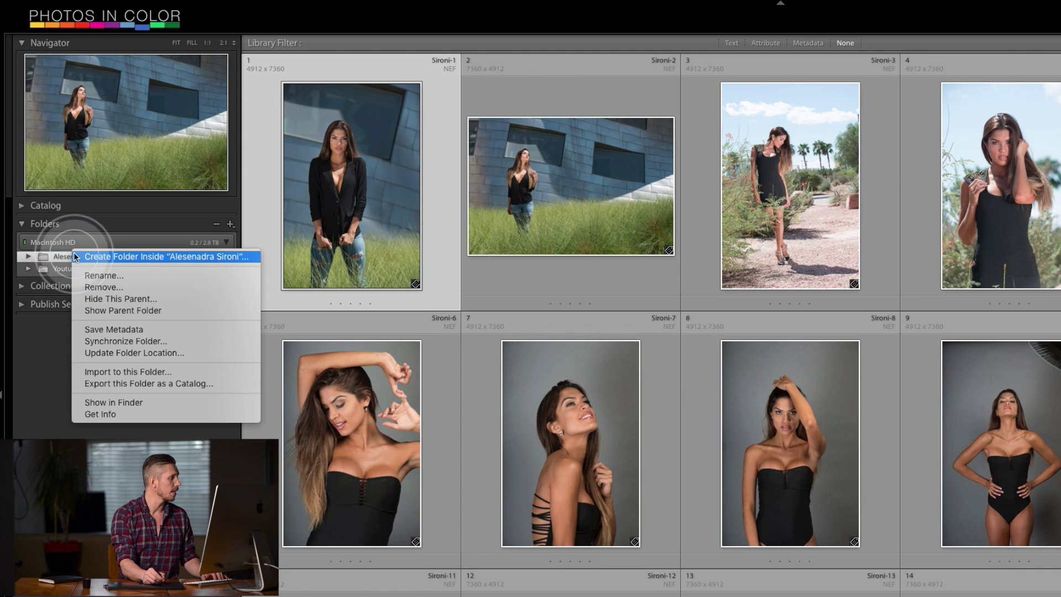
click(95, 256)
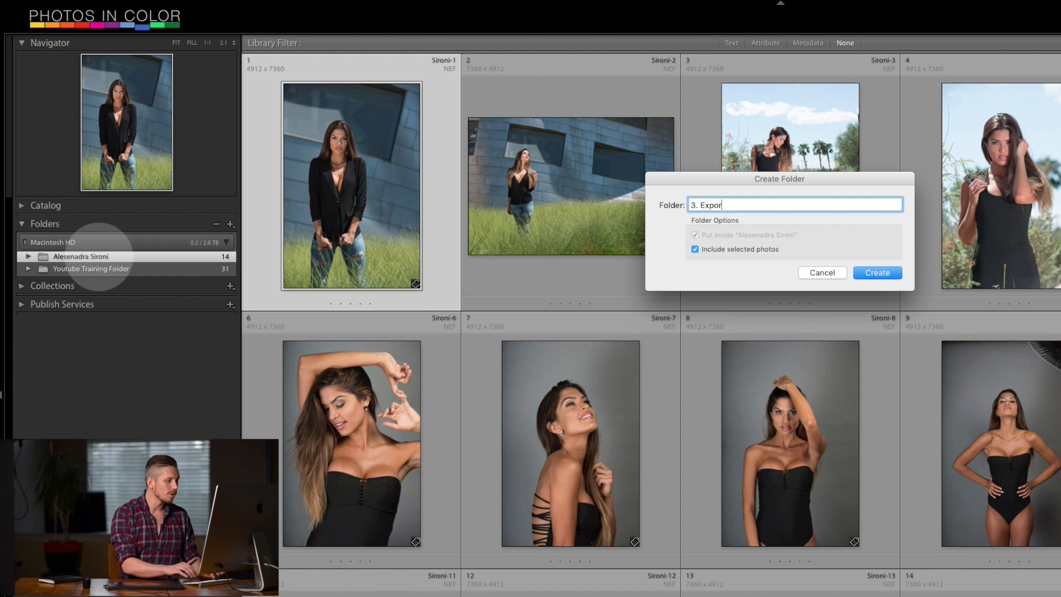
key(Return)
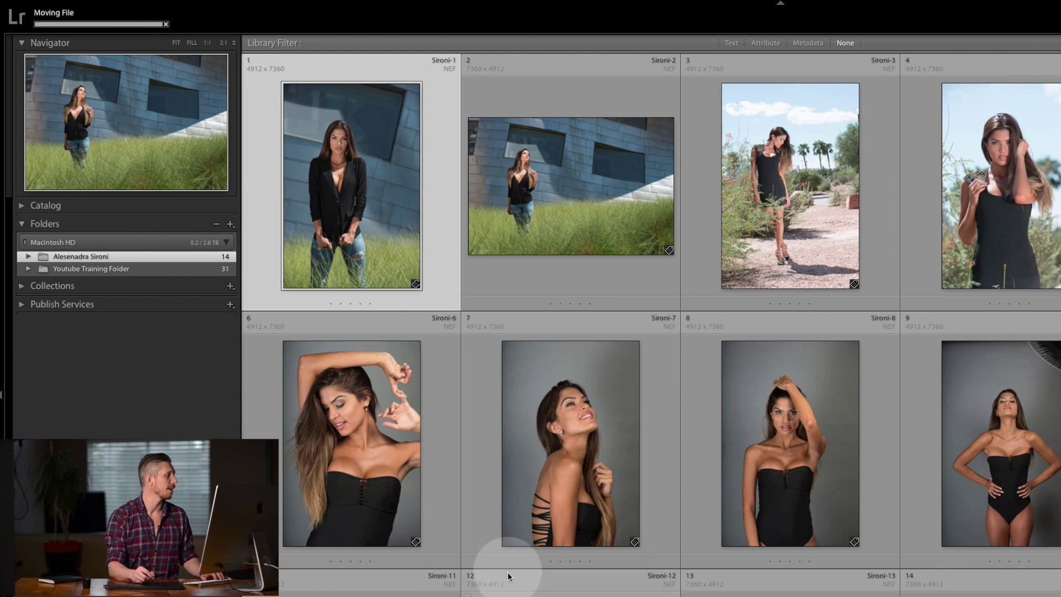
click(28, 257)
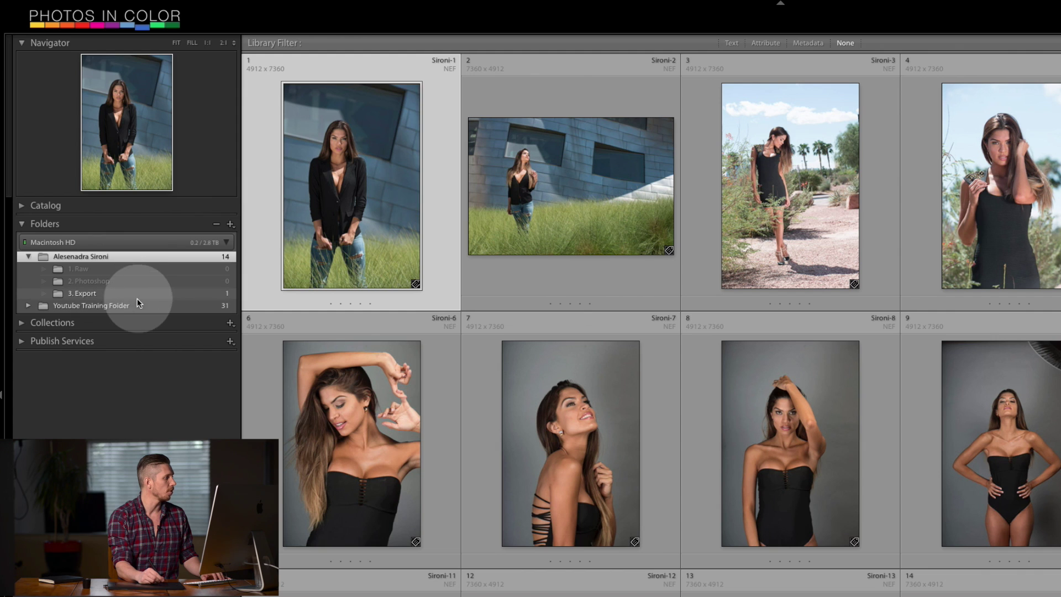
Select all 14 photos and move them on disk into the 1. Raw folder.
click(379, 235)
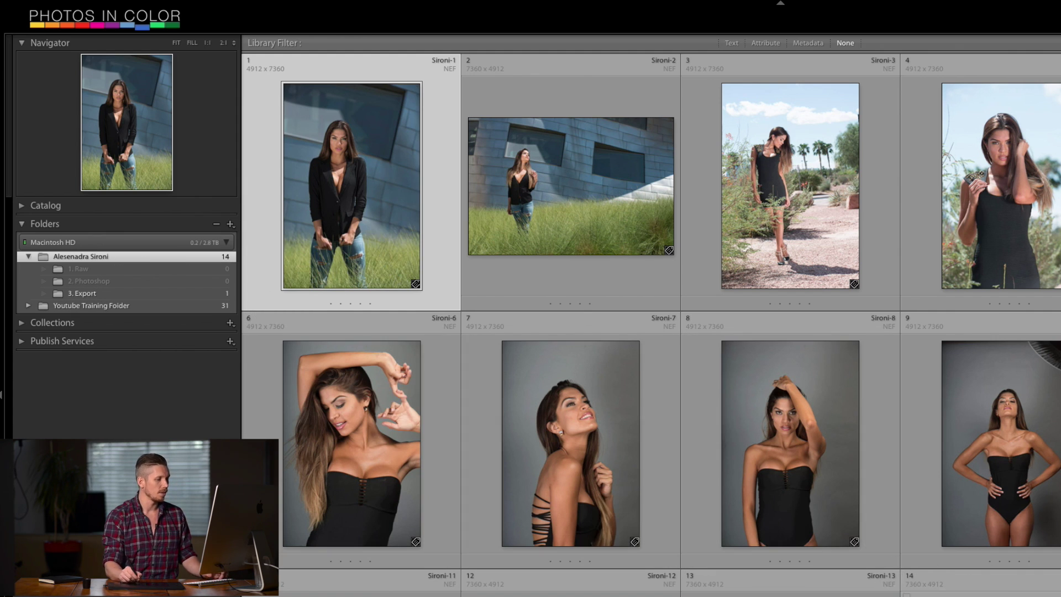
key(super+a)
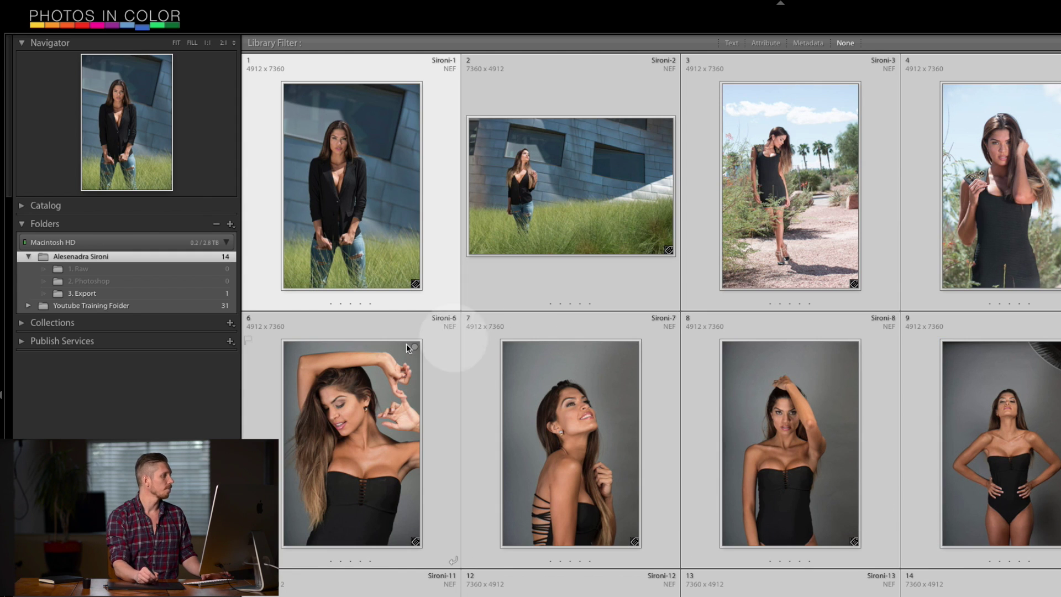
drag(334, 446, 121, 271)
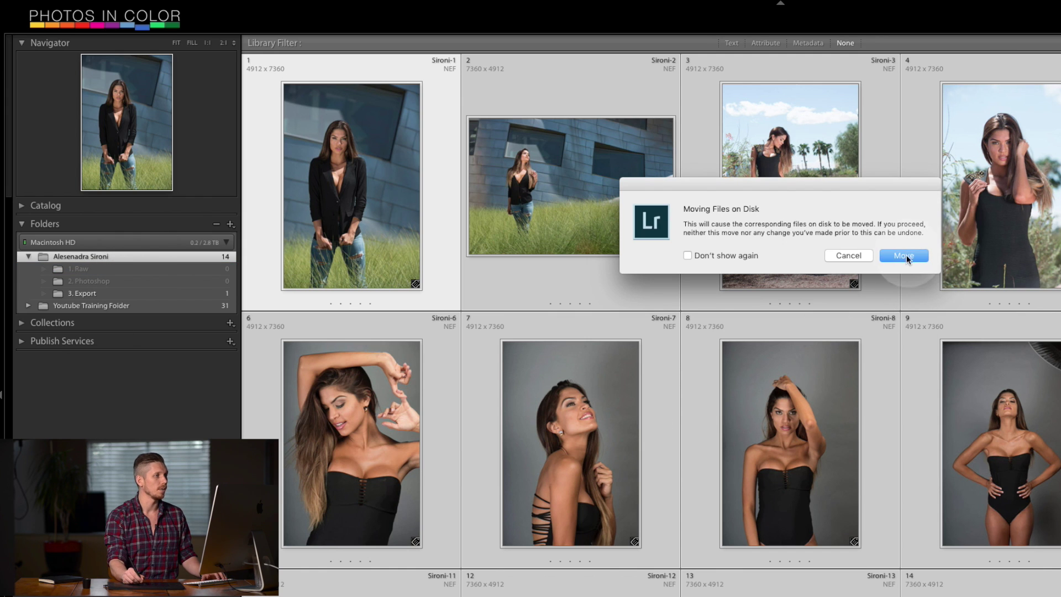
click(904, 256)
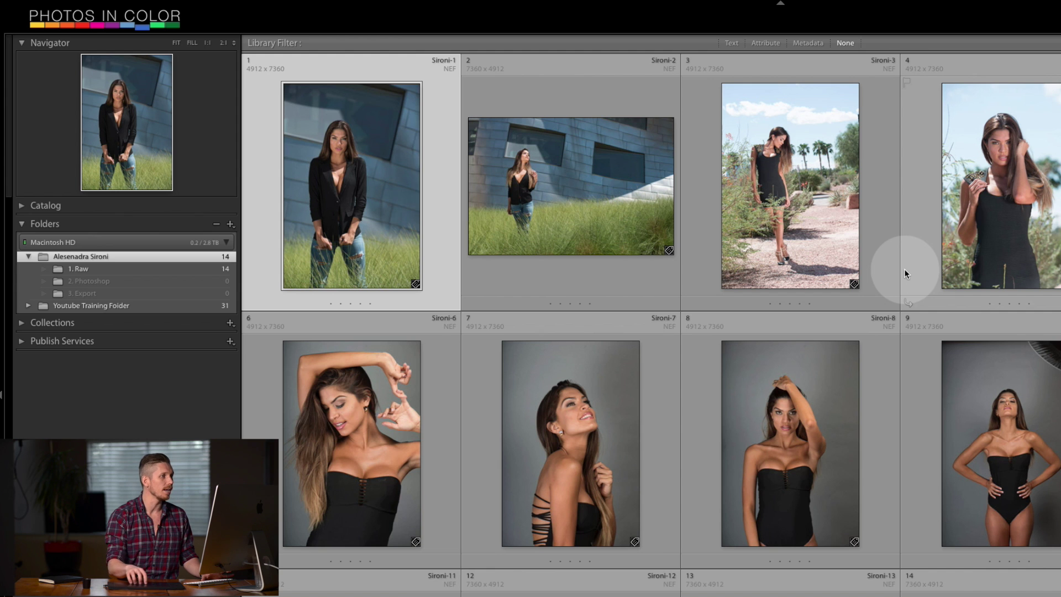
key(super+Tab)
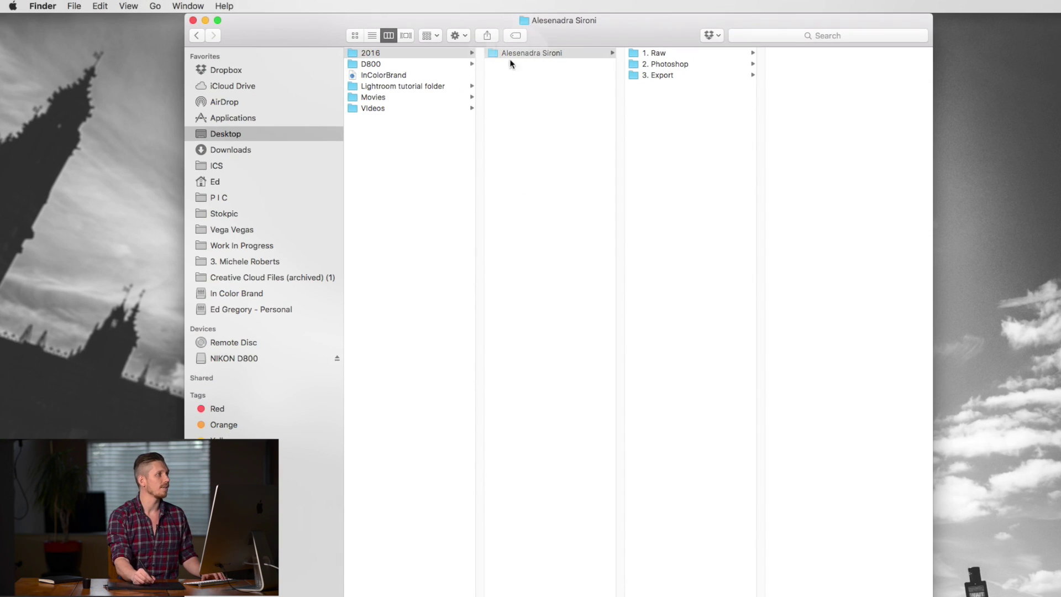
click(661, 54)
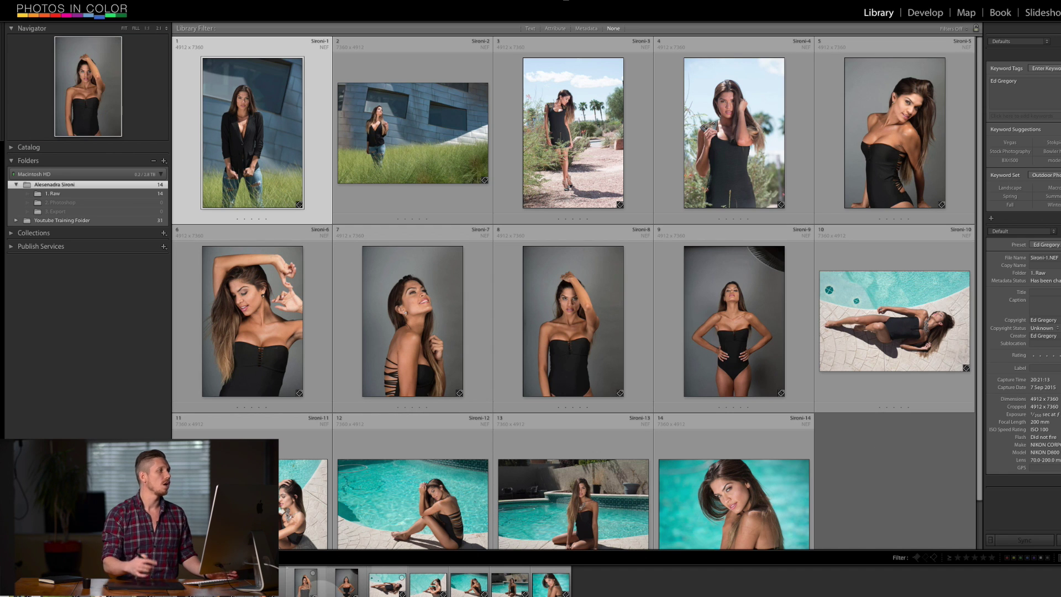
Create a Location subfolder in 1. Raw containing photos Sironi-1 to Sironi-4.
right_click(61, 197)
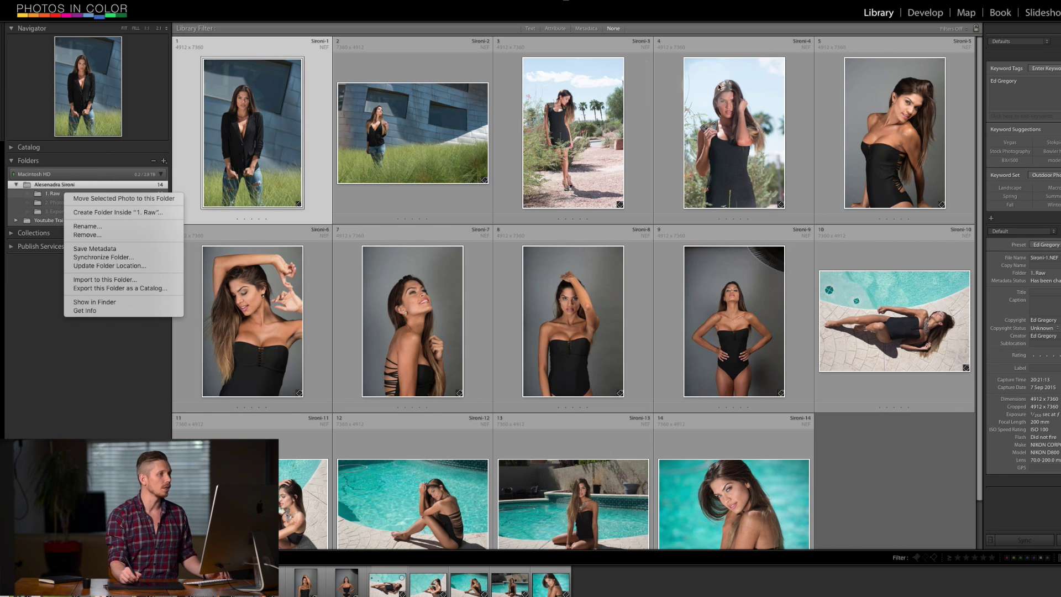
click(754, 122)
click(716, 153)
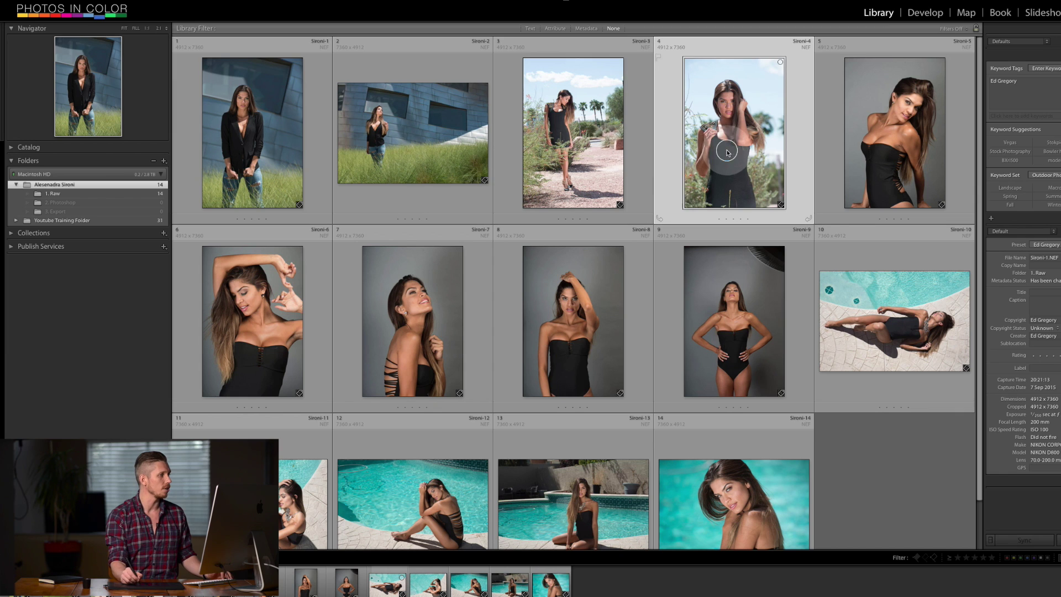
shift+click(275, 188)
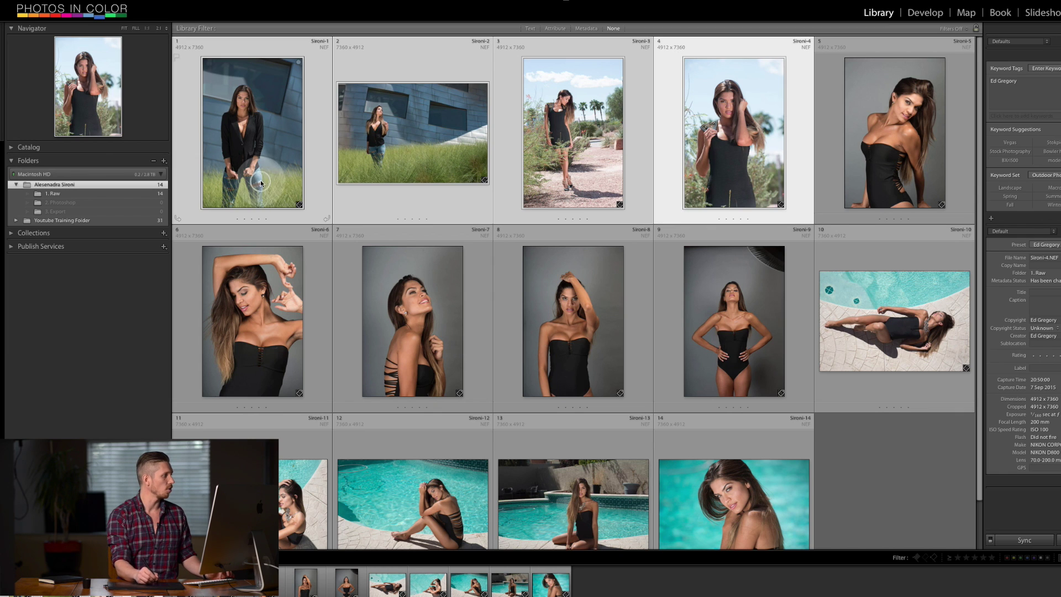
right_click(76, 195)
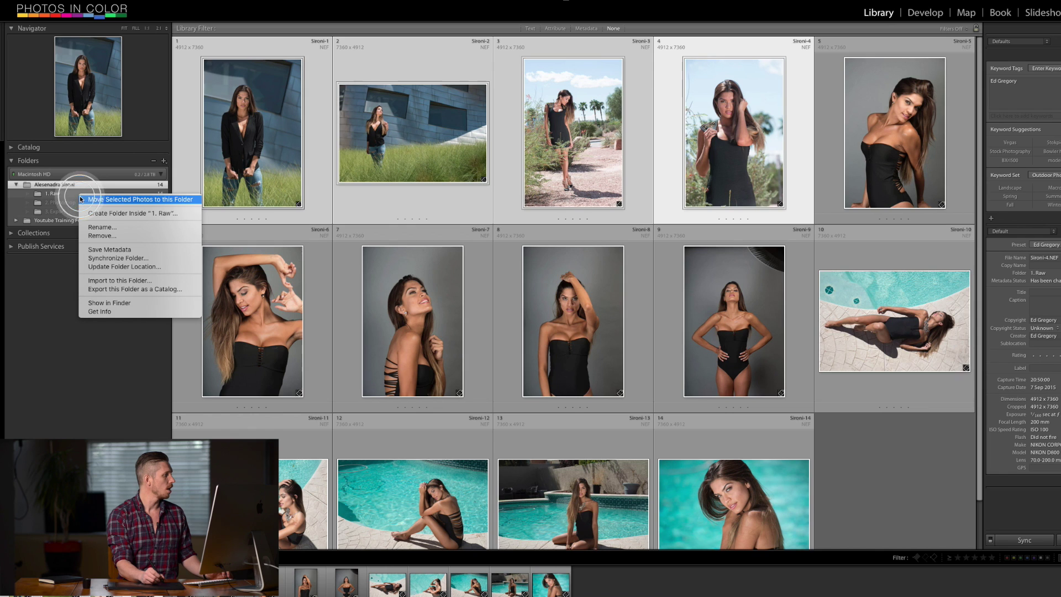
click(112, 214)
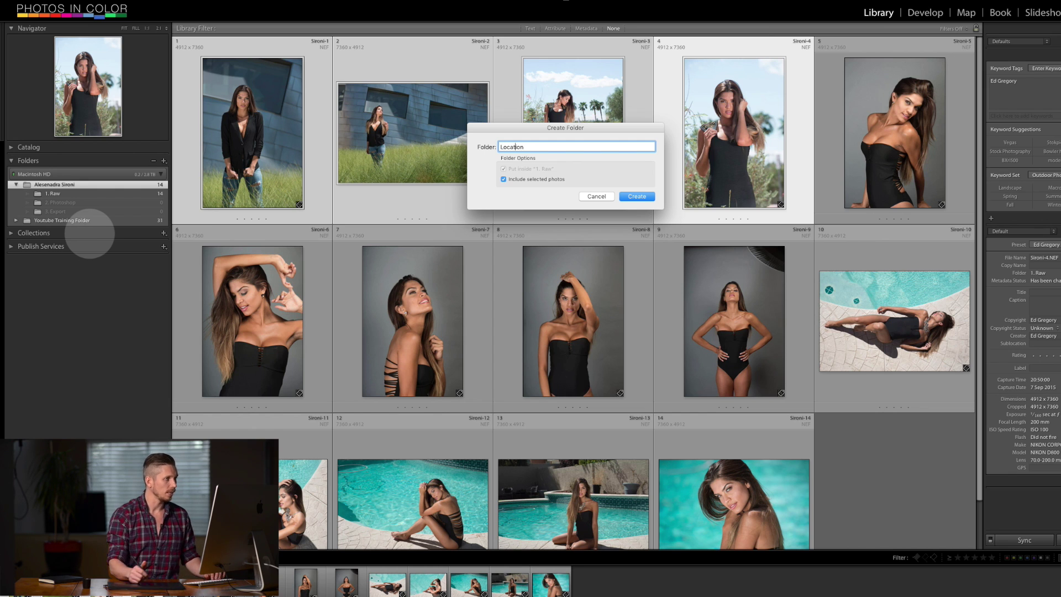
click(637, 196)
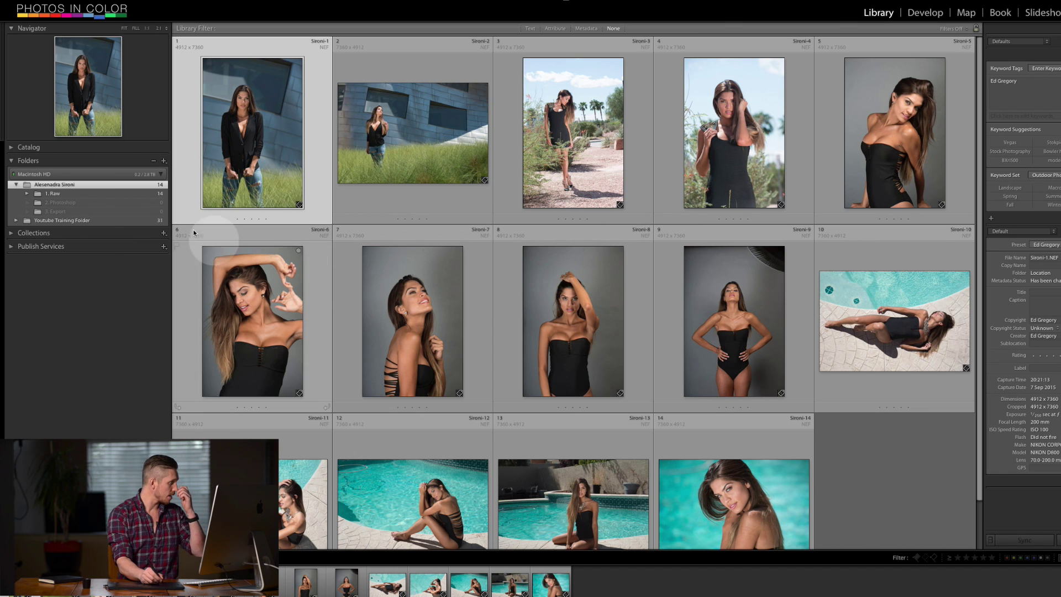
click(38, 206)
click(26, 193)
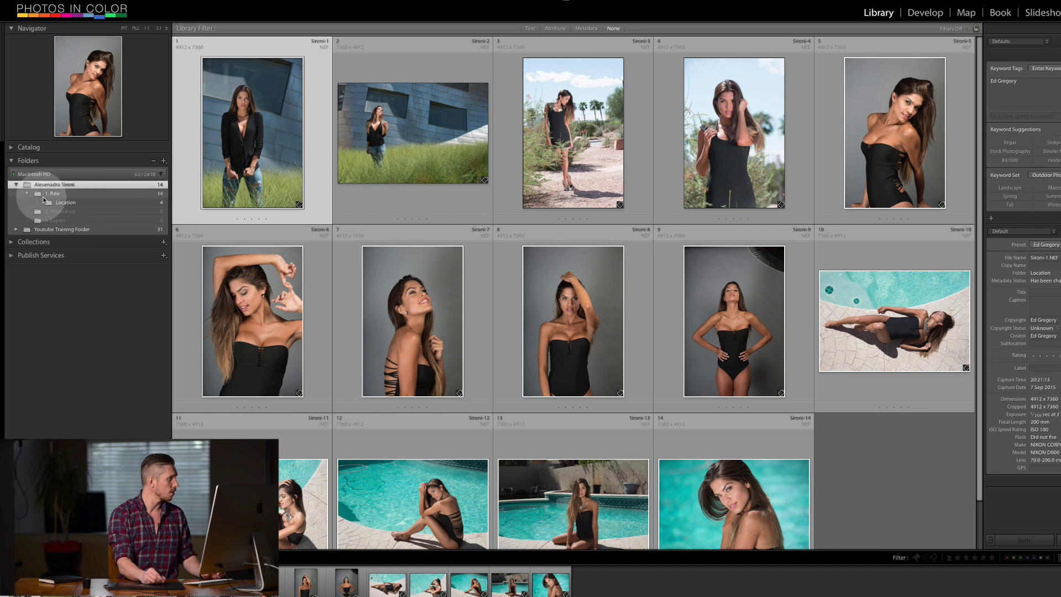
Create a Studio subfolder in 1. Raw containing Sironi-5 through Sironi-9.
click(879, 135)
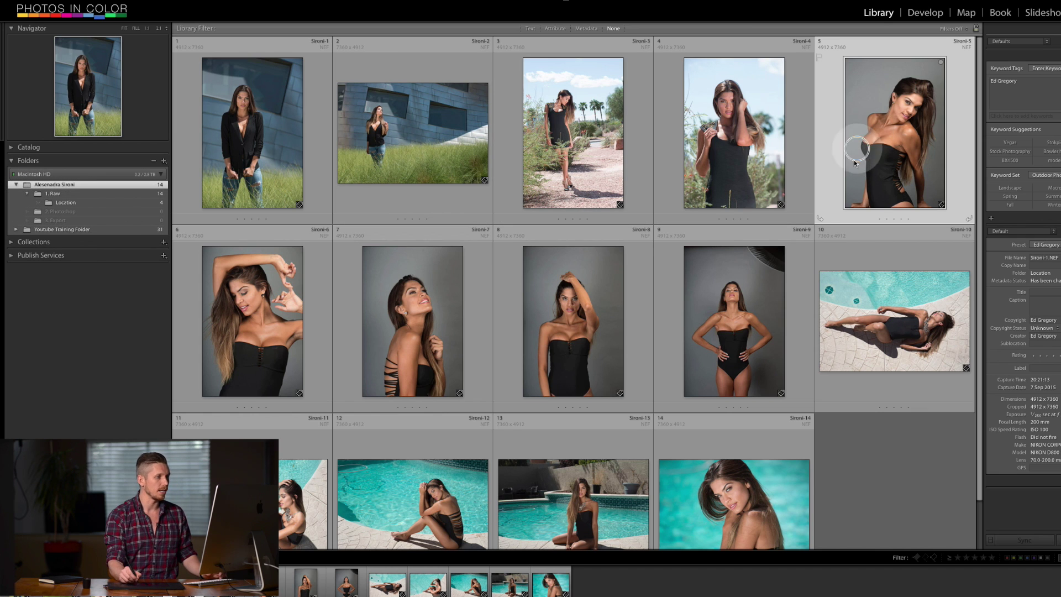
shift+click(753, 314)
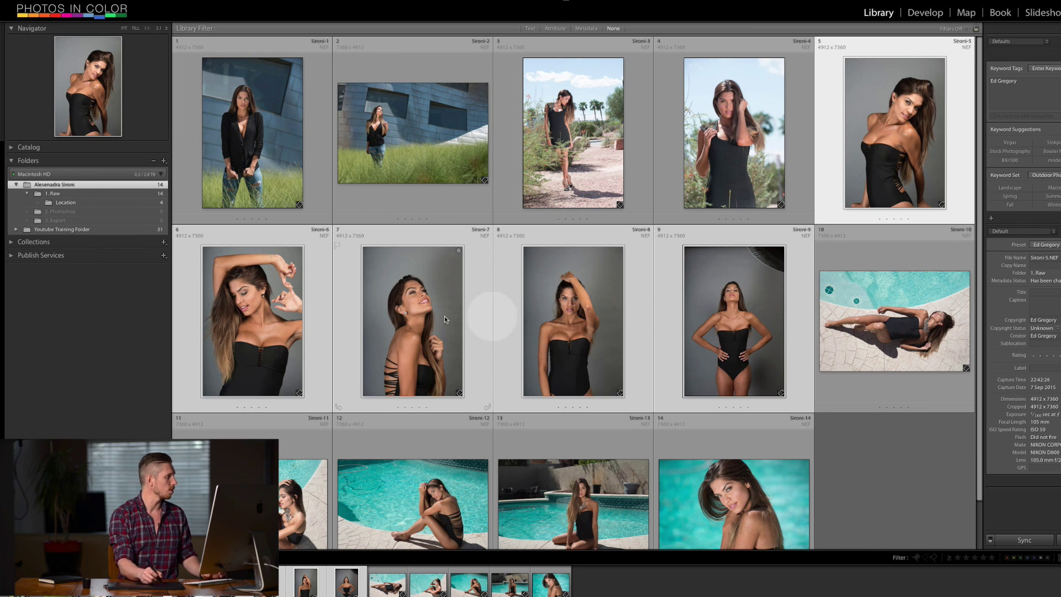
right_click(88, 194)
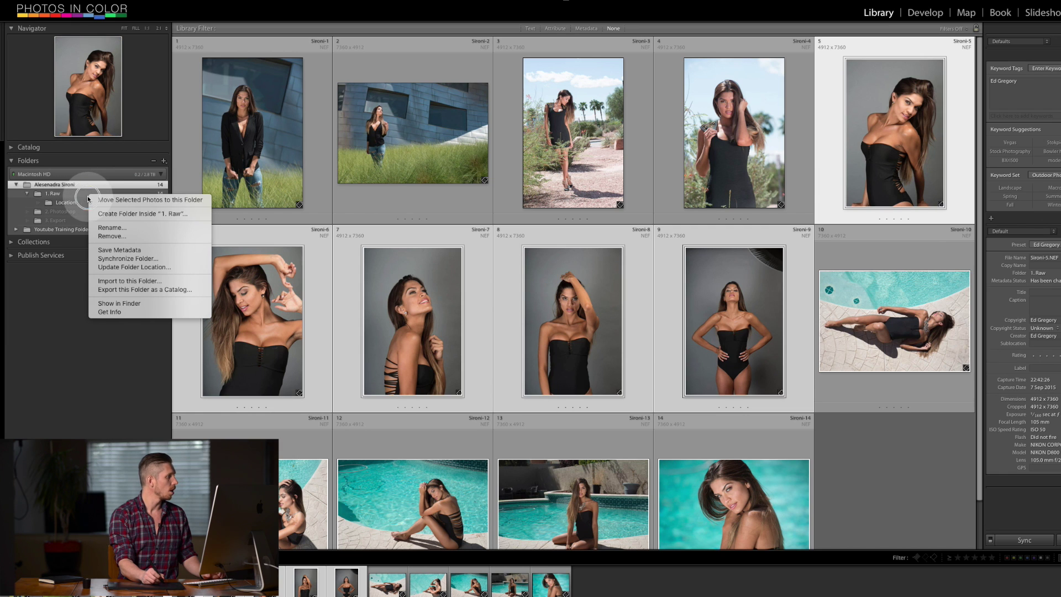
click(128, 215)
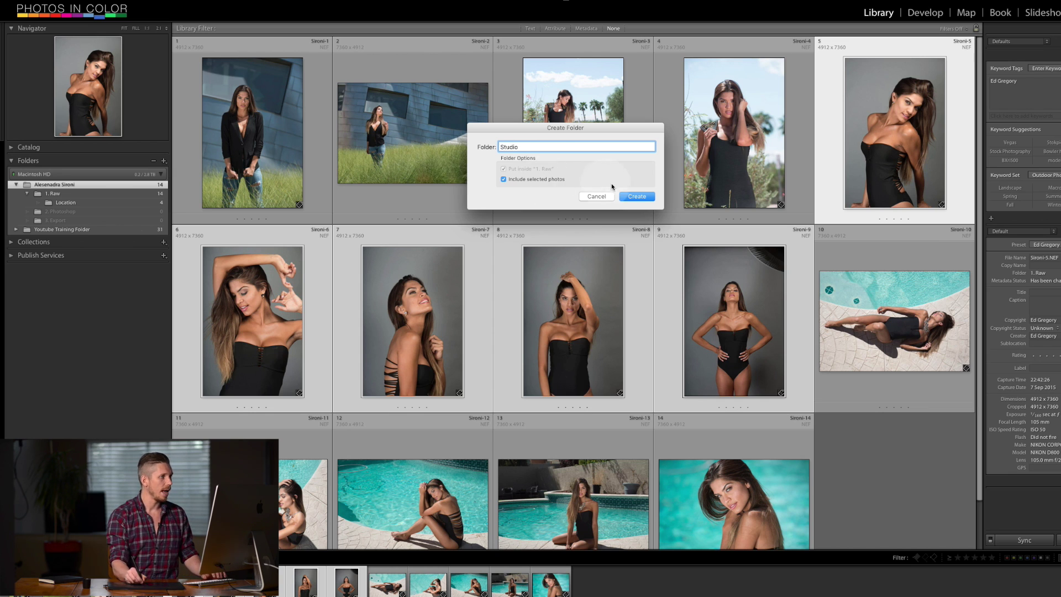
click(638, 197)
click(90, 193)
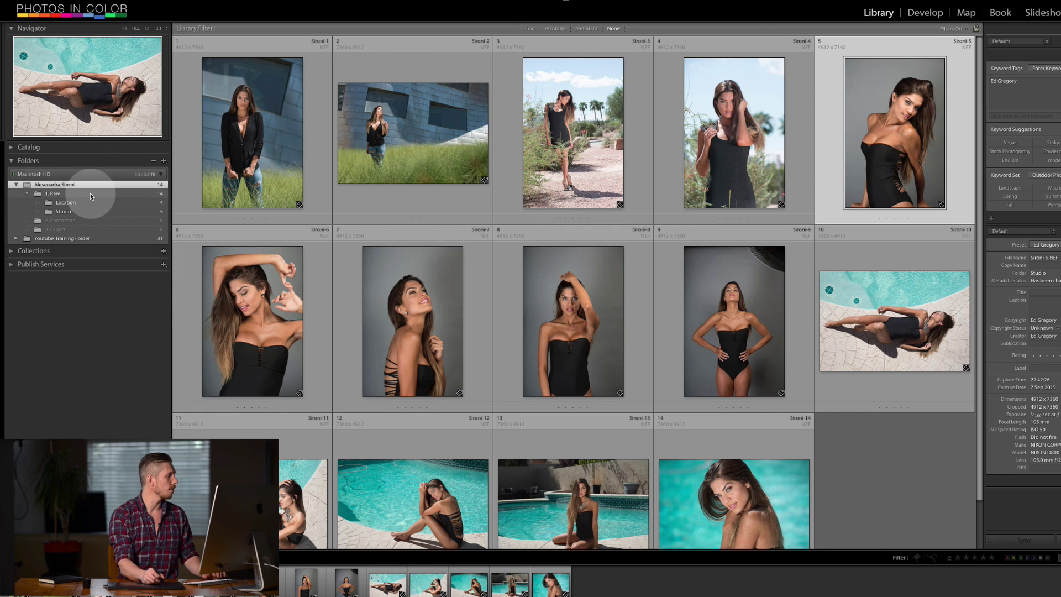
Create a Pool subfolder in 1. Raw containing the remaining five photos from Sironi-10.
right_click(92, 194)
click(873, 299)
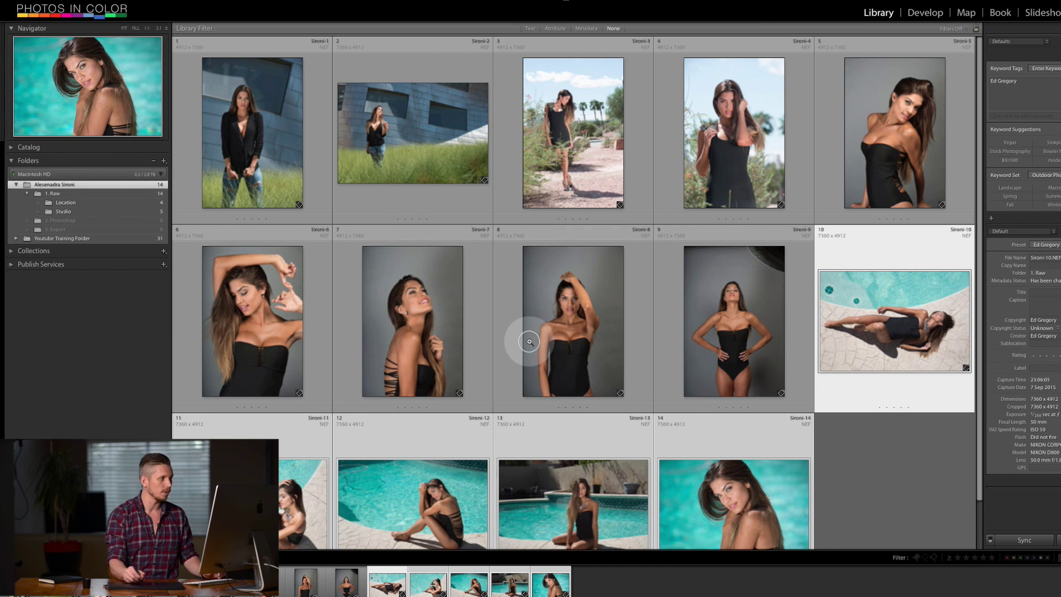
drag(531, 342, 65, 196)
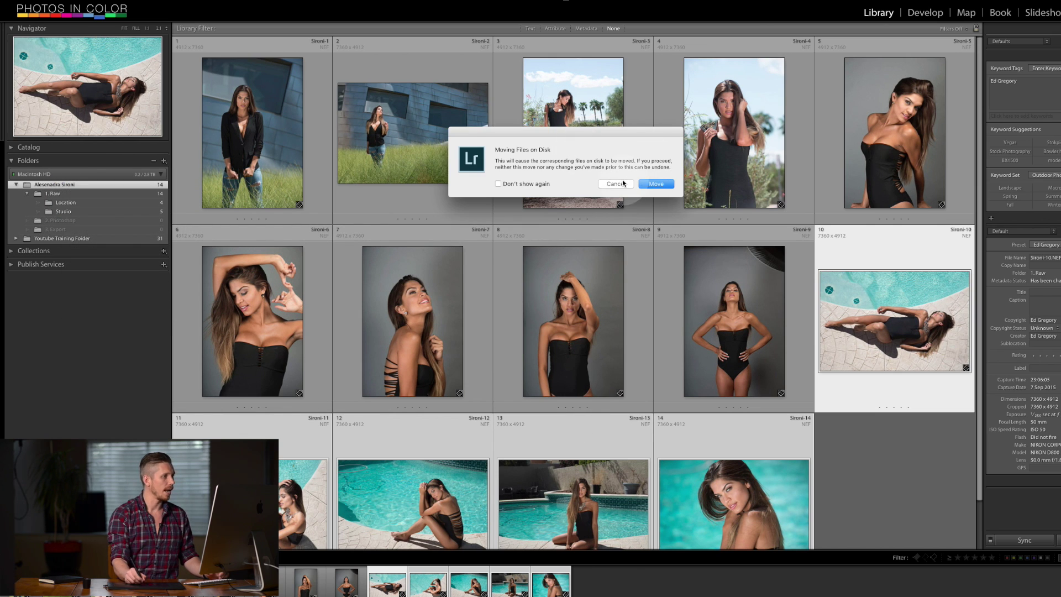
click(617, 183)
right_click(59, 197)
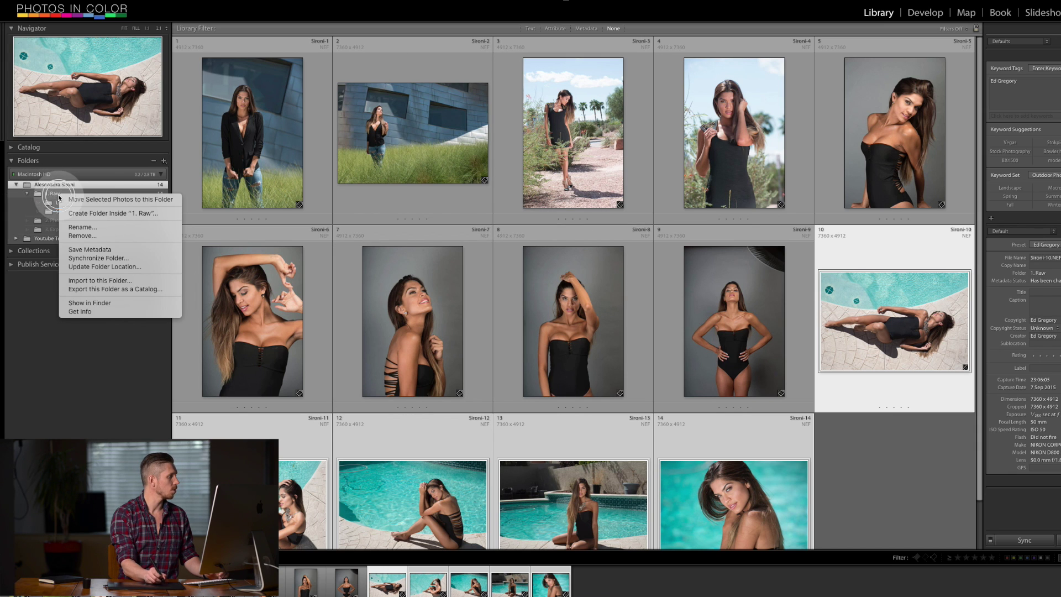
click(103, 213)
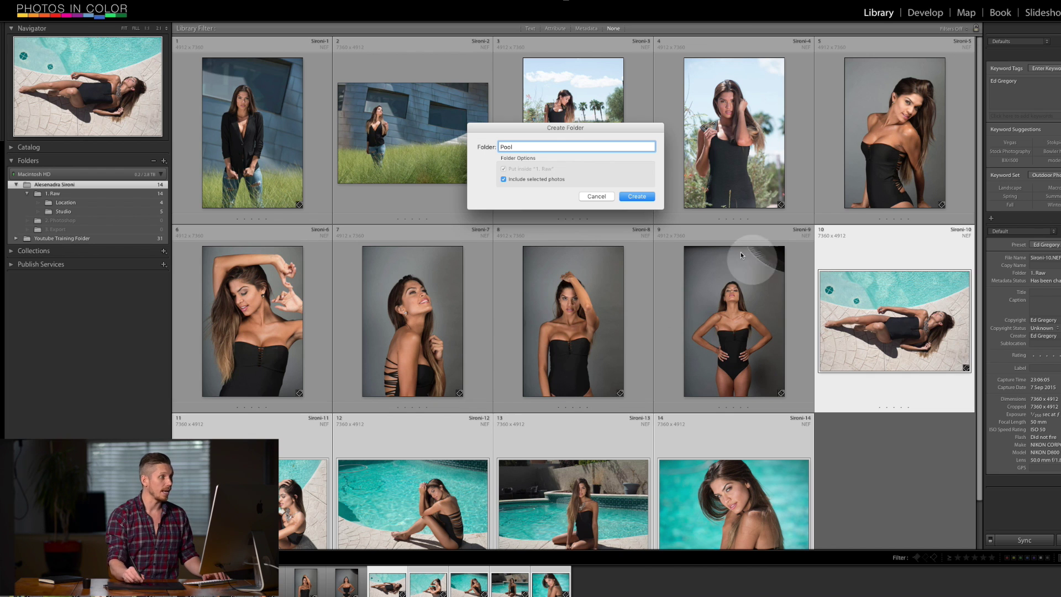
click(637, 196)
Check the photos in the Location, Pool and Studio folders.
click(55, 194)
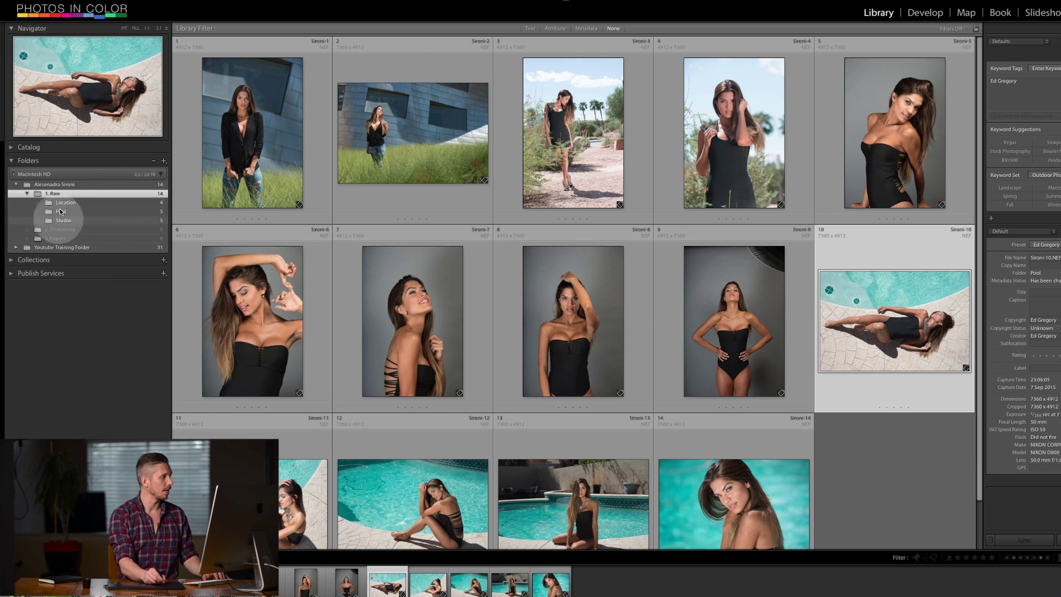
click(72, 203)
click(81, 212)
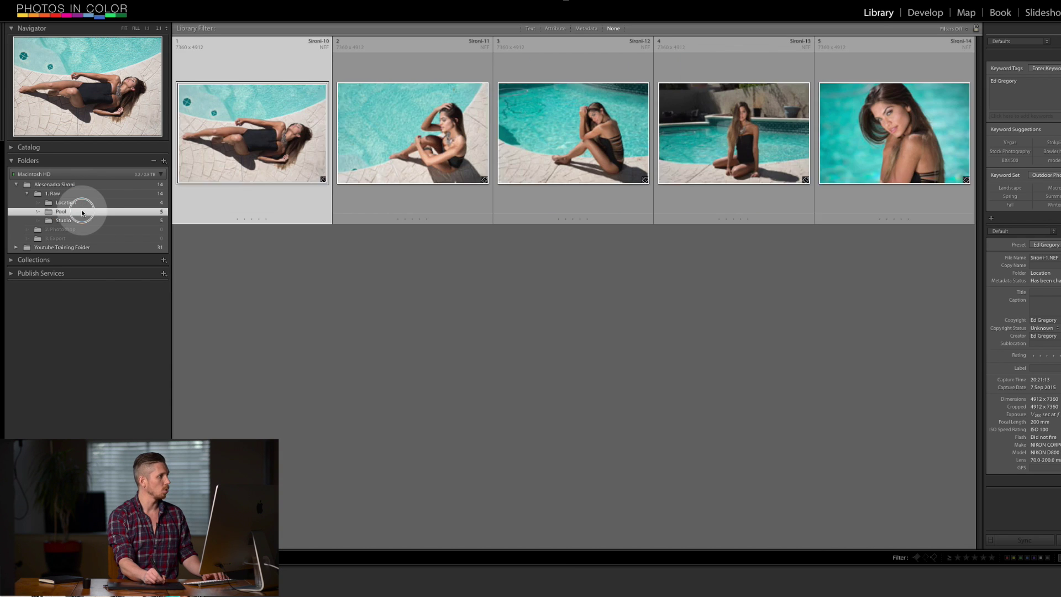
click(82, 220)
key(ctrl+Right)
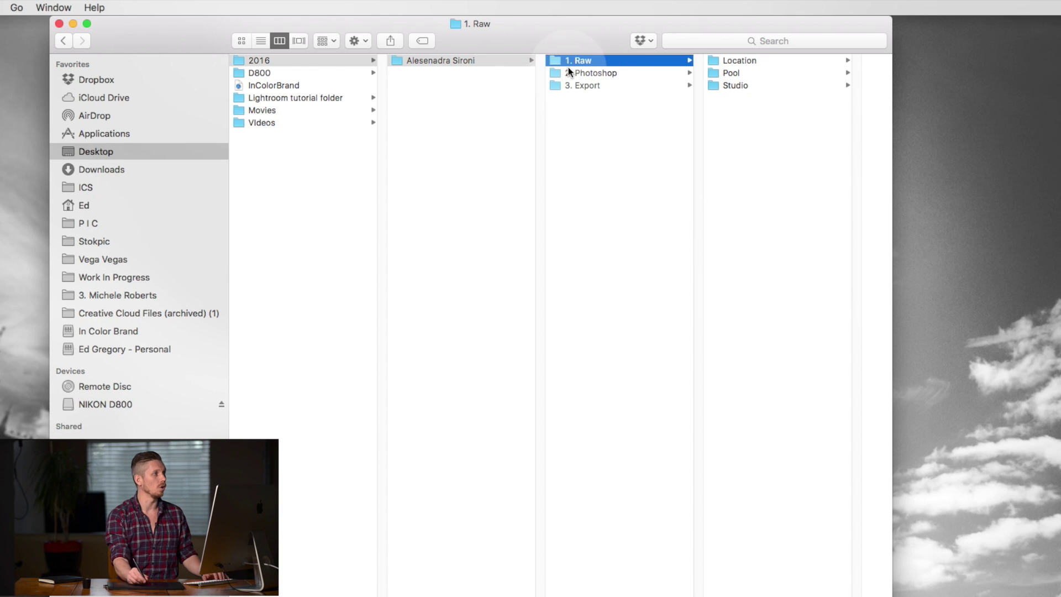
click(745, 64)
click(684, 75)
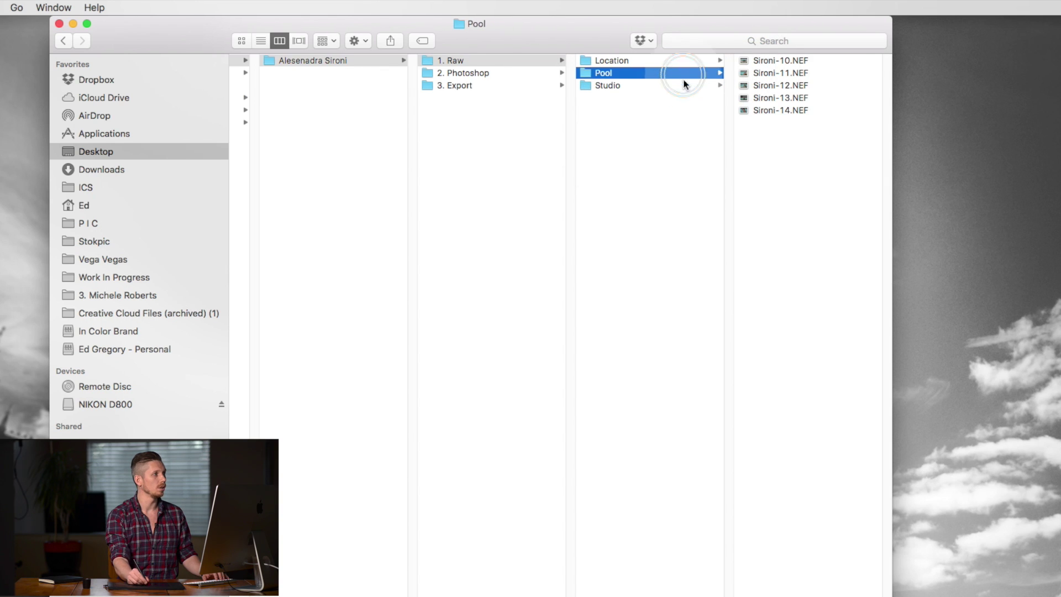
click(676, 87)
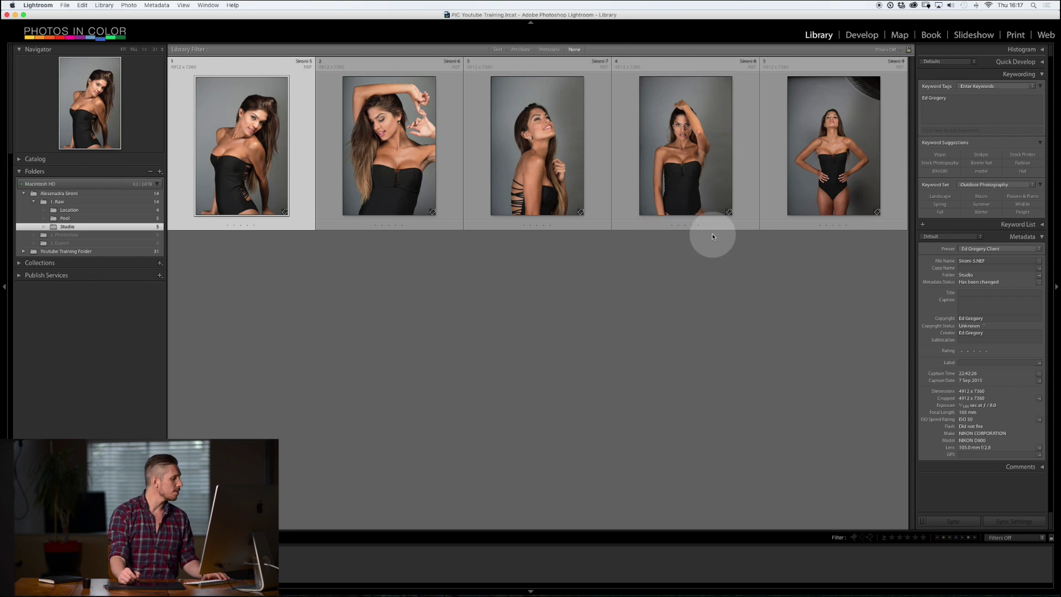
Open Sironi-3 from Location in Develop and straighten it about 3 degrees with a crop.
click(104, 212)
click(564, 201)
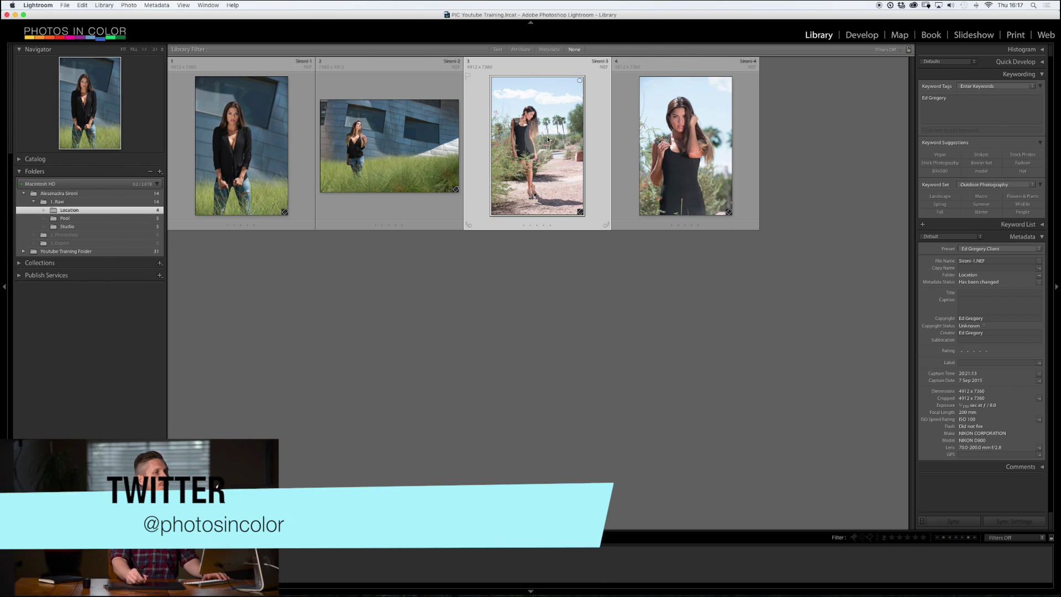
click(864, 35)
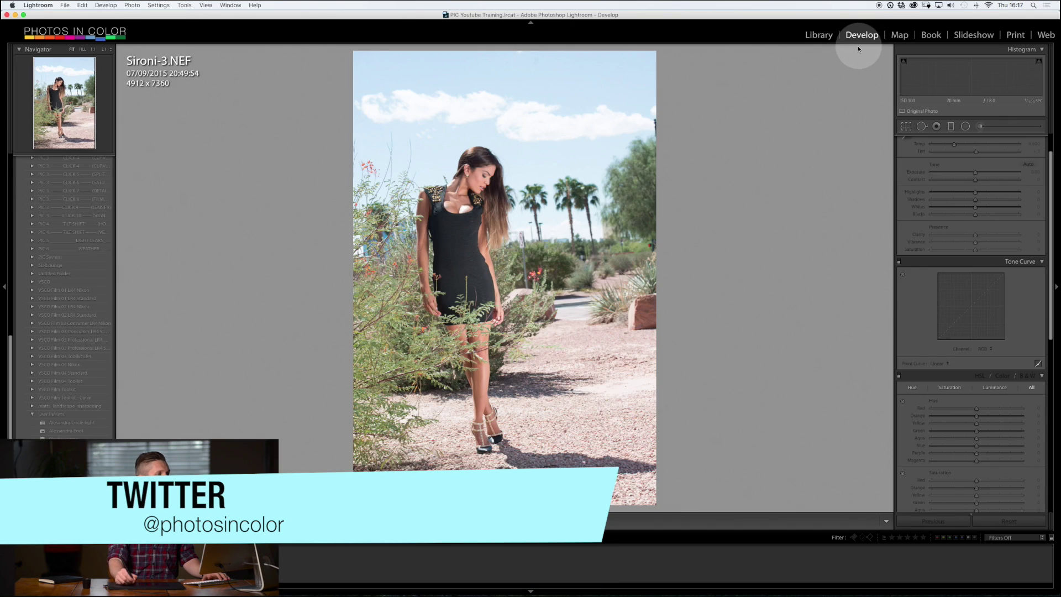
click(908, 133)
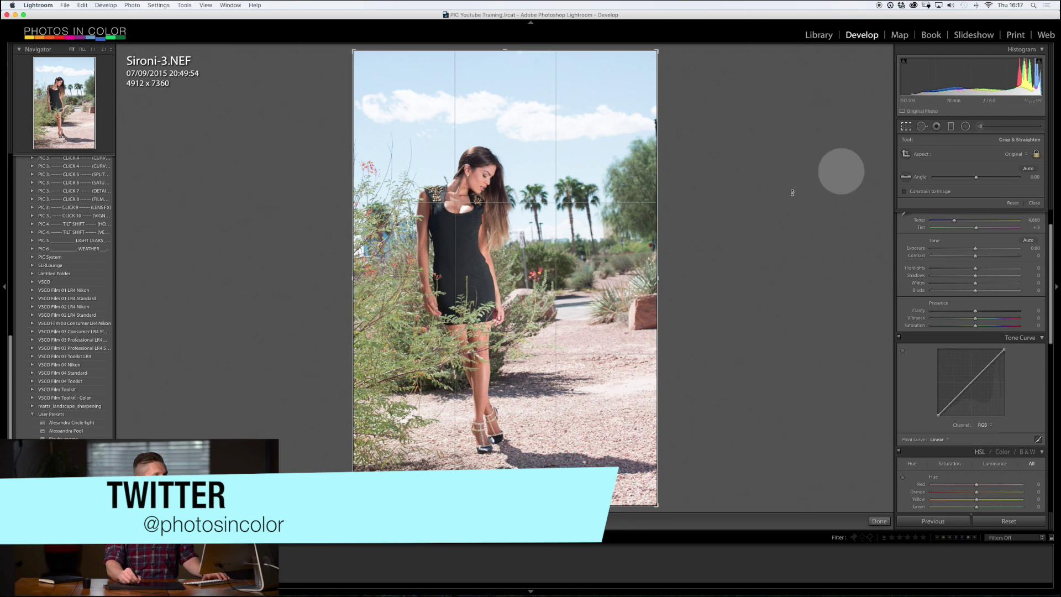
drag(687, 216, 687, 225)
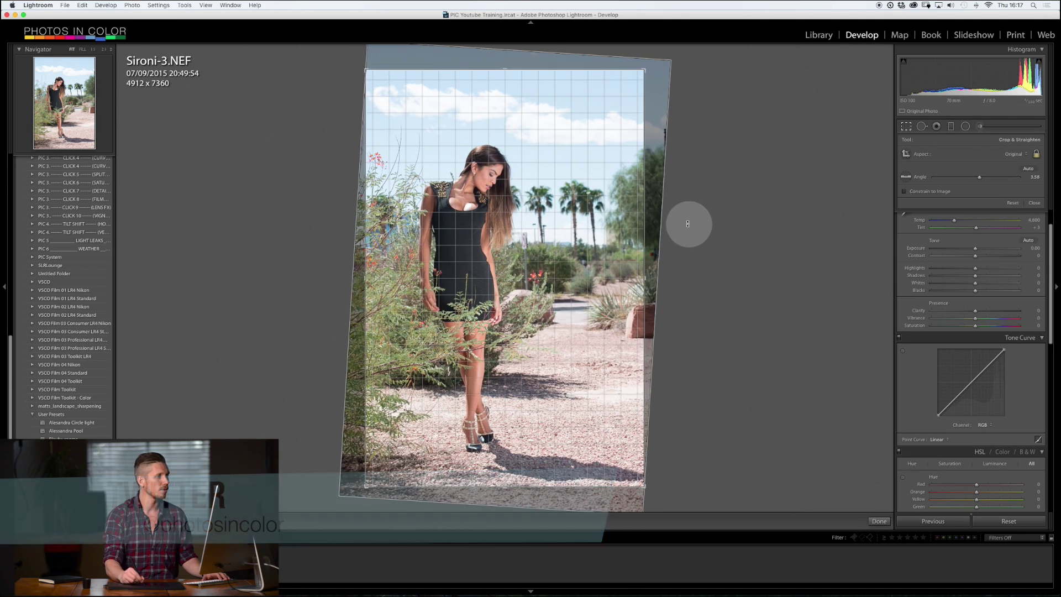
click(1035, 203)
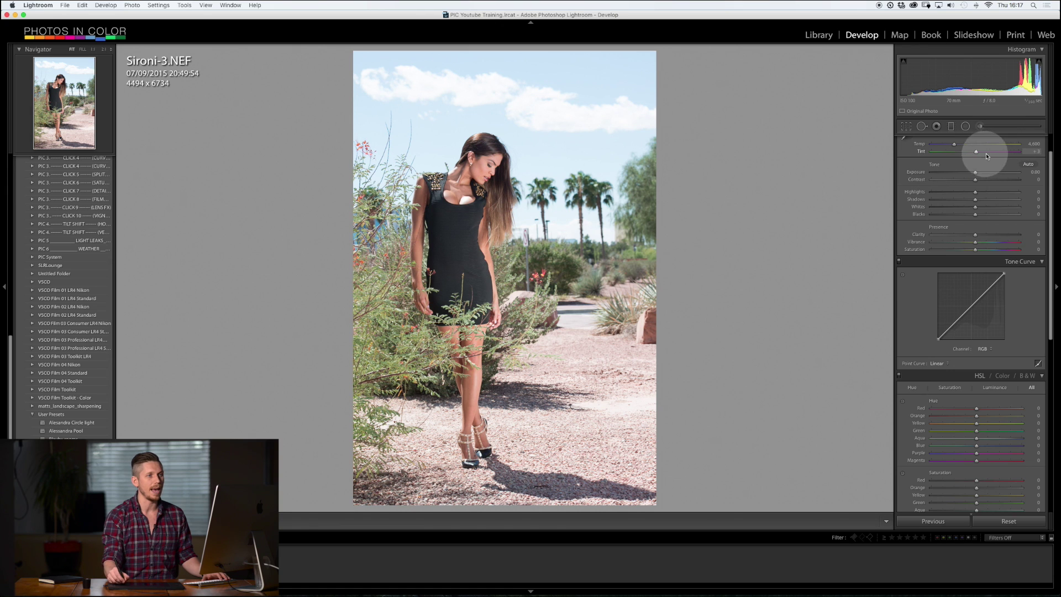
Darken exposure and sky blues, curve the tones, and set Highlights -58, Shadows +32, Whites -19, Blacks -50.
drag(975, 172, 973, 173)
drag(1051, 258, 1039, 379)
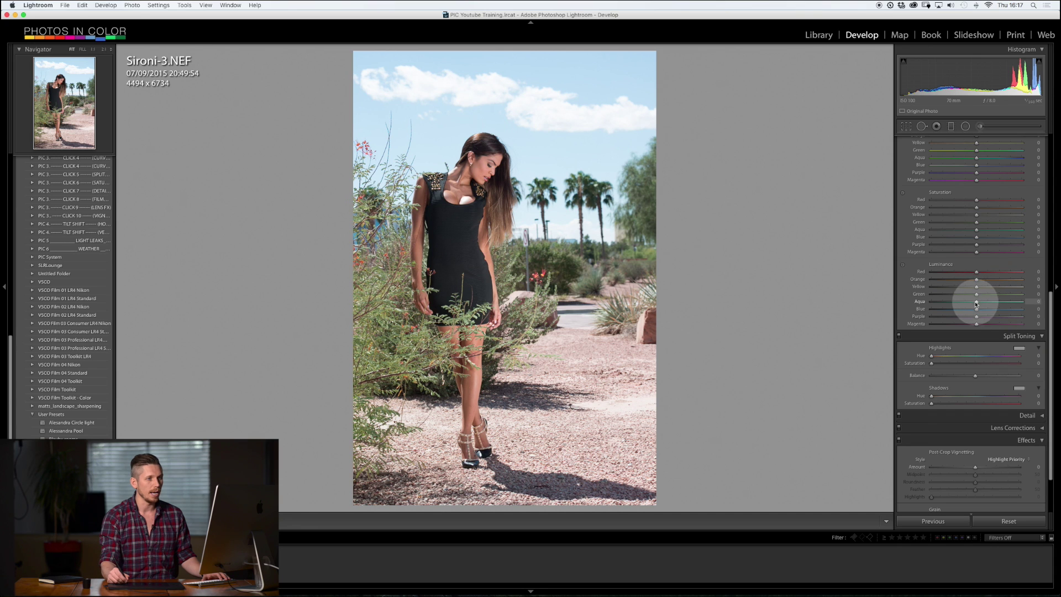
drag(979, 303, 950, 311)
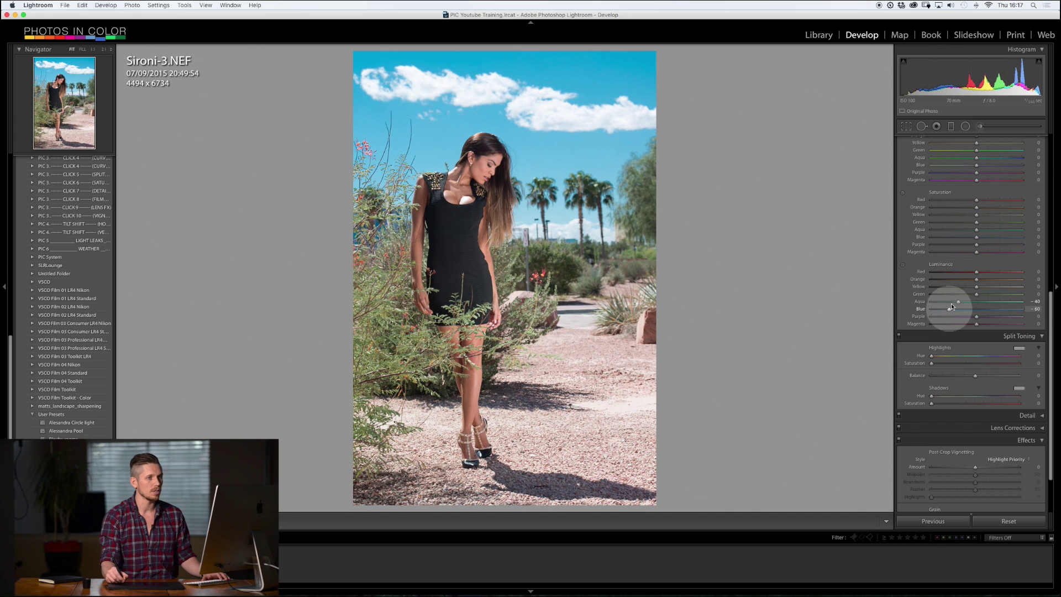
drag(1048, 303, 1045, 174)
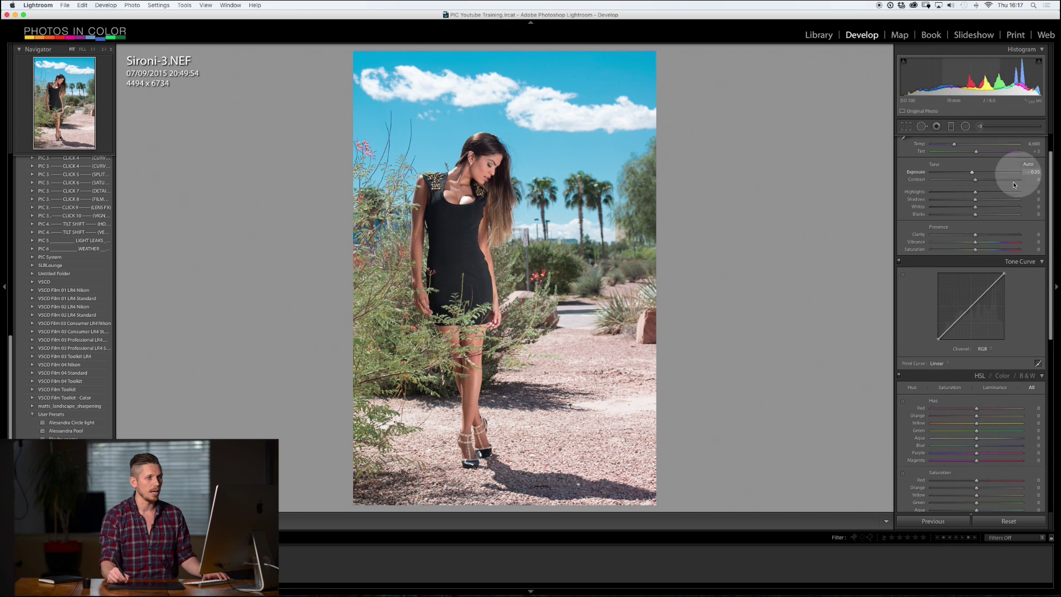
click(977, 307)
mouse_move(939, 338)
mouse_down()
mouse_move(943, 303)
mouse_move(940, 327)
mouse_up()
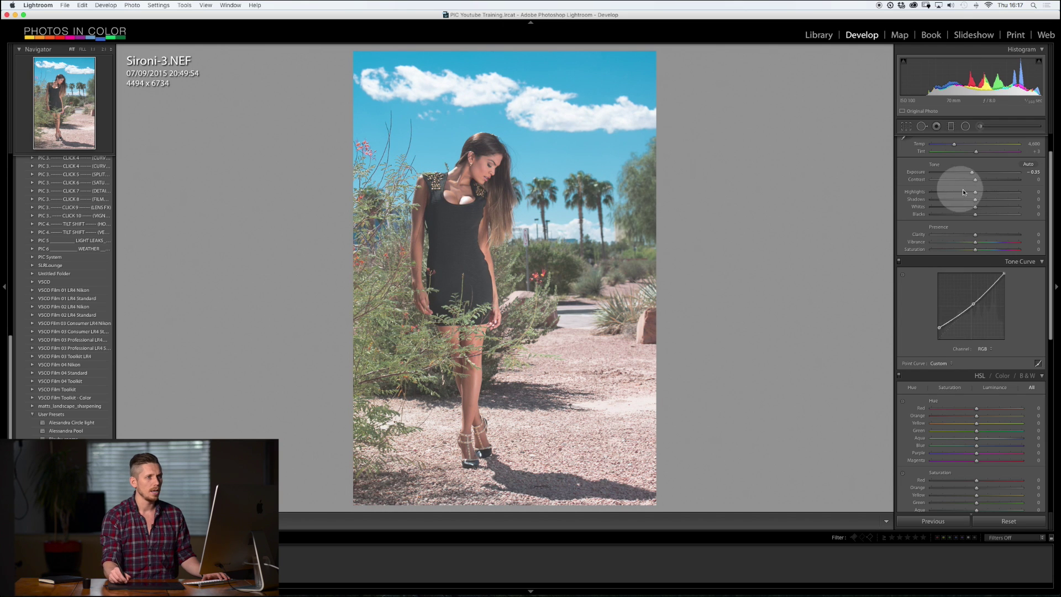
mouse_move(975, 207)
mouse_down()
mouse_move(998, 199)
mouse_move(952, 192)
mouse_move(989, 199)
mouse_move(980, 216)
mouse_move(963, 219)
mouse_up()
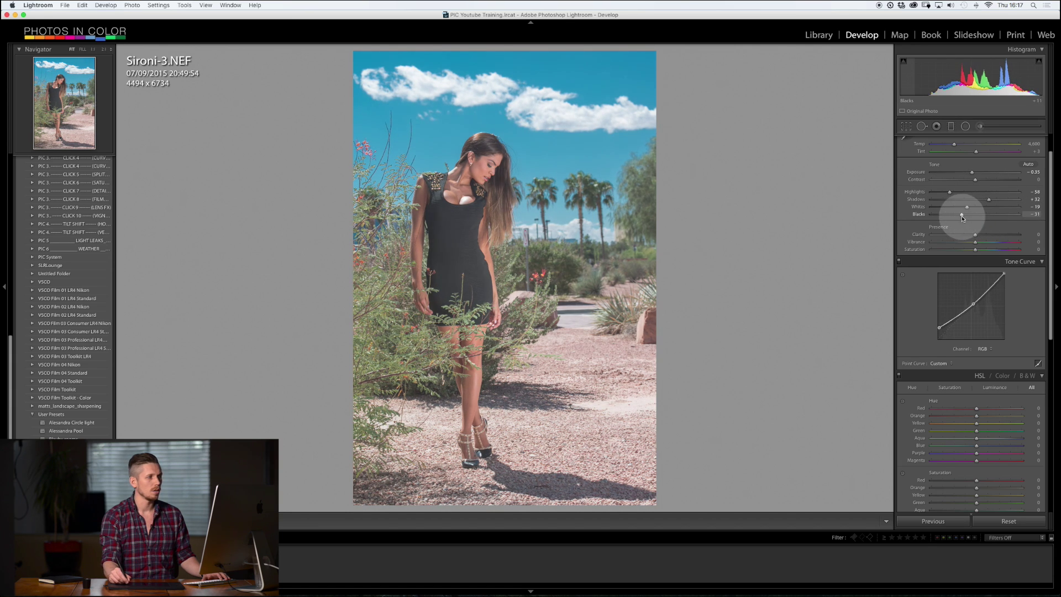
click(901, 274)
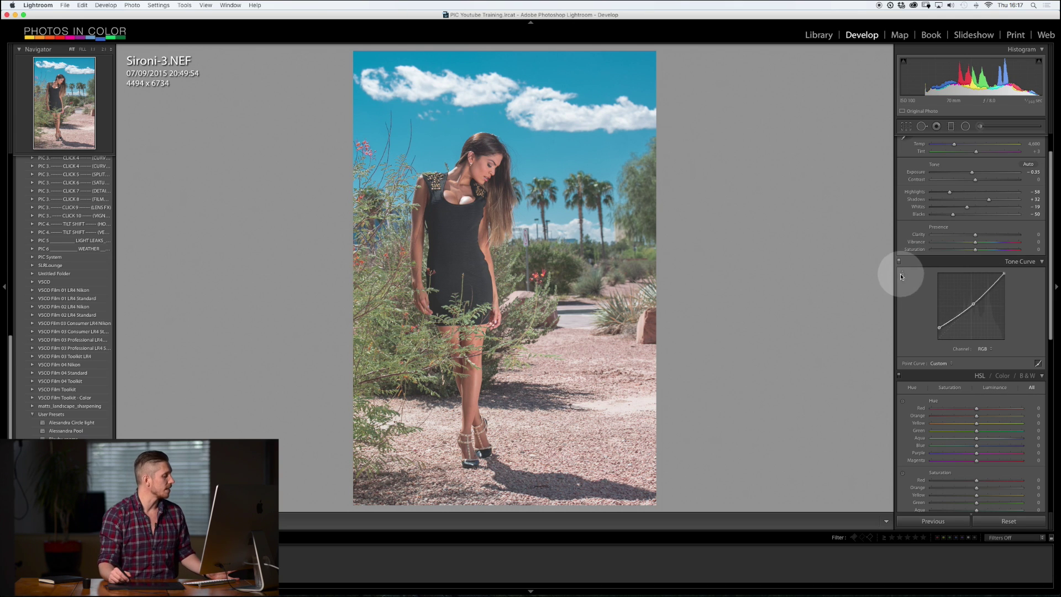
click(817, 40)
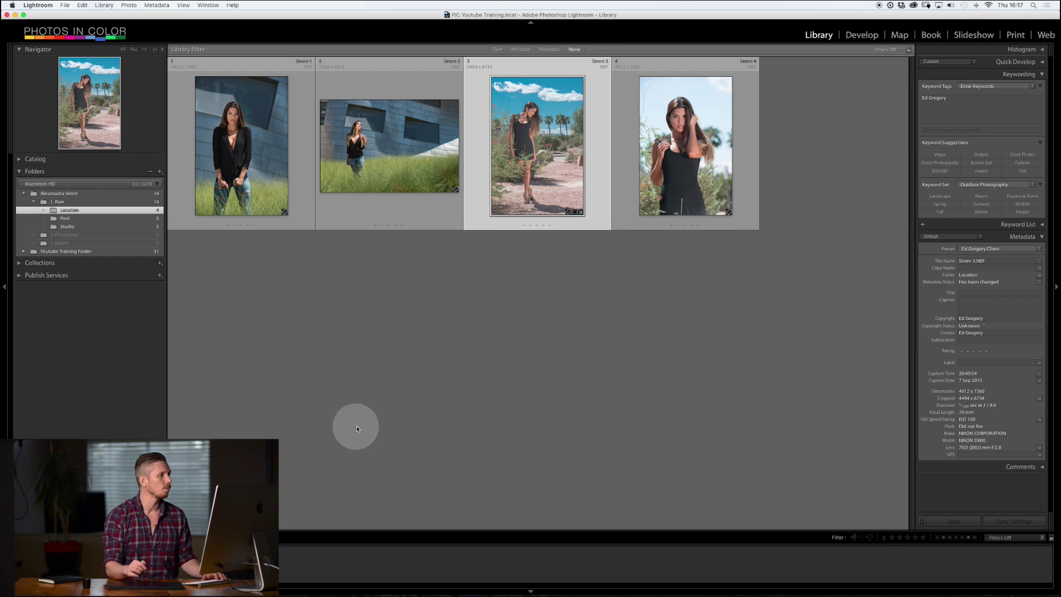
key(ctrl+Right)
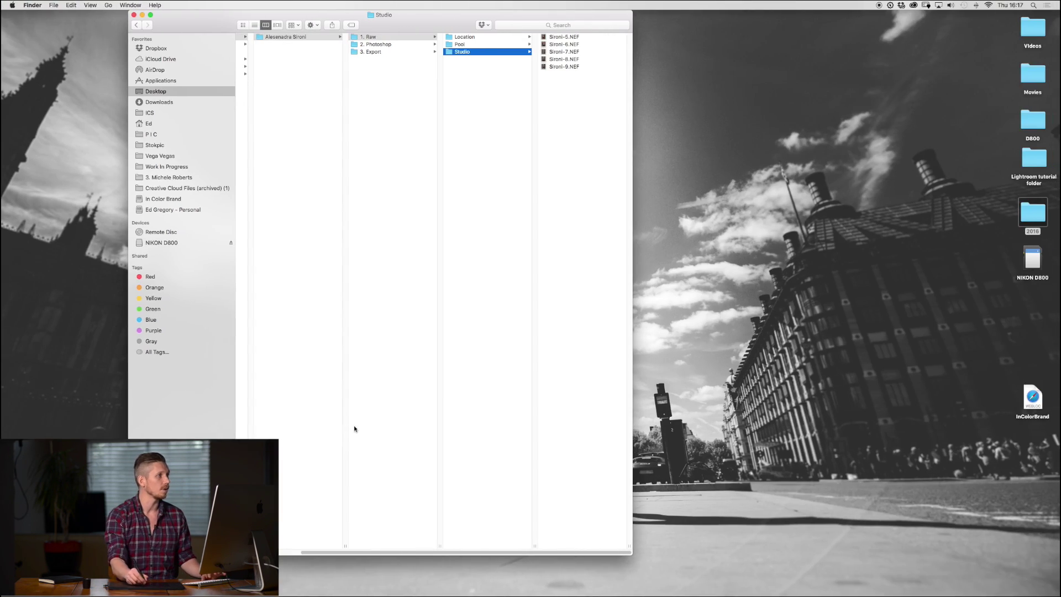
click(478, 37)
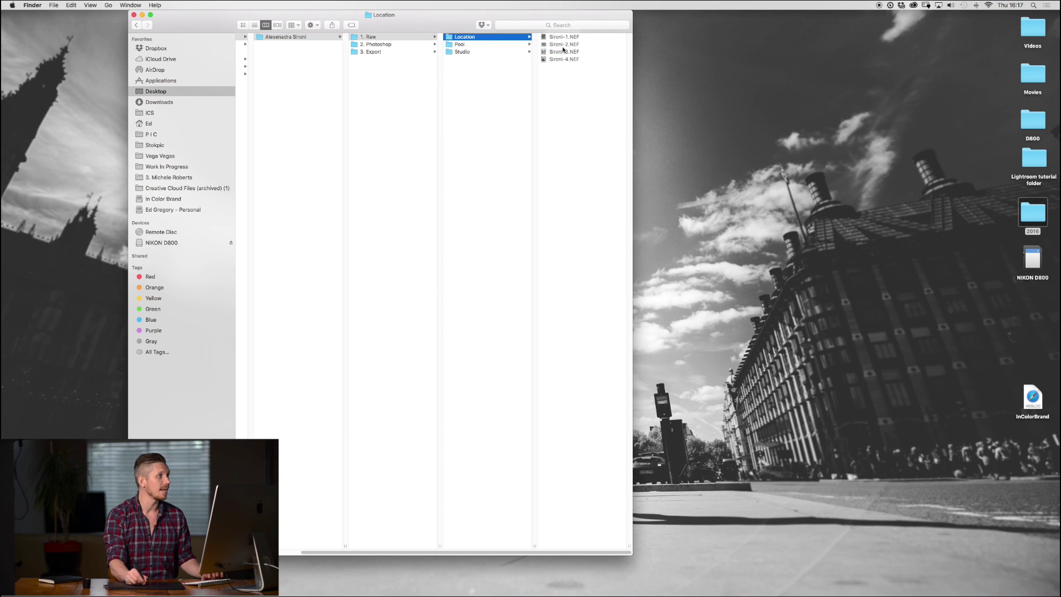
click(563, 52)
key(space)
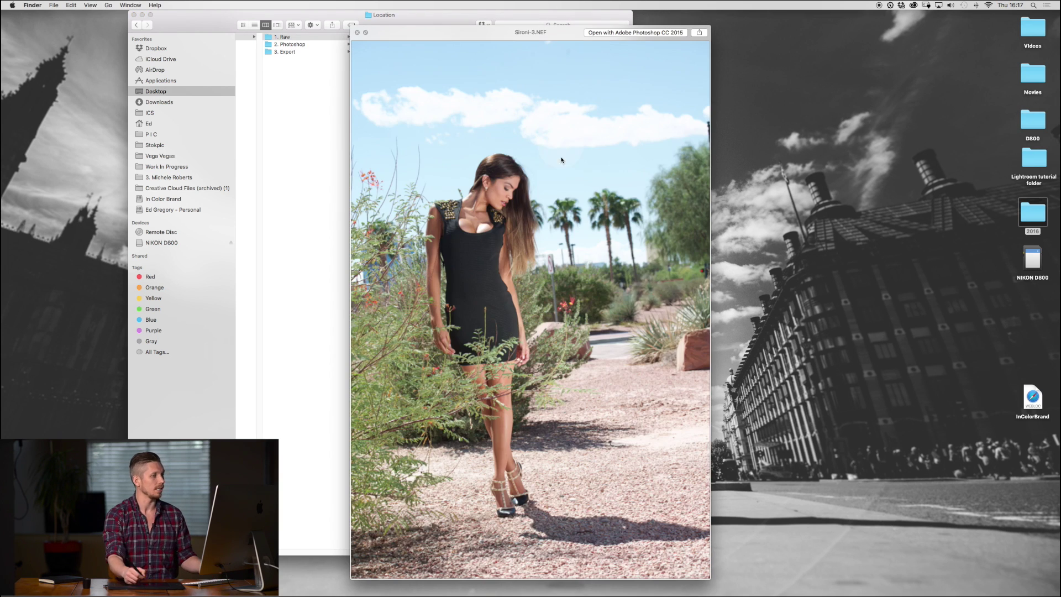
key(space)
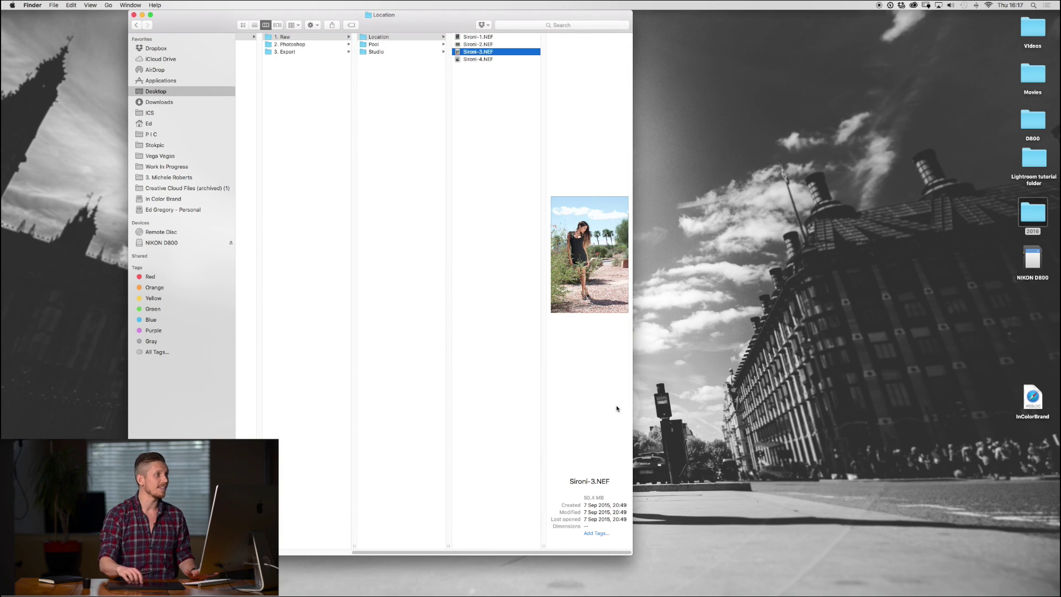
key(ctrl+Left)
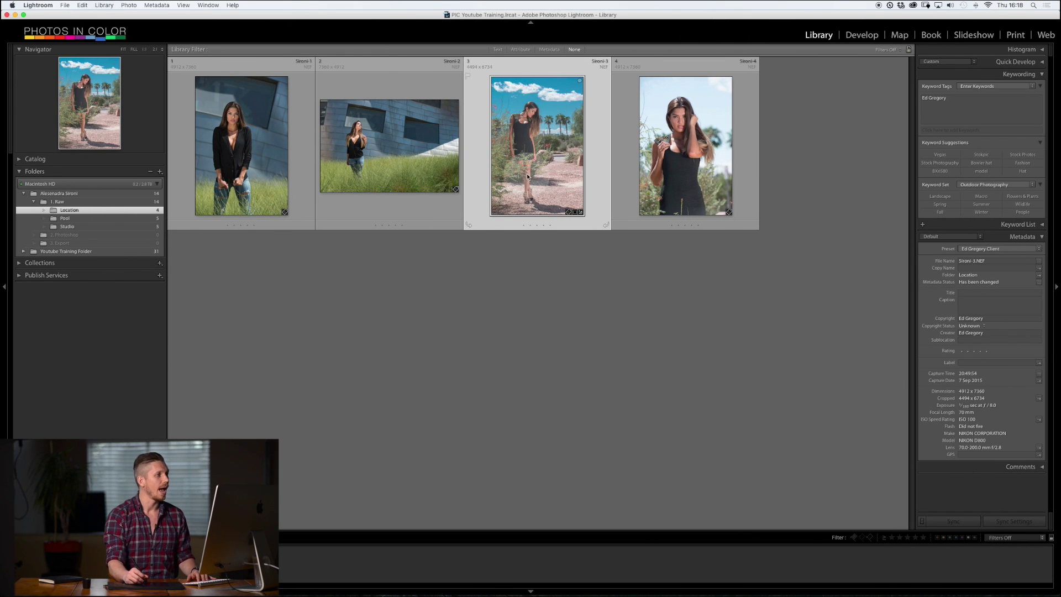
Set up the export of photo 3 with the Client Full Size preset.
right_click(532, 145)
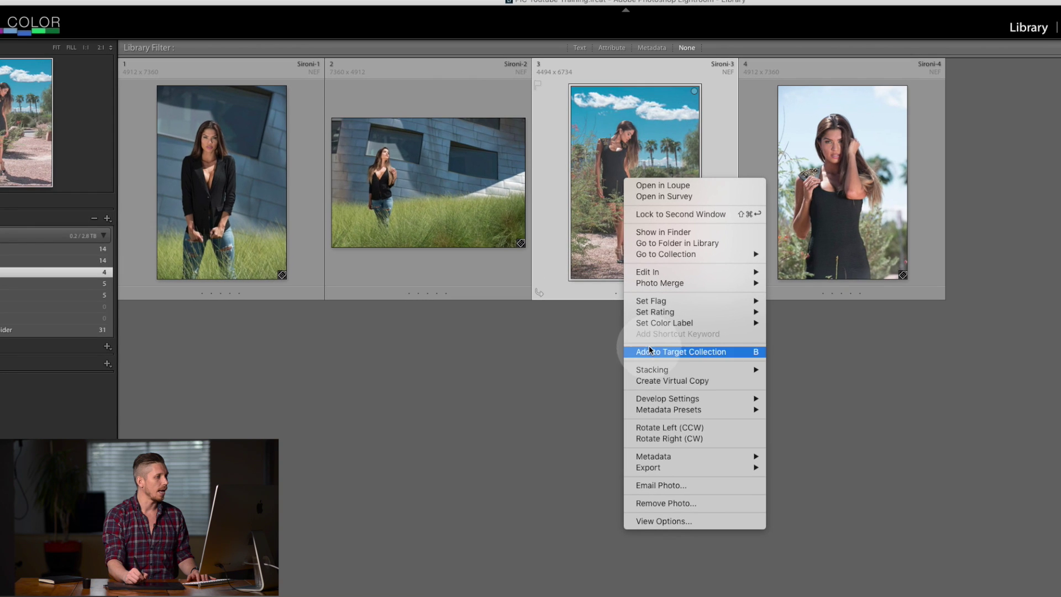
mouse_move(632, 372)
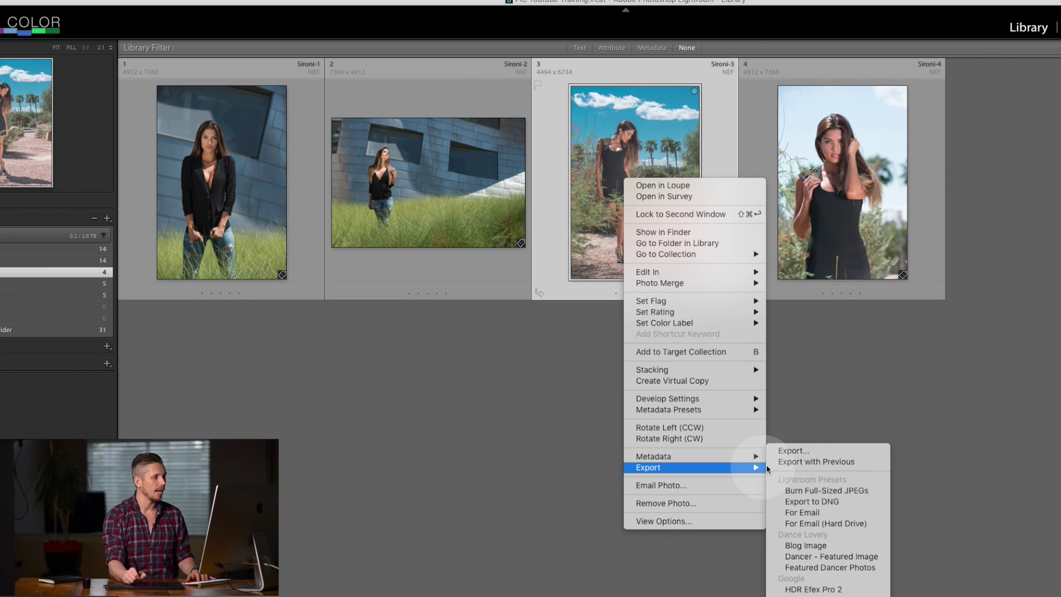
click(798, 451)
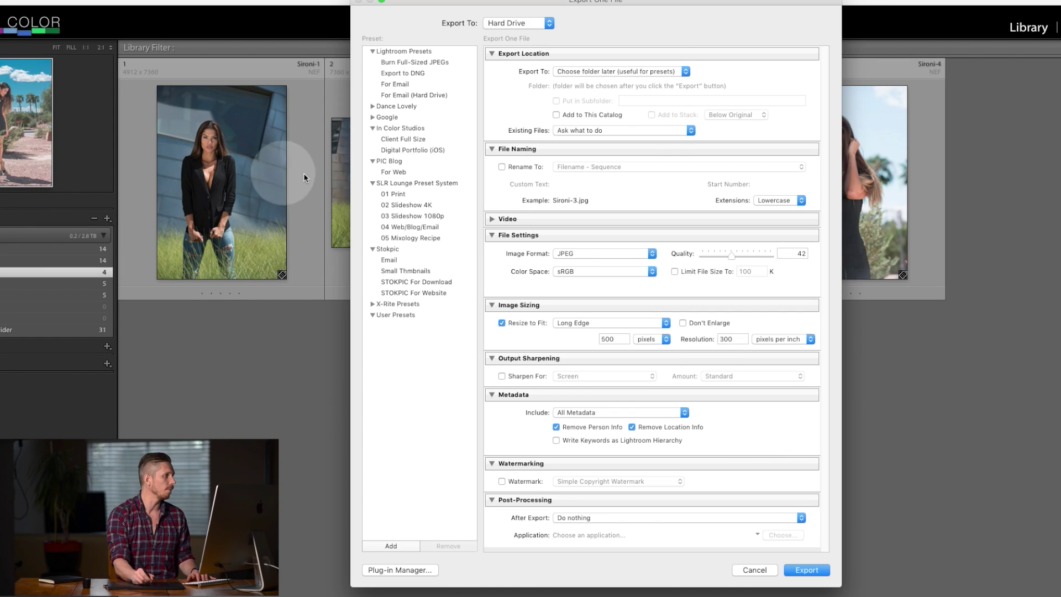
click(411, 140)
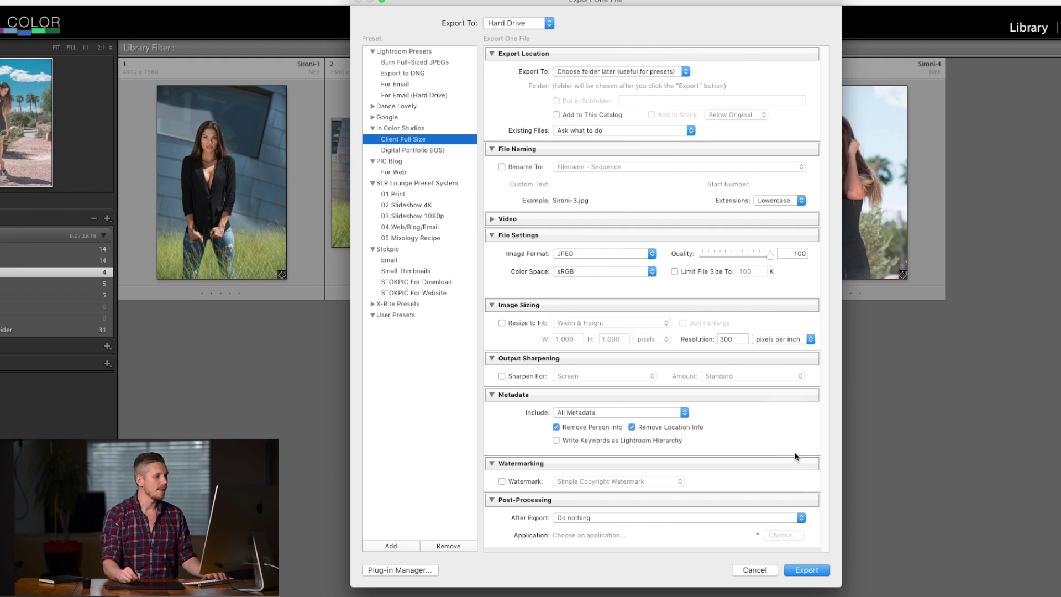
click(820, 573)
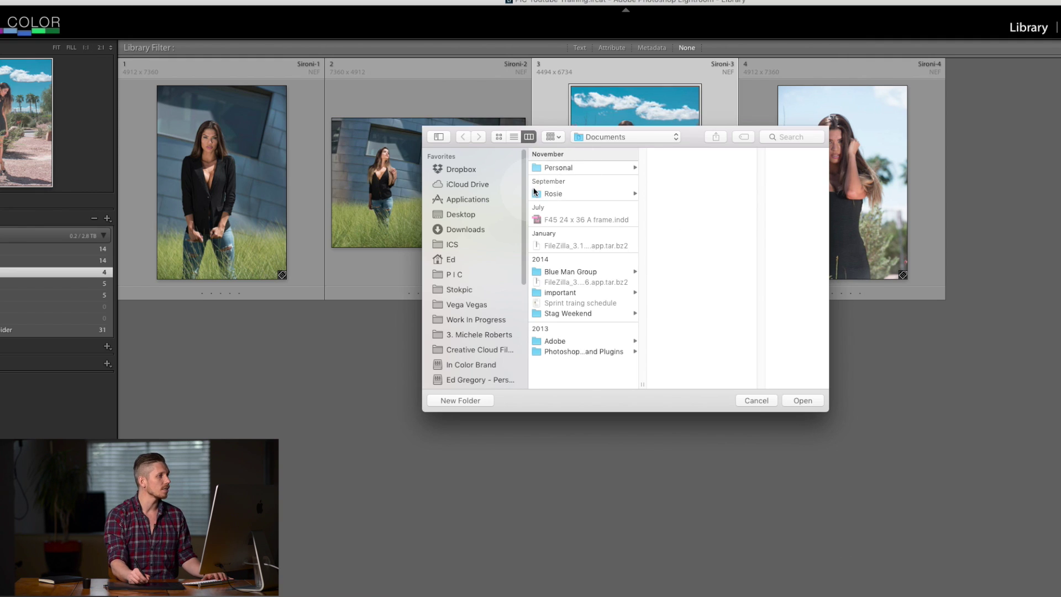
Export into a new Full Res folder inside Desktop > 2016 > shoot folder > 3. Export.
click(460, 215)
click(577, 167)
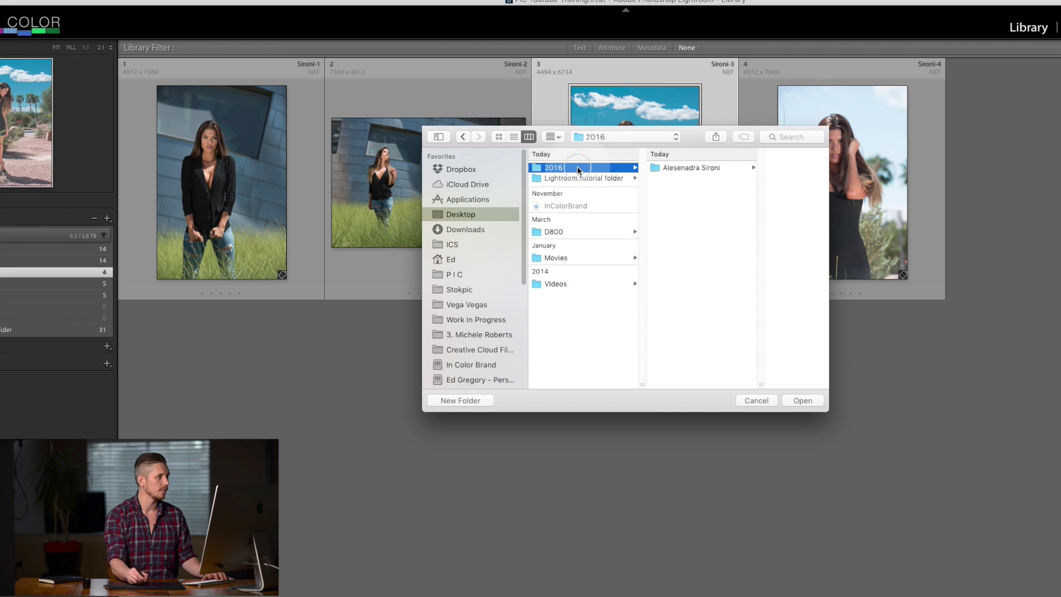
click(712, 168)
click(752, 190)
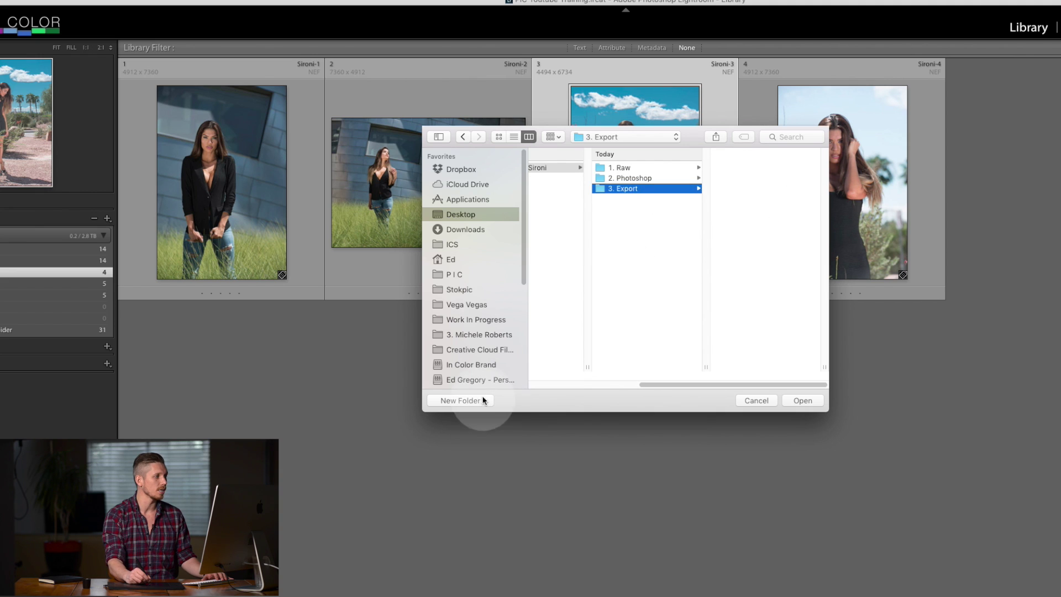
click(461, 401)
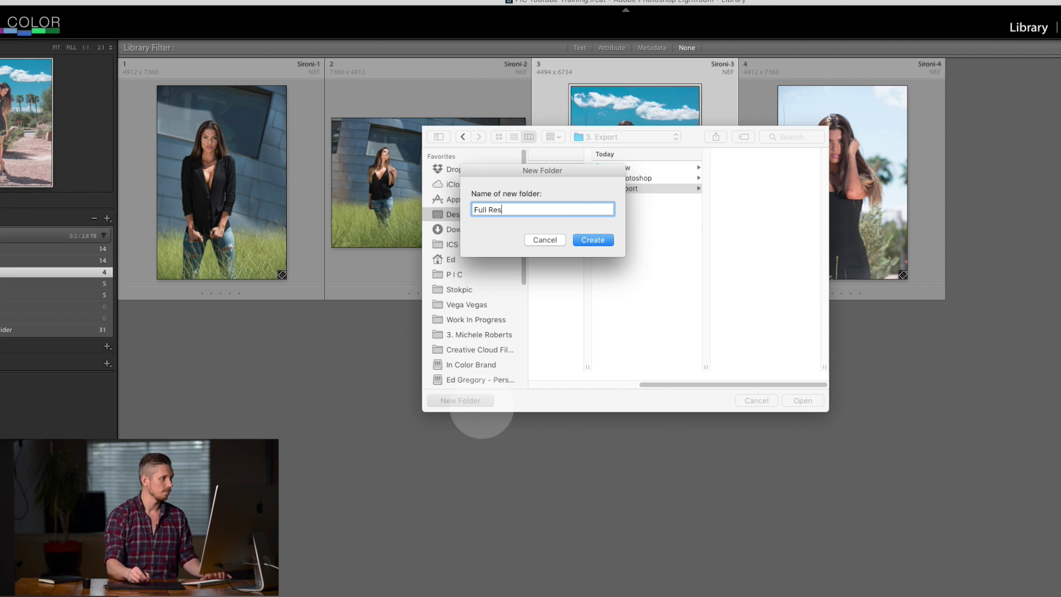
click(594, 239)
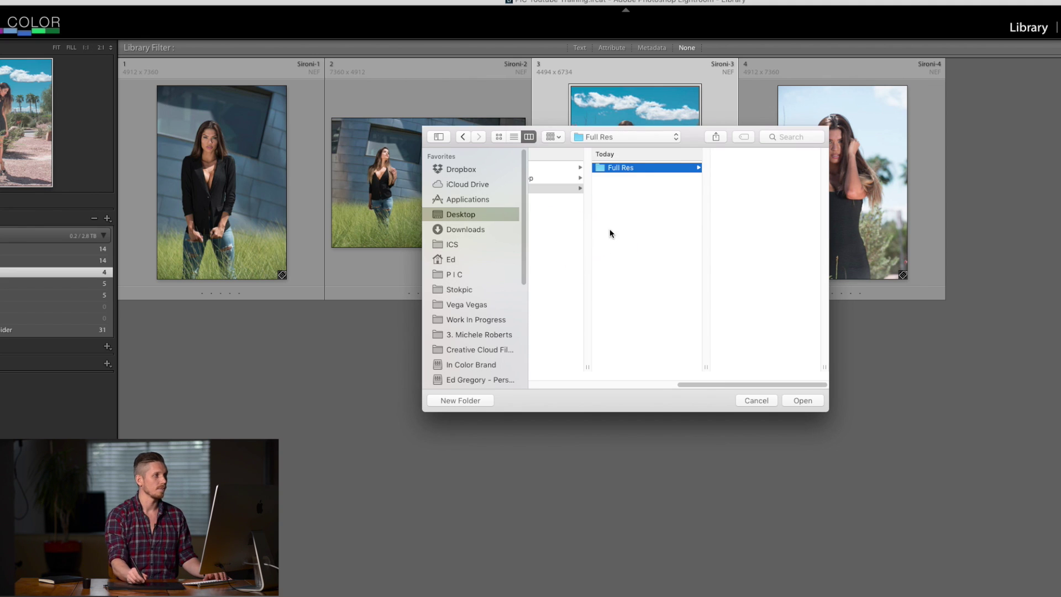
click(802, 401)
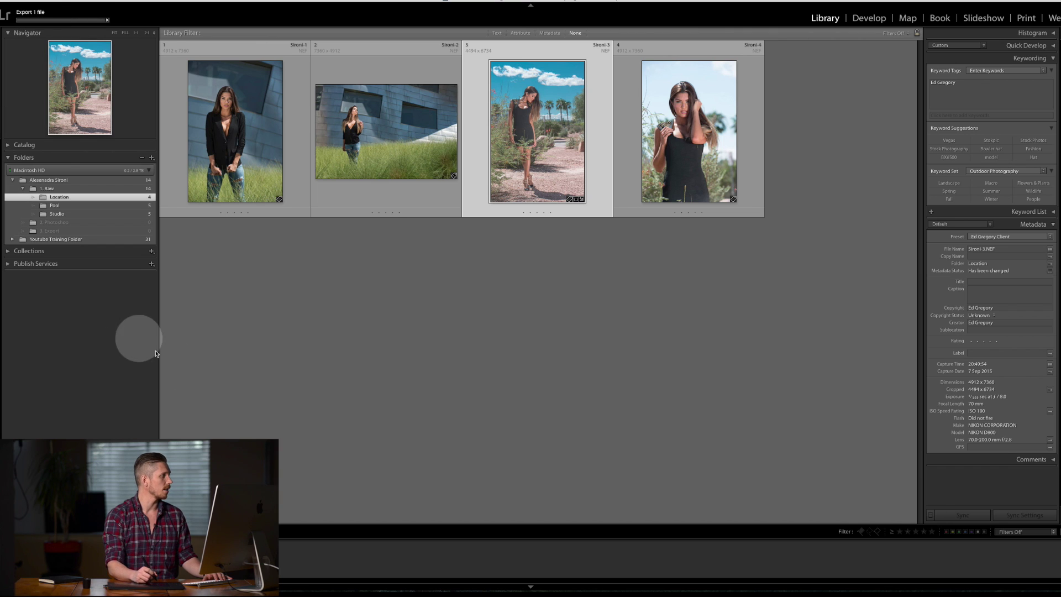
Synchronize the 3. Export folder to import the exported Sironi-3 JPG.
click(68, 231)
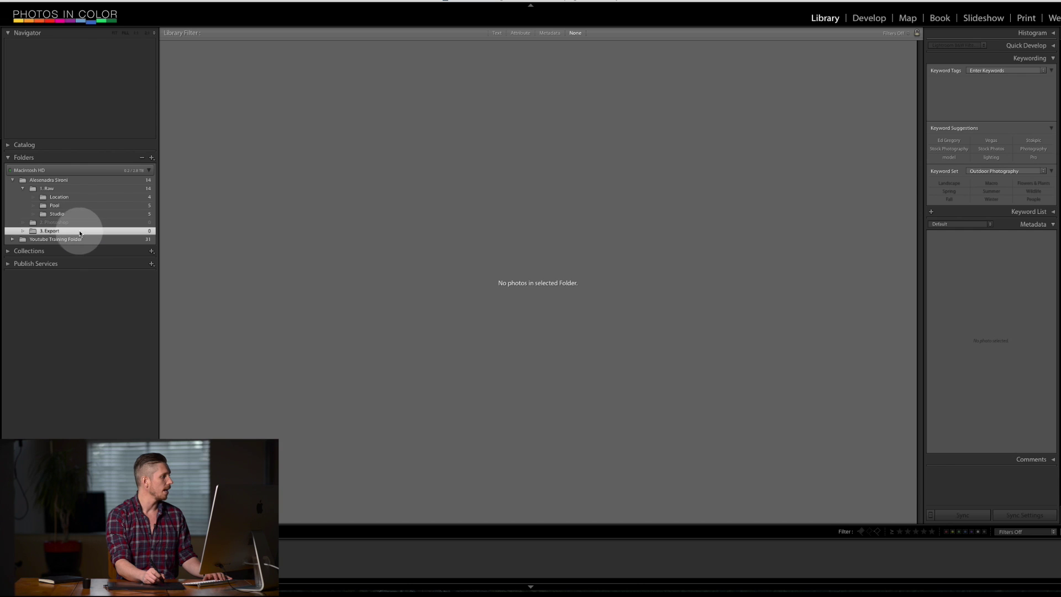
right_click(80, 231)
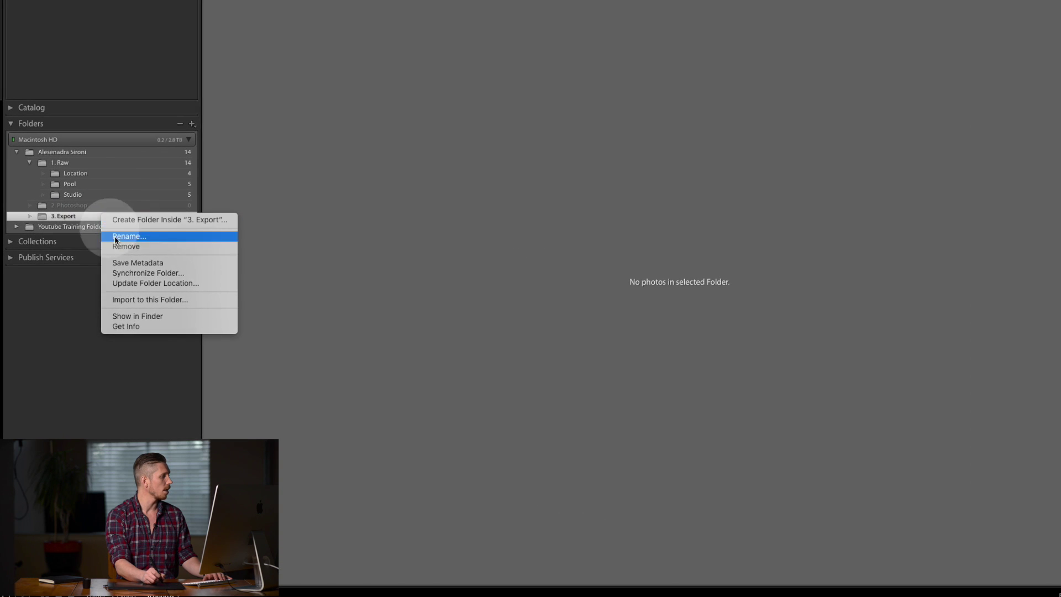
click(140, 274)
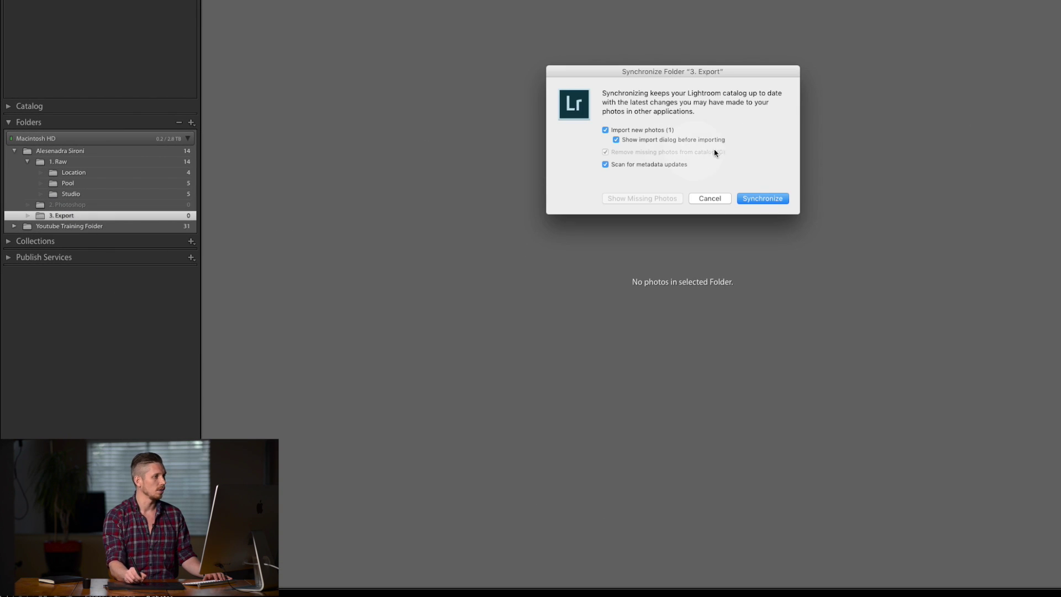
click(767, 200)
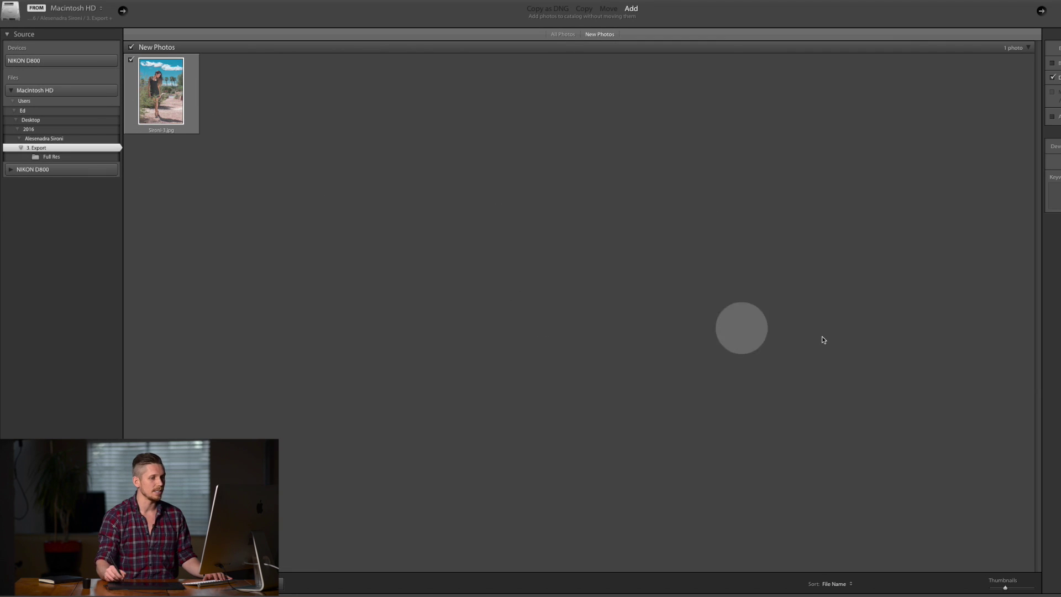
key(Return)
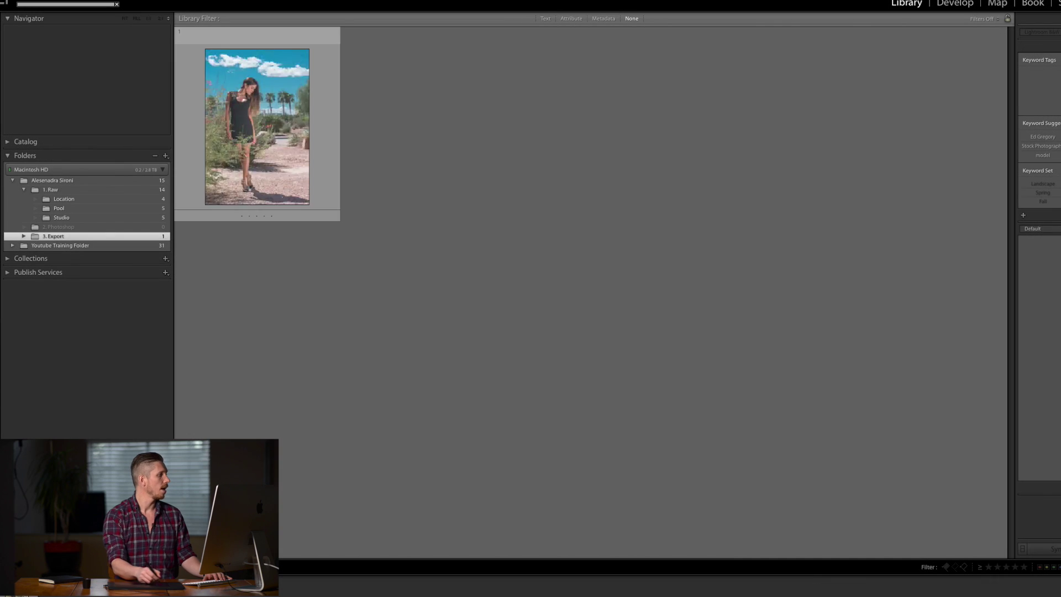
Compare the Sironi-3 JPG with its original NEF, then return to the Location folder.
click(68, 228)
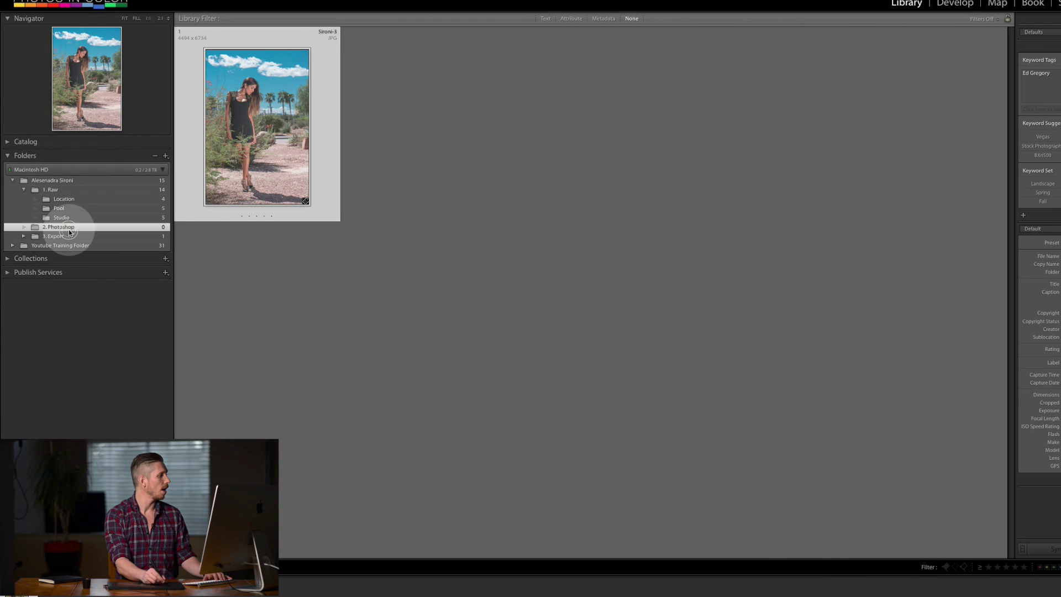
click(64, 181)
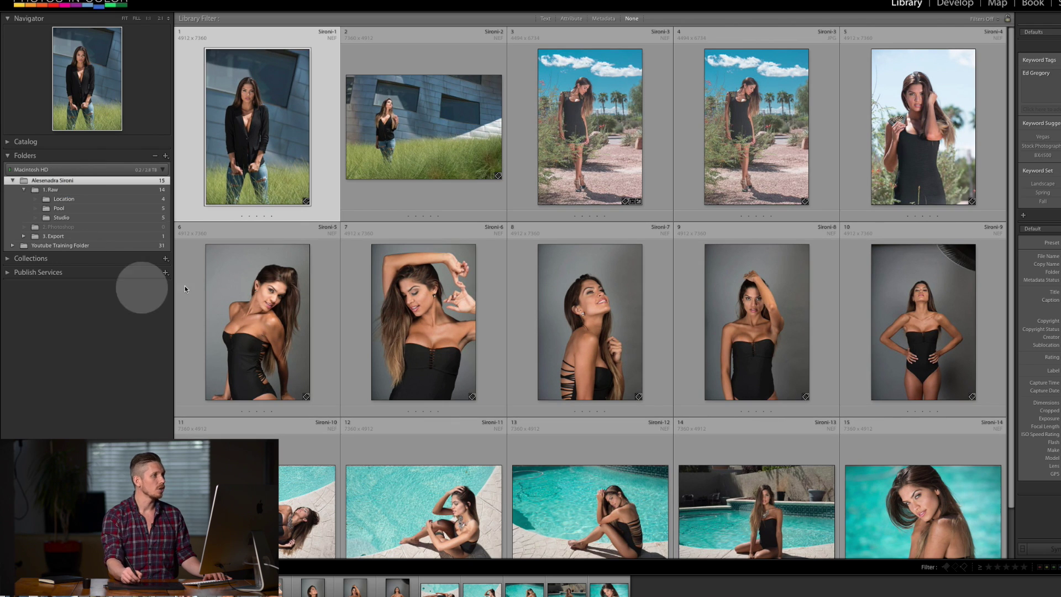
click(740, 141)
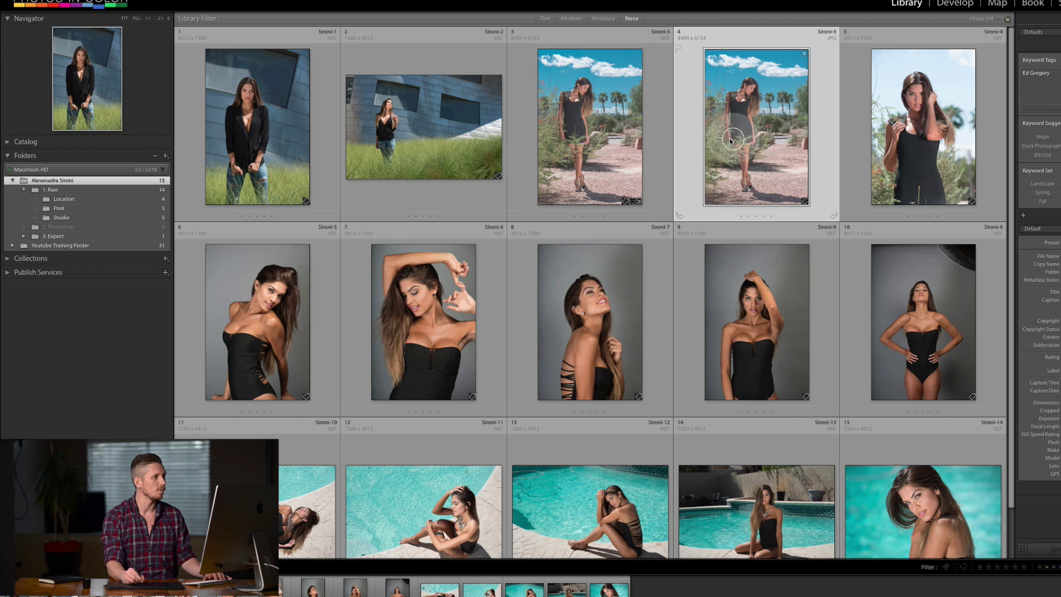
click(642, 154)
click(680, 137)
click(658, 142)
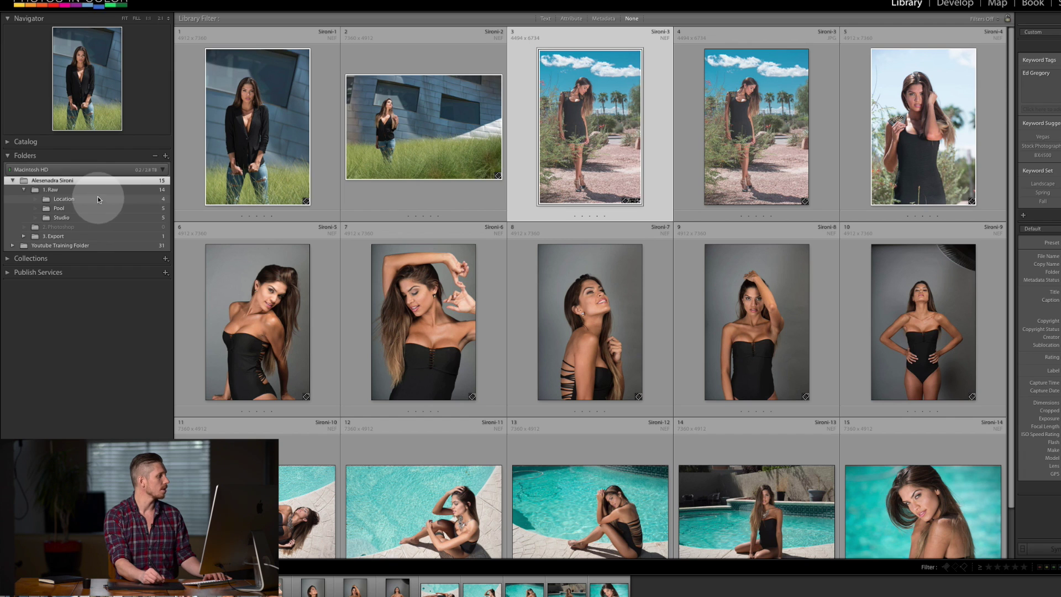
click(77, 237)
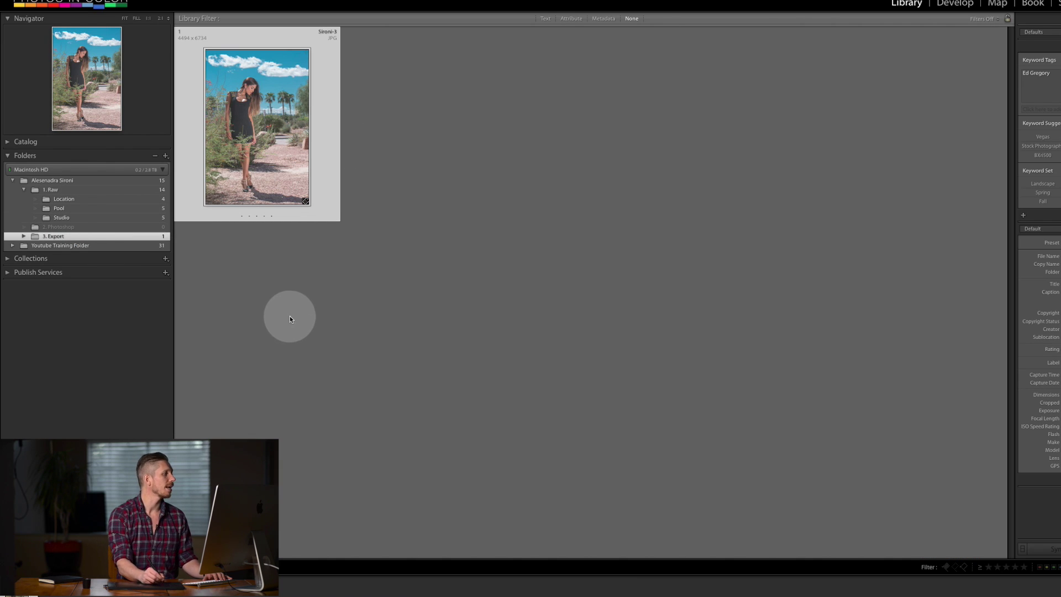
click(78, 199)
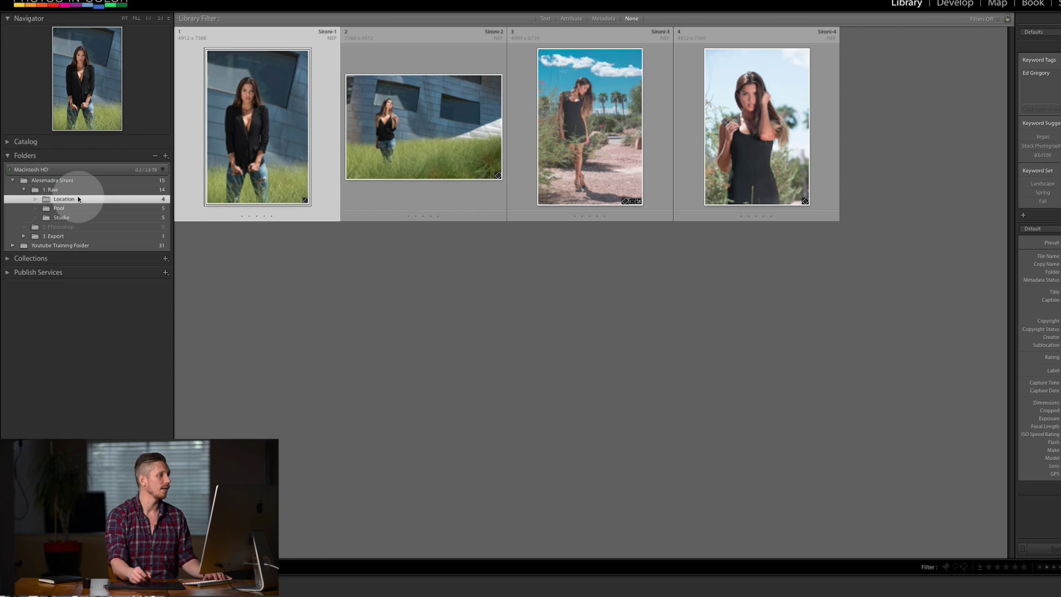
Export a Location photo with the Client Full Size preset, resized to fit 1,000 × 1,000 pixels.
right_click(575, 123)
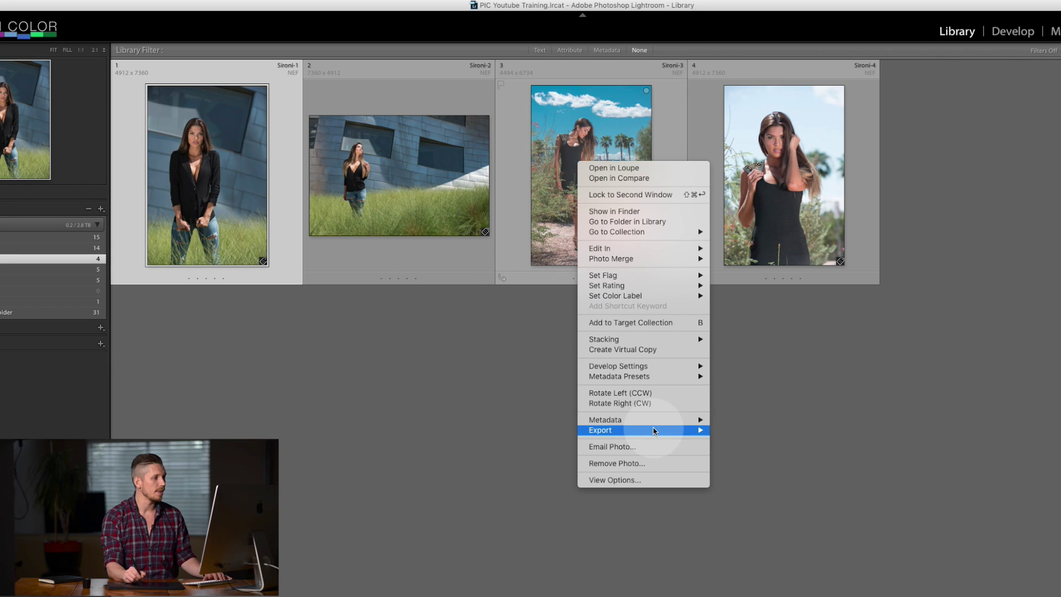
mouse_move(671, 431)
click(751, 430)
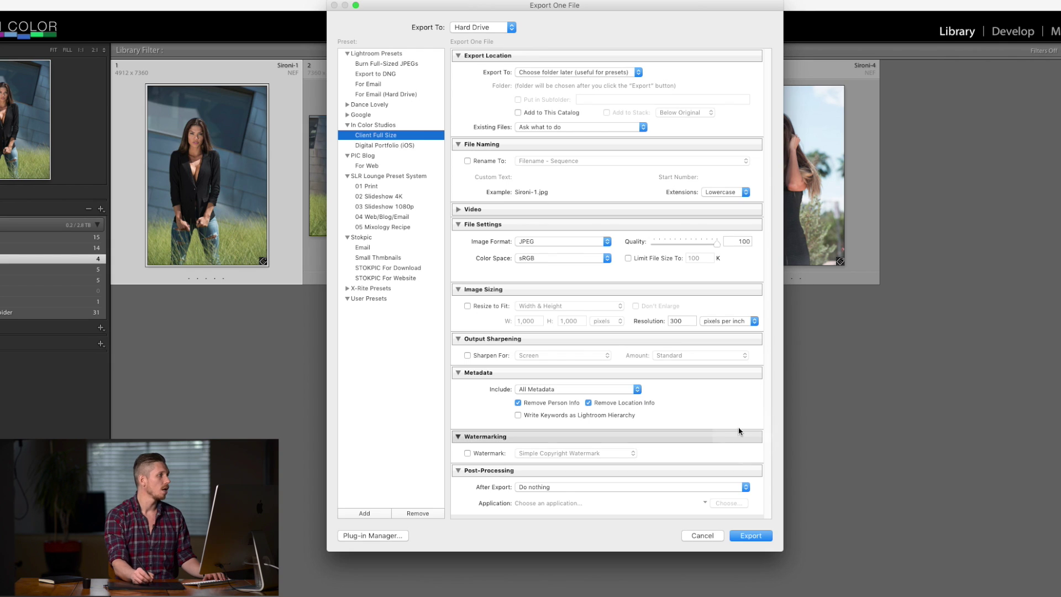
click(376, 138)
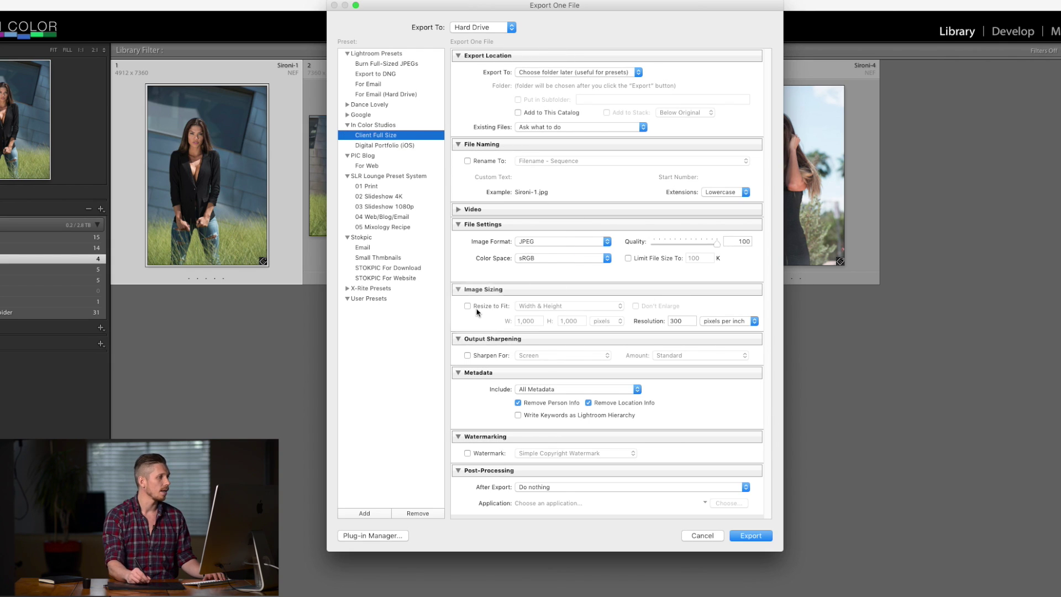
click(468, 307)
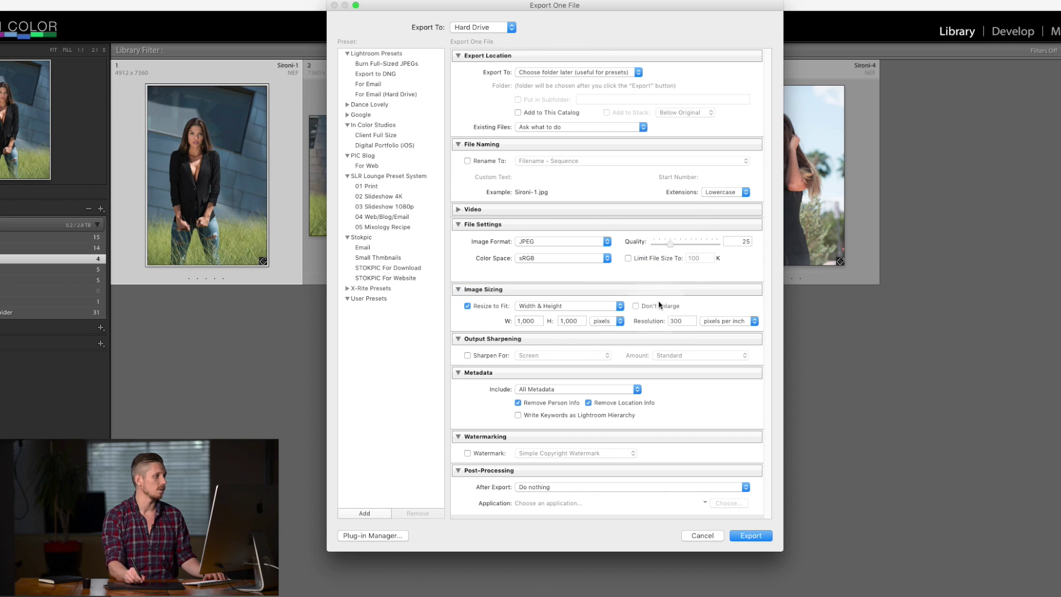
Create a Small folder inside 3. Export and export the photo into it.
click(744, 535)
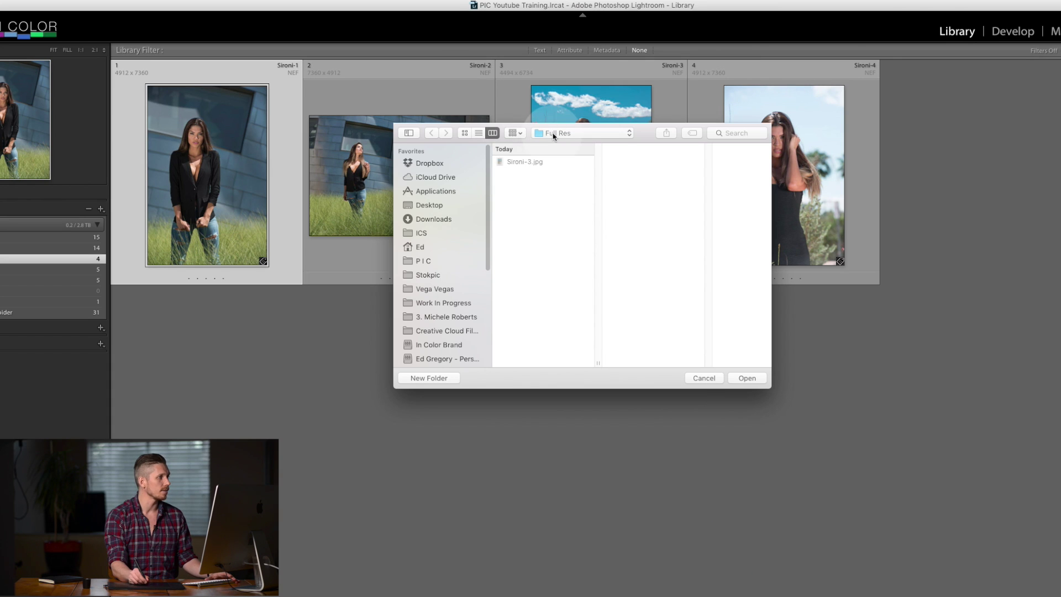
click(554, 135)
click(555, 154)
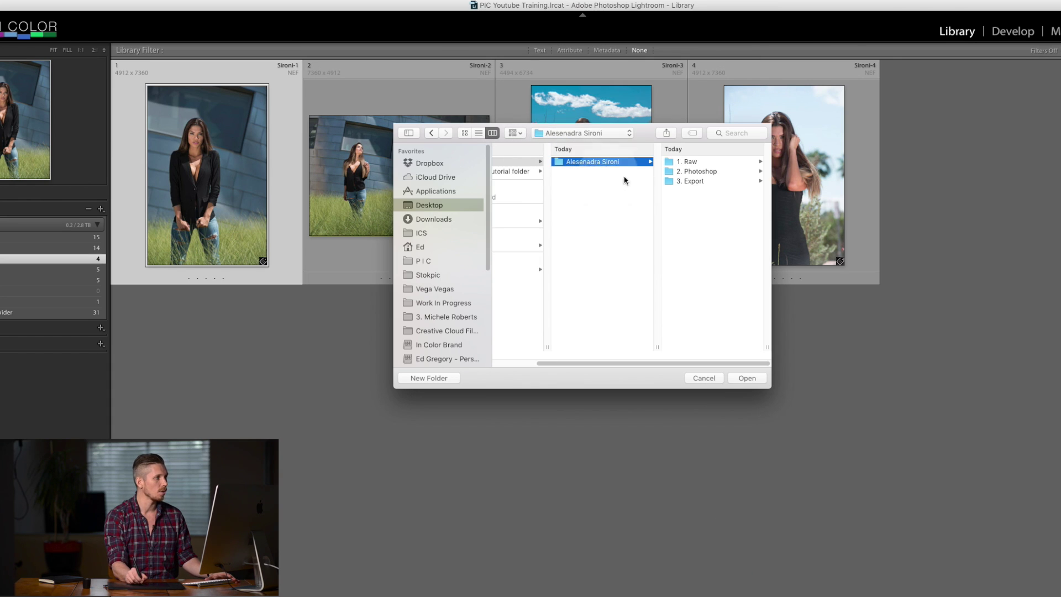
click(696, 182)
click(429, 379)
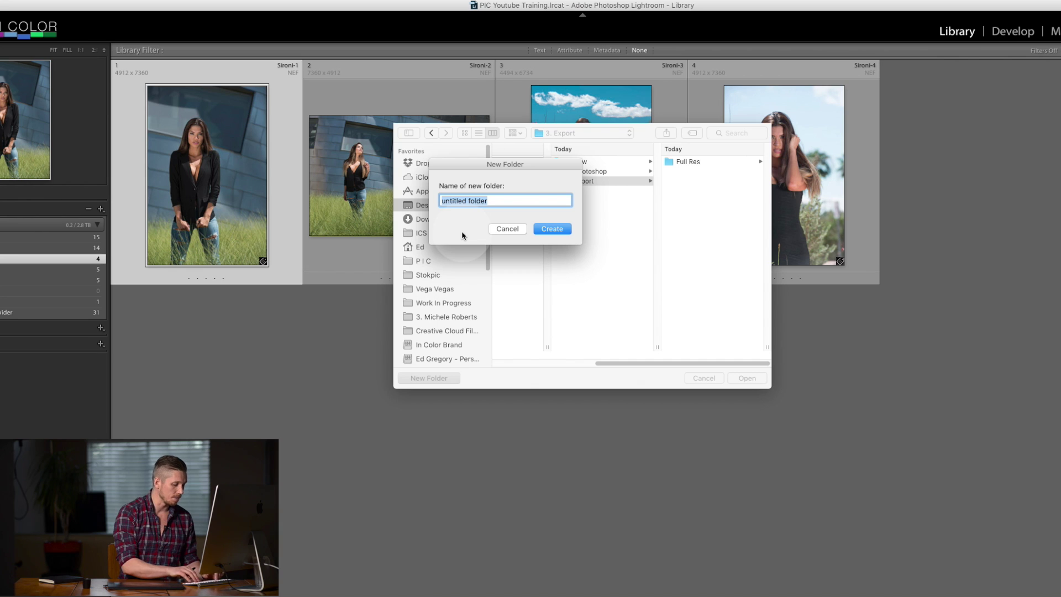
click(563, 229)
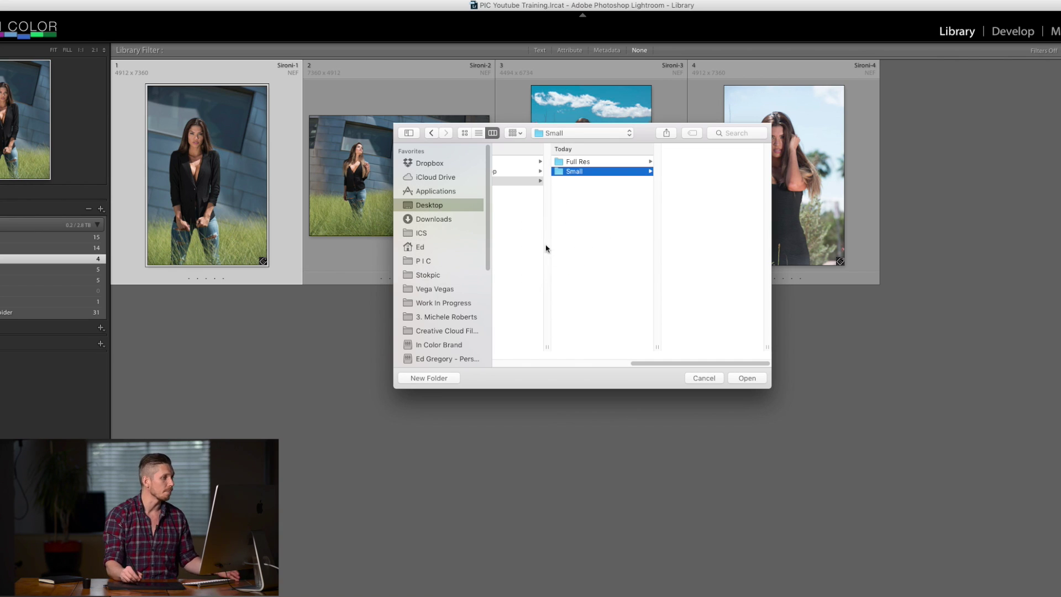
click(755, 383)
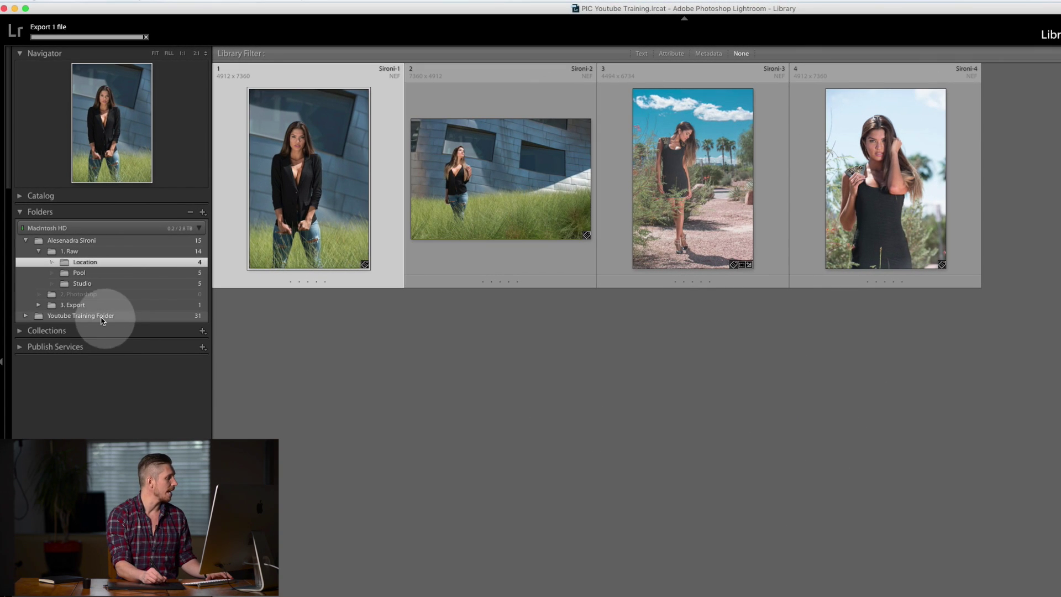
Synchronize the shoot folder so the new Small export is imported into the catalog.
click(38, 306)
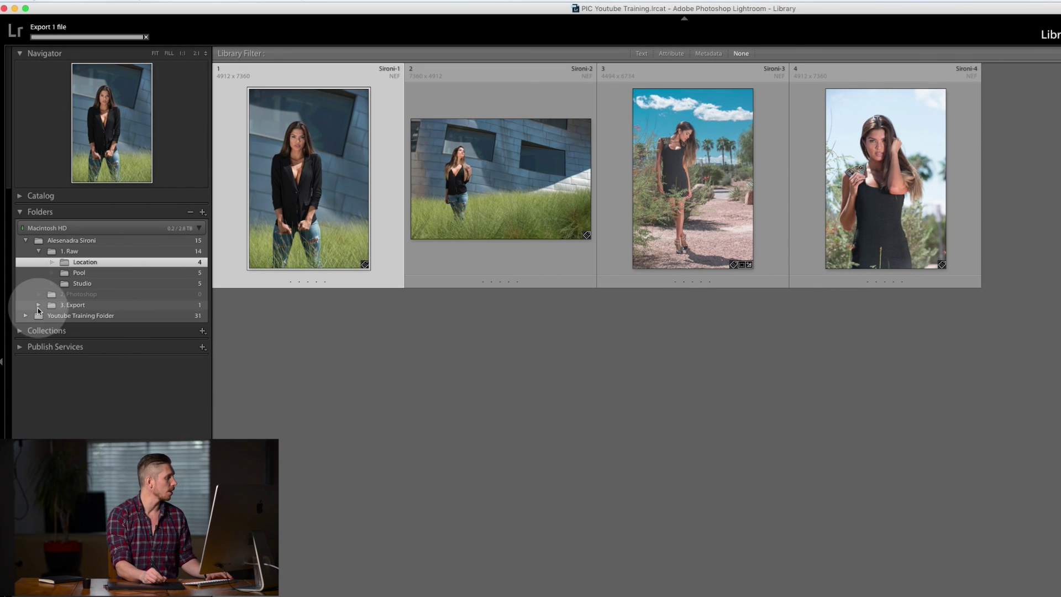
click(104, 307)
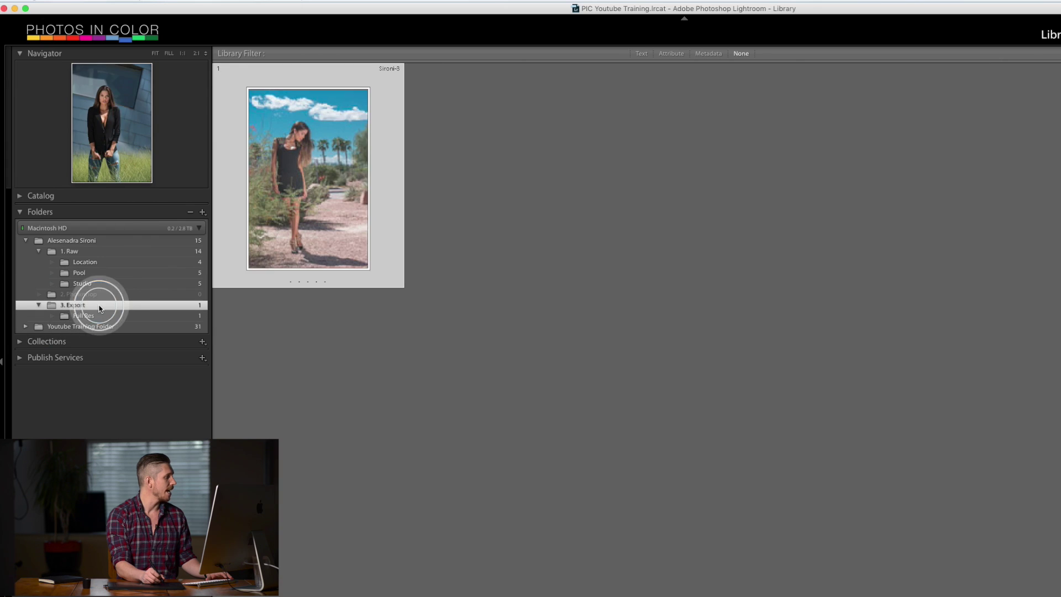
right_click(111, 241)
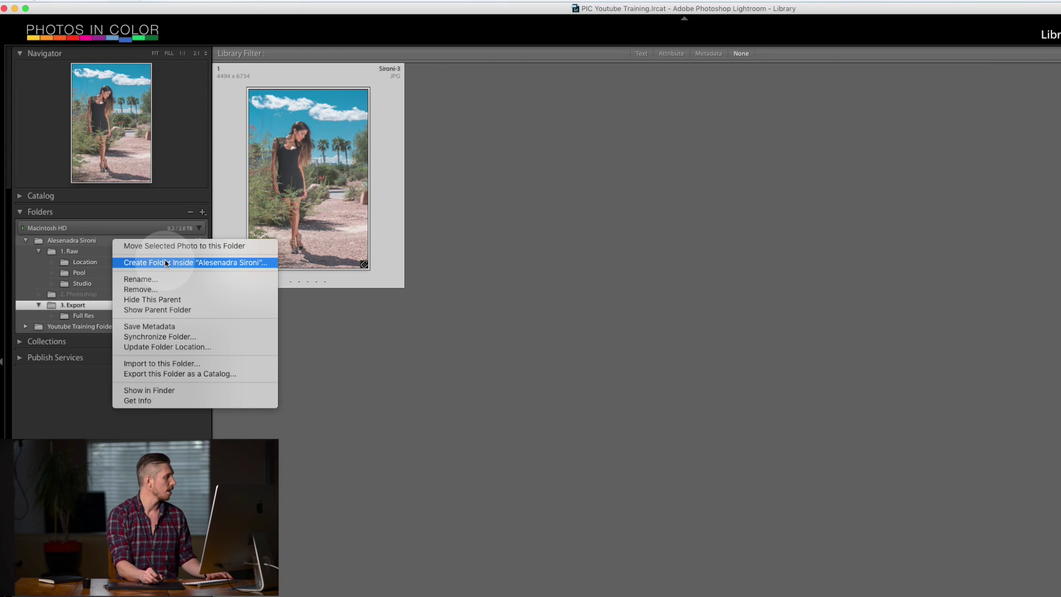
click(178, 338)
click(774, 288)
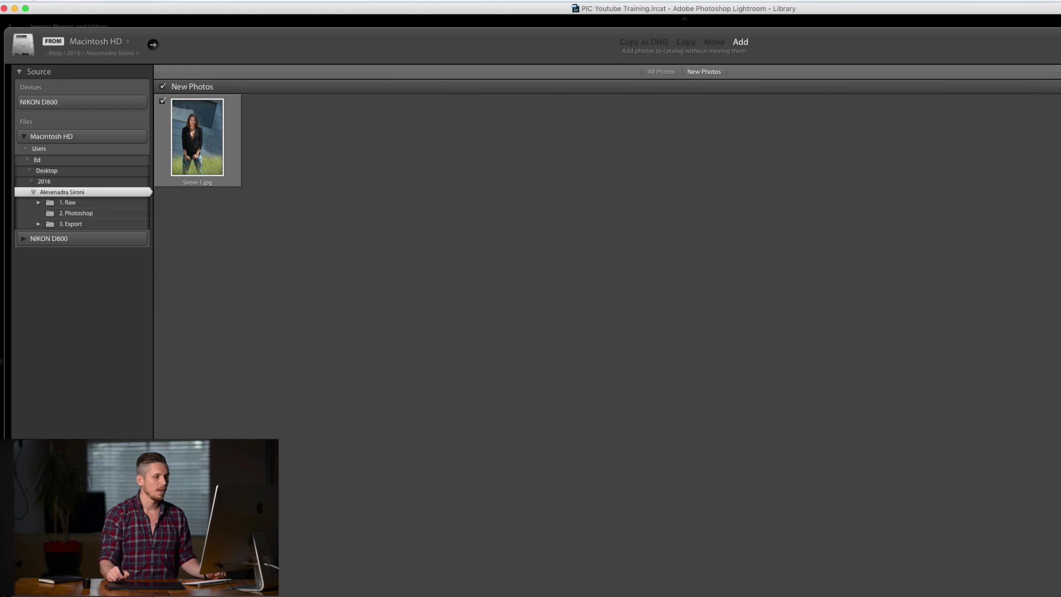
key(Return)
Show the 667×1000 Sironi-1 JPG from the Small folder full-size in Loupe view.
click(81, 326)
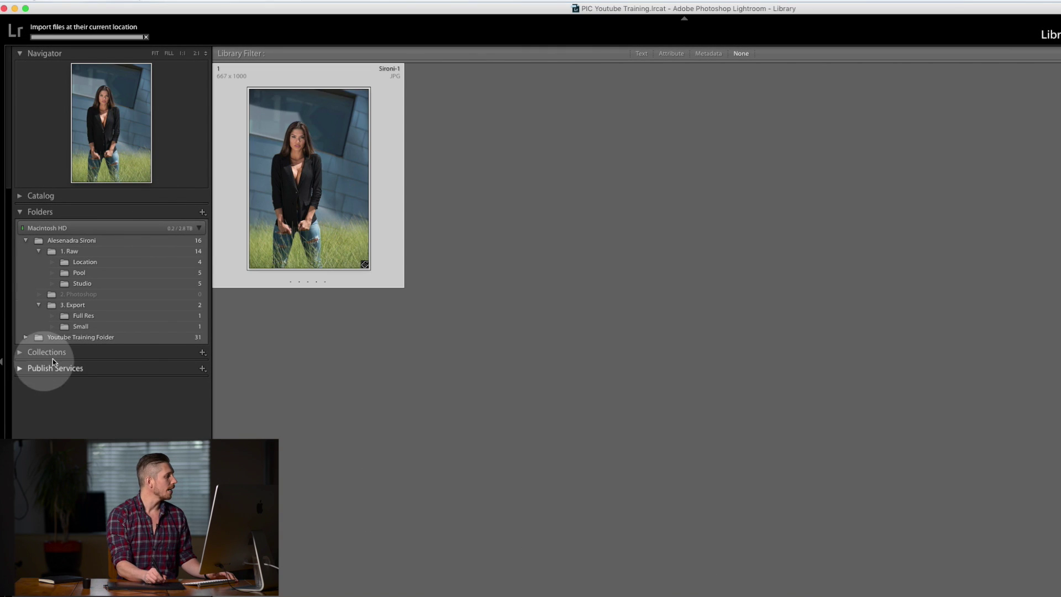
click(90, 316)
click(93, 327)
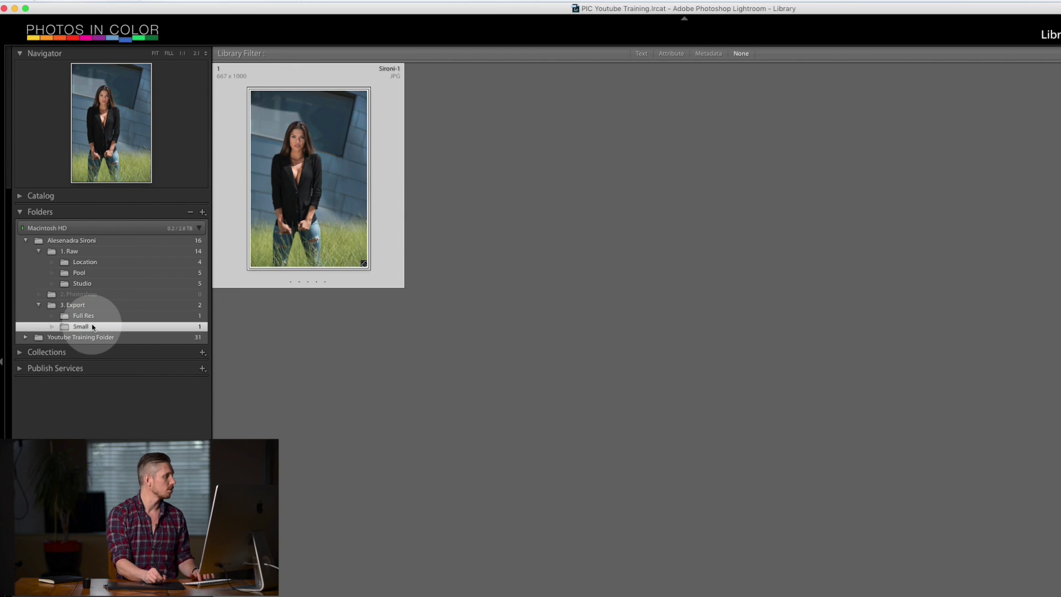
key(e)
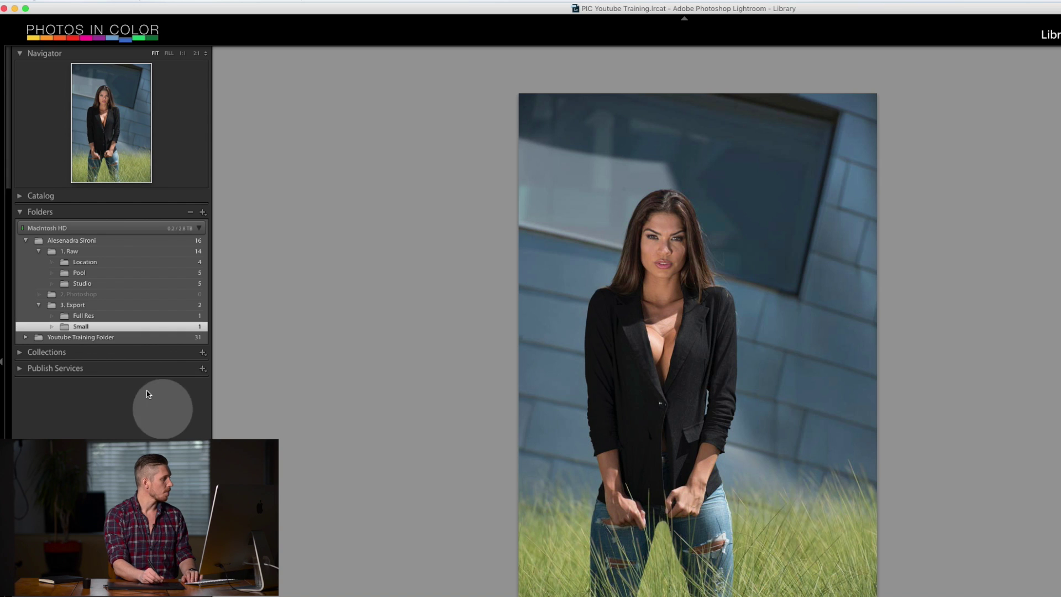
Compare the two photos in 3. Export, check the portrait at 2:1 then Fit, and collapse the folder.
click(126, 306)
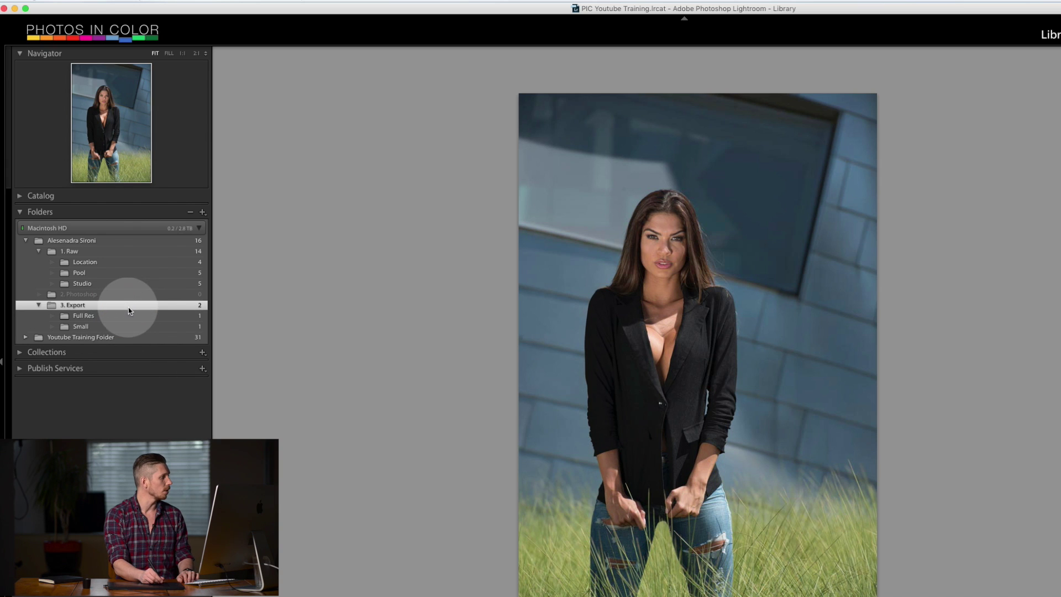
key(Right)
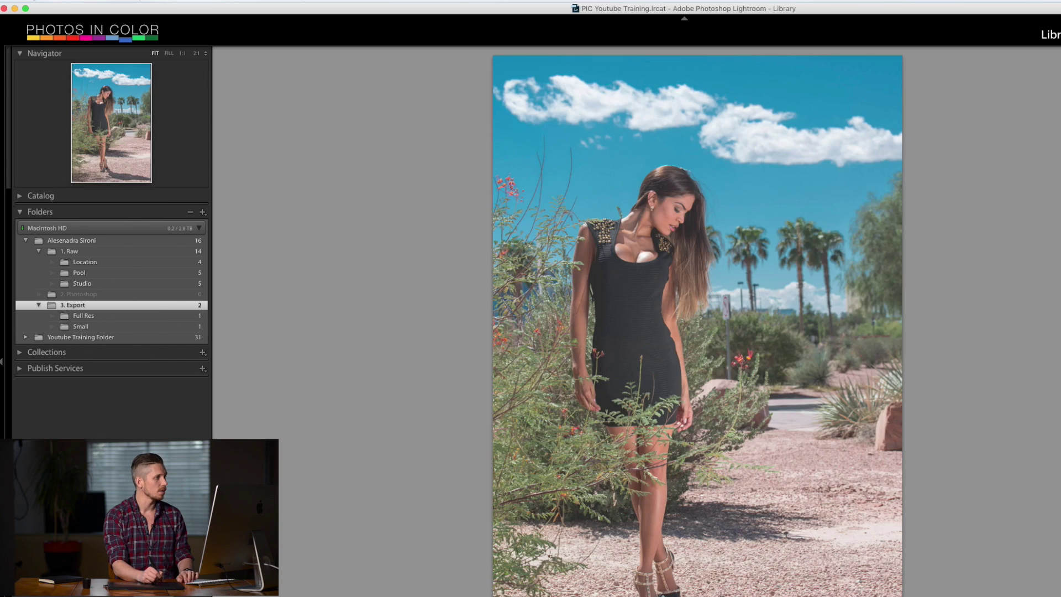
key(Left)
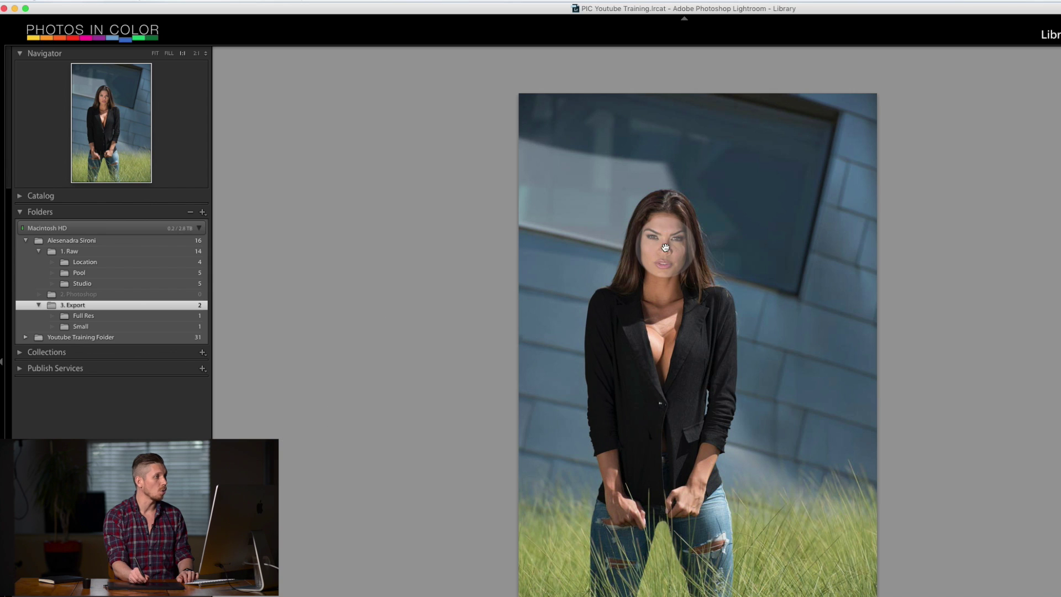
click(196, 55)
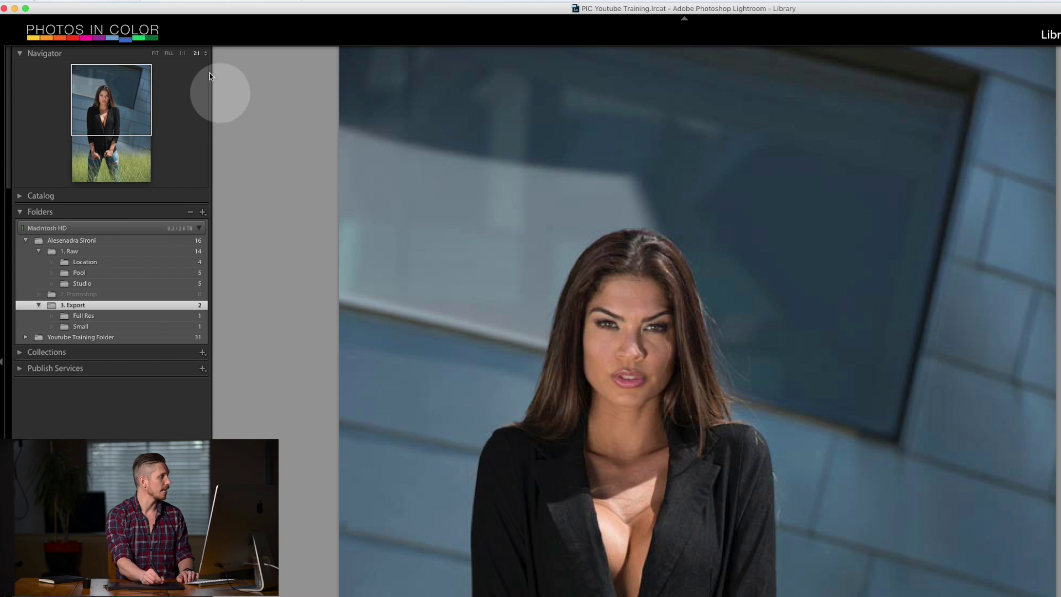
click(156, 54)
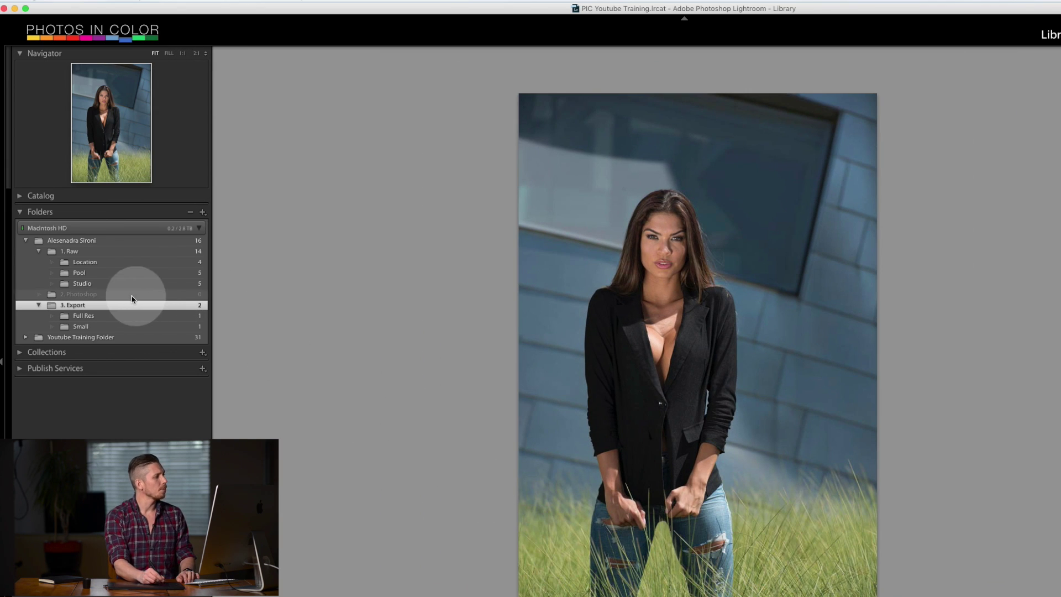
click(39, 306)
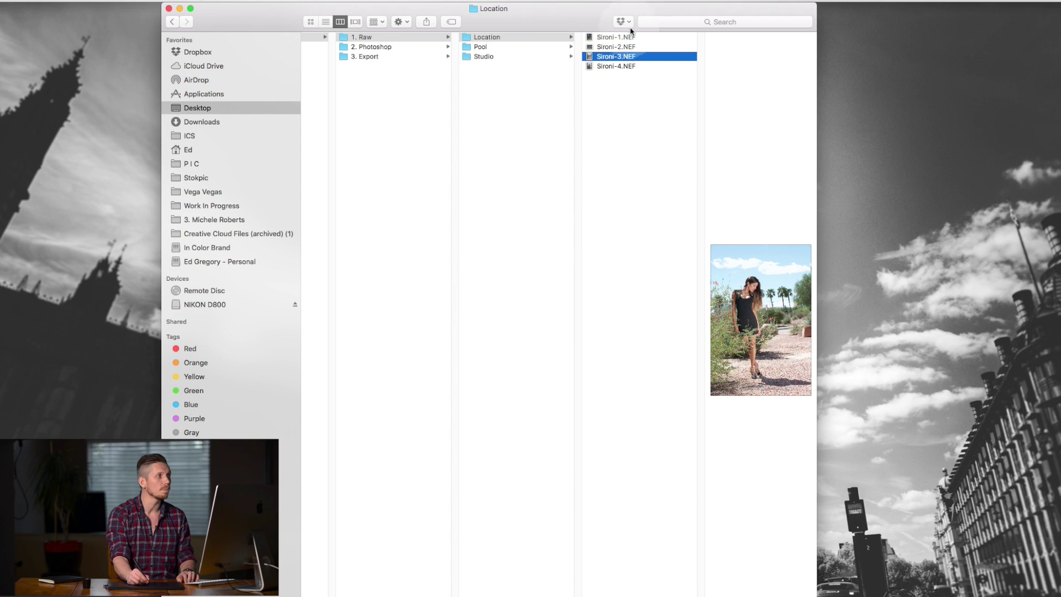
In Finder, browse 3. Export's Full Res and Small subfolders, then return to Lightroom.
click(414, 58)
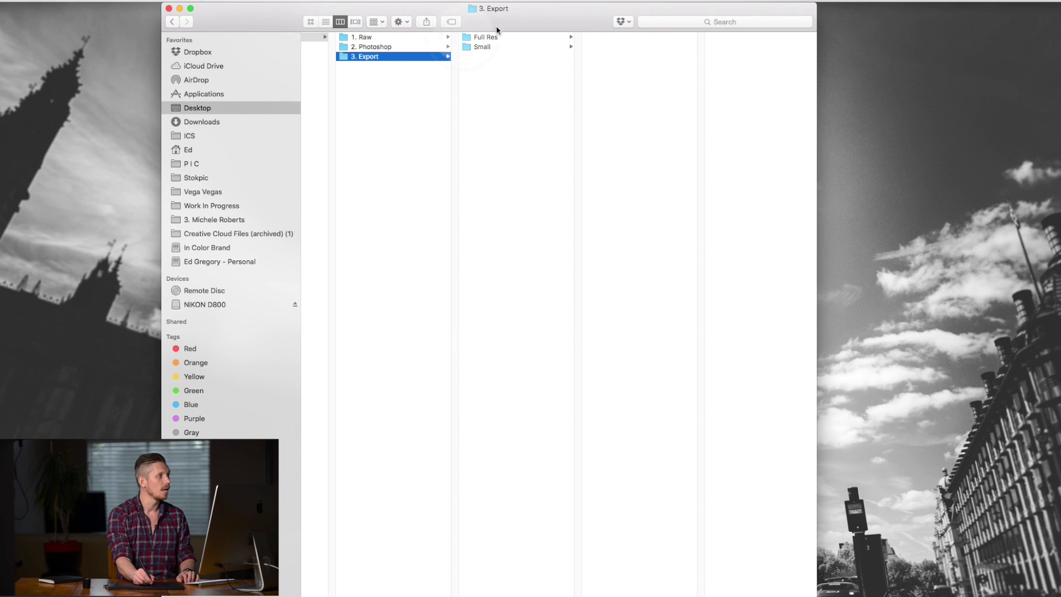
click(489, 47)
key(ctrl+Left)
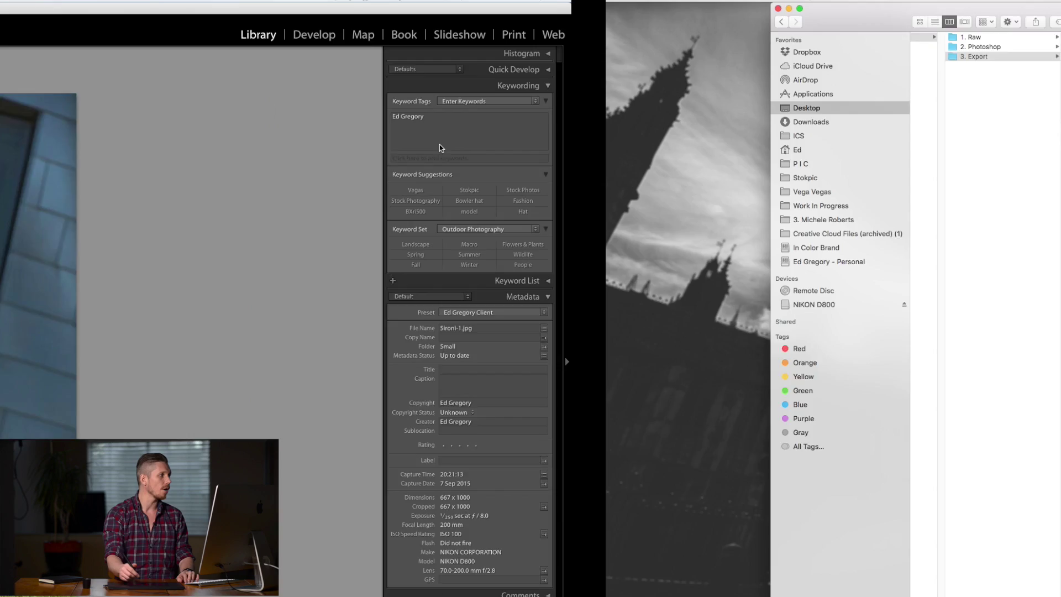
click(440, 144)
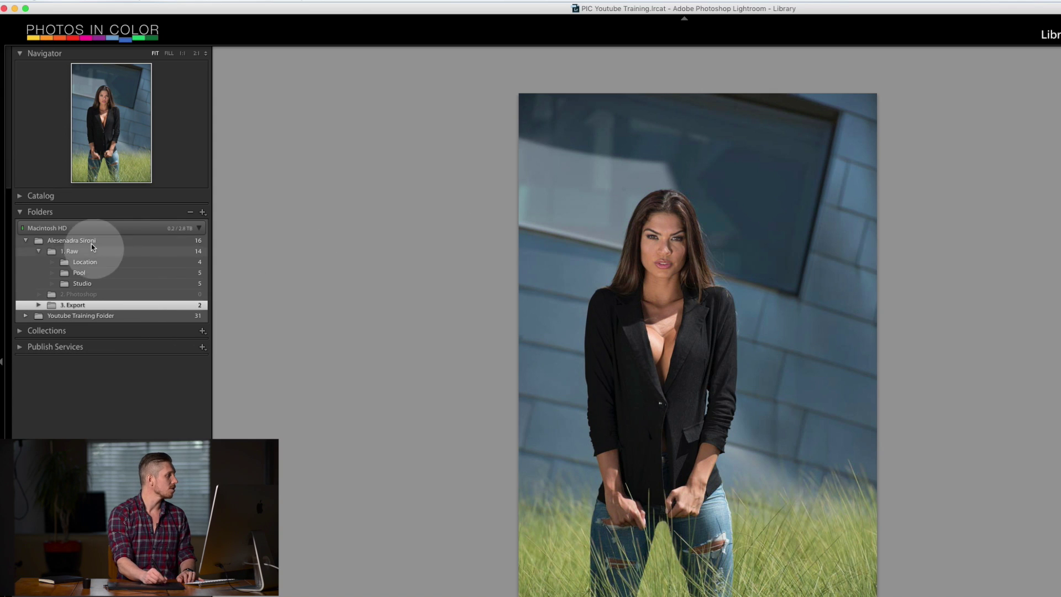
Collapse 1. Raw, expand 3. Export, and select the desert photo in Full Res.
click(39, 253)
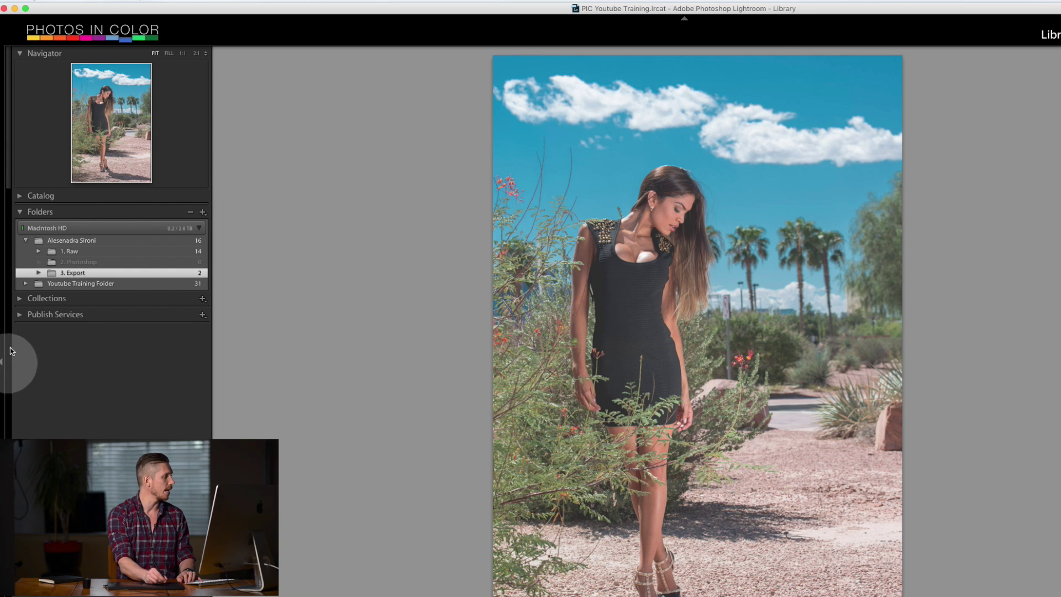
click(38, 273)
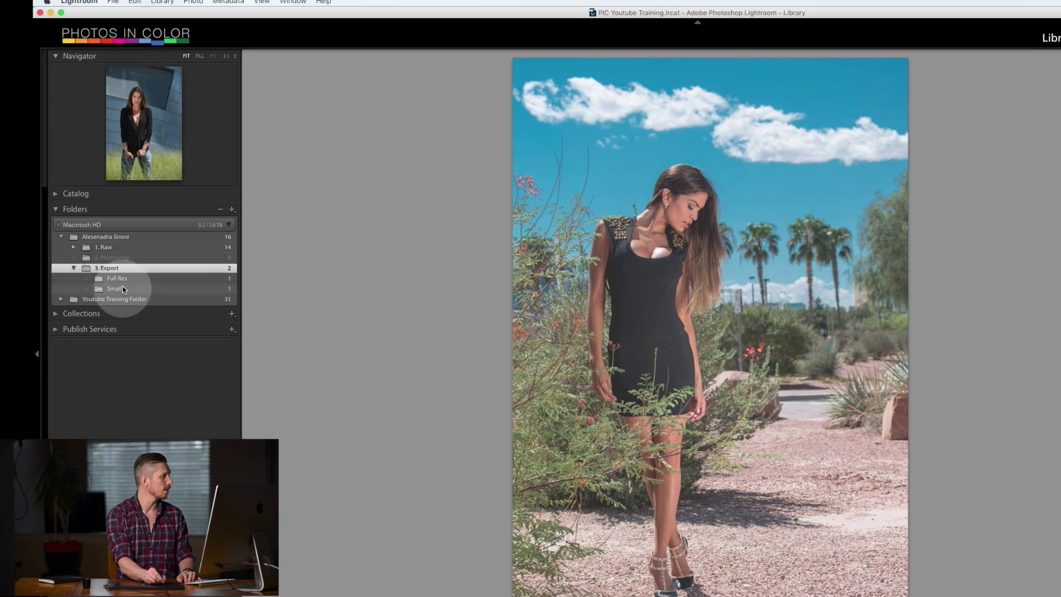
click(115, 278)
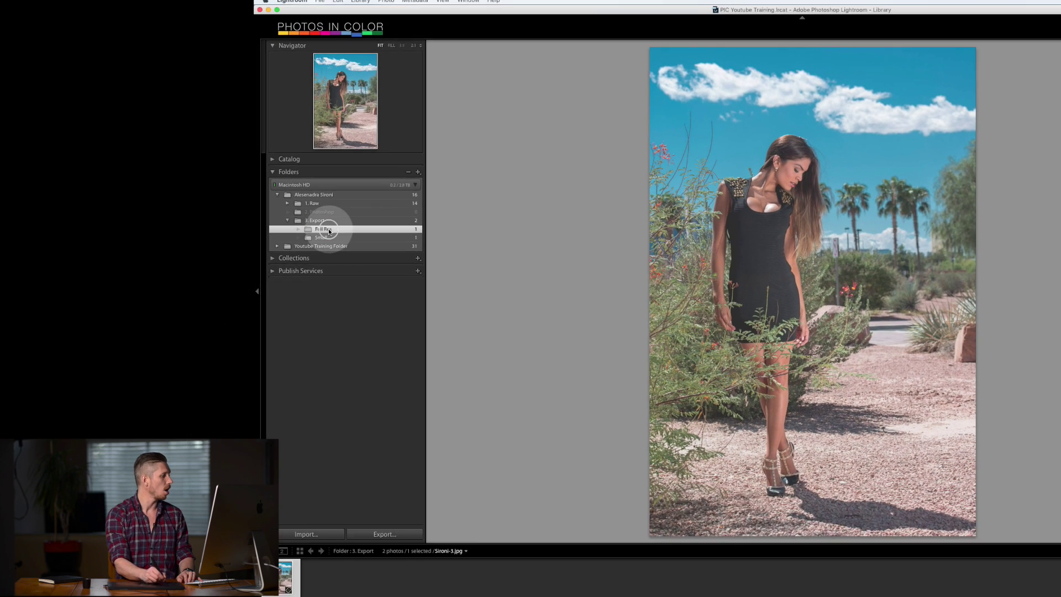
click(297, 572)
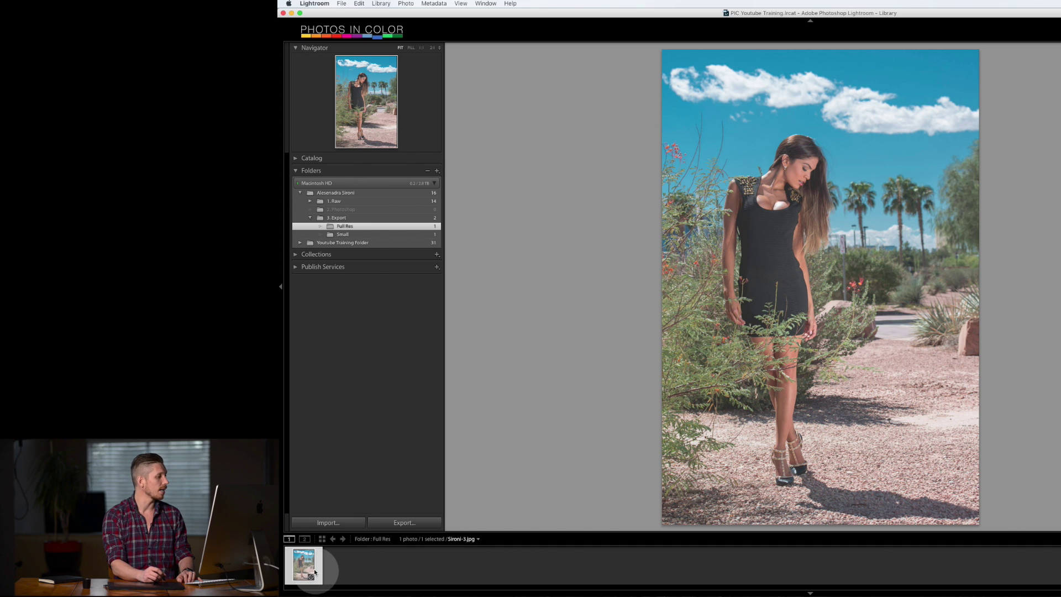
Reveal Sironi-3.jpg in Finder, preview it with Quick Look, then close Finder.
right_click(304, 570)
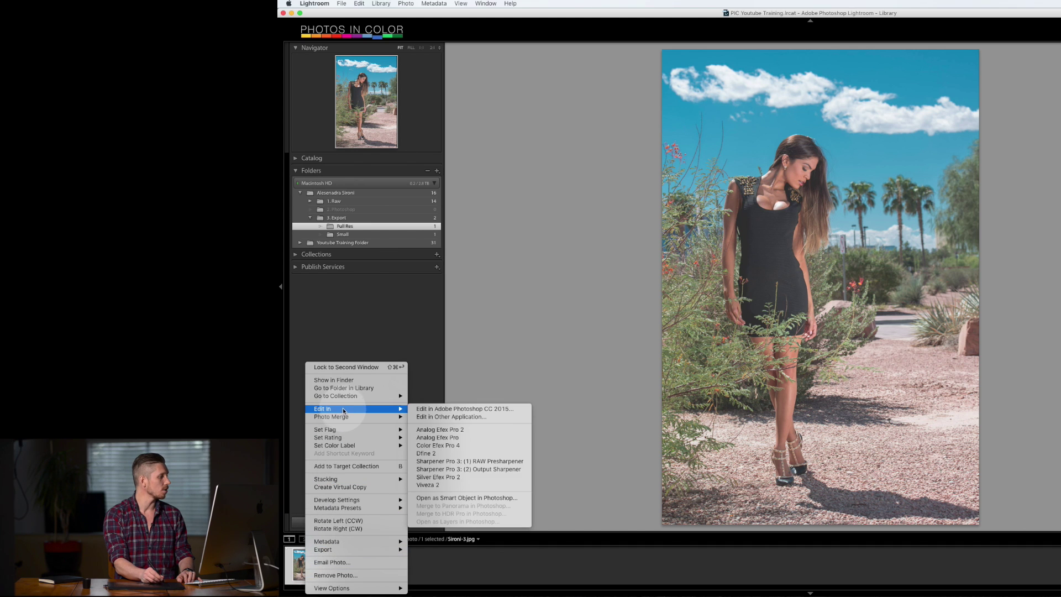
click(345, 380)
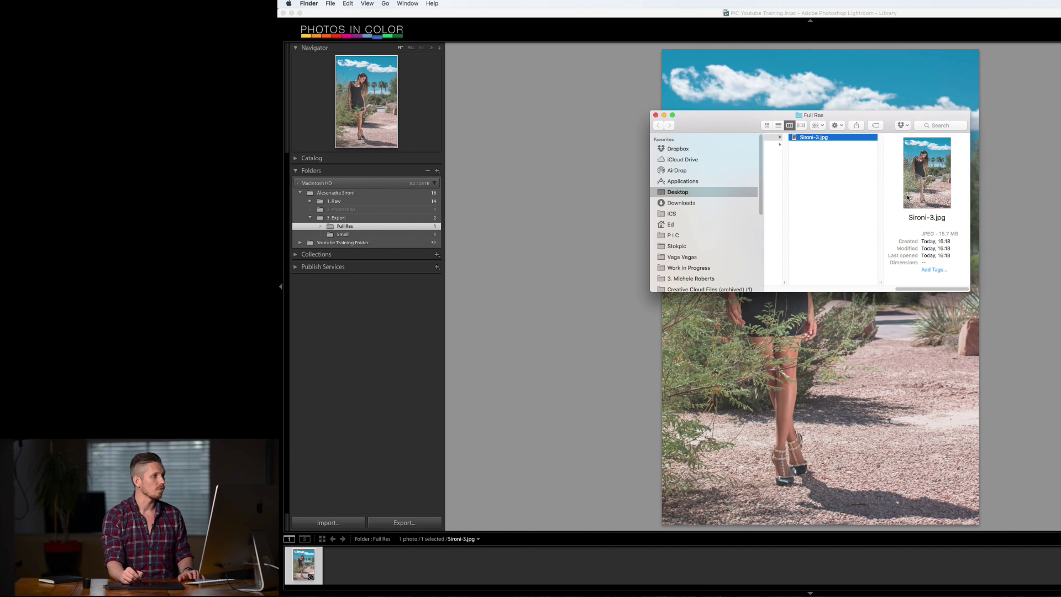
key(space)
key(space)
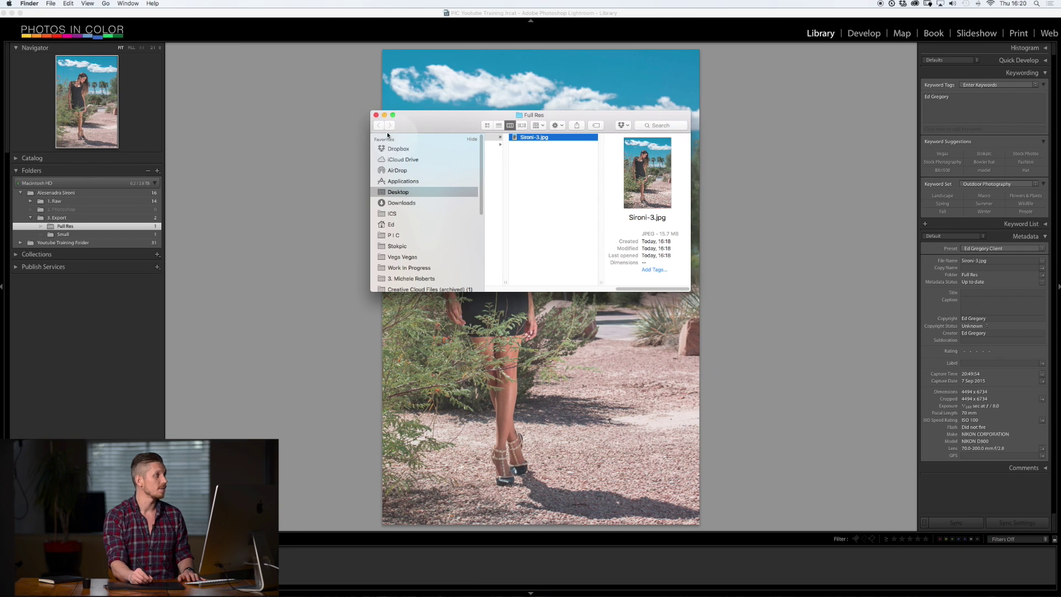
click(656, 115)
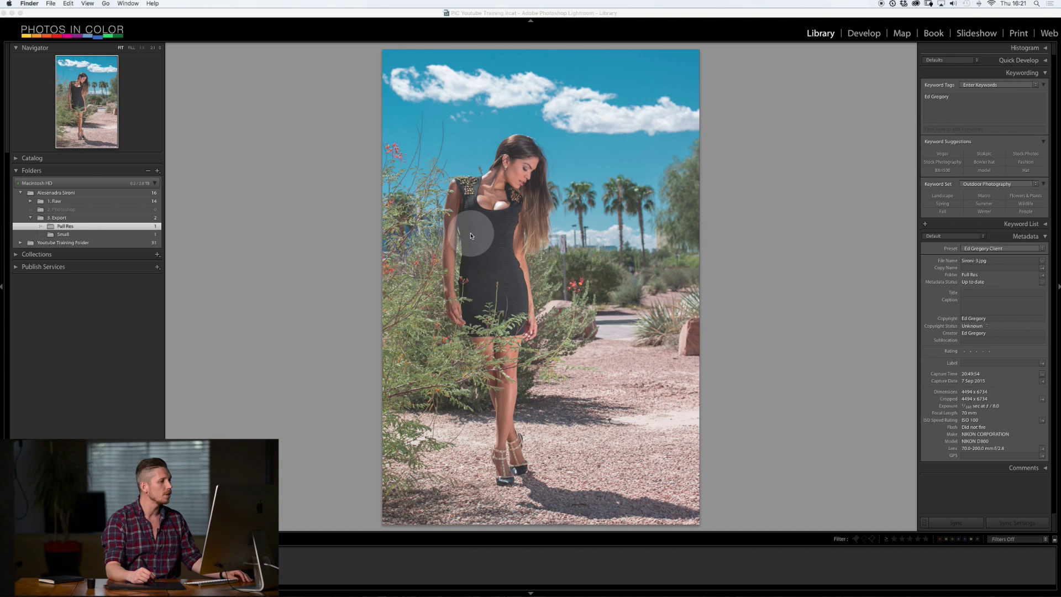
Switch to Grid view, expand 1. Raw, and filter to the Pool subfolder's photos.
click(471, 236)
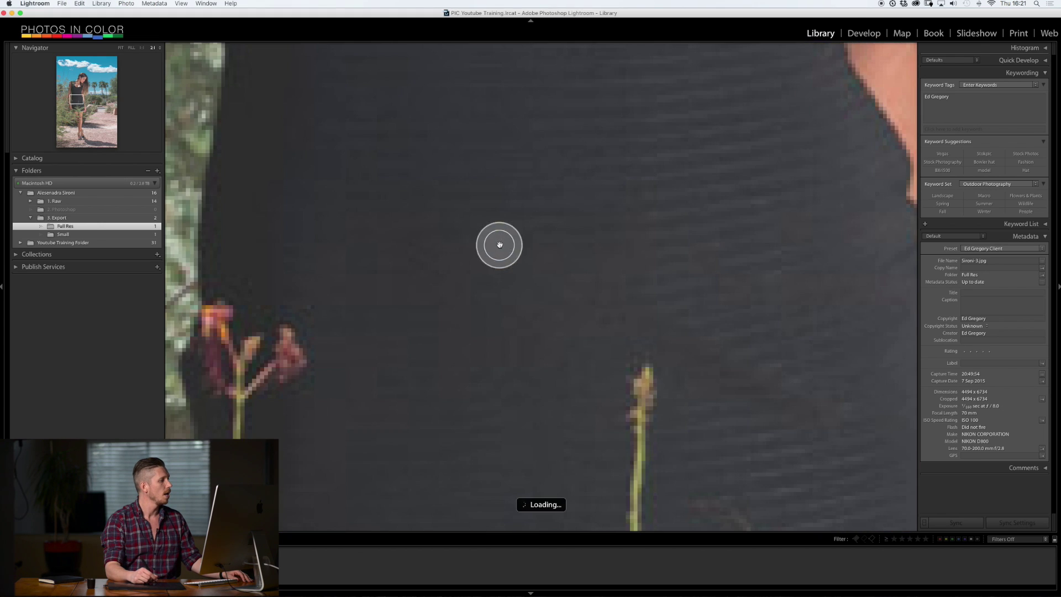
right_click(498, 243)
key(g)
click(56, 201)
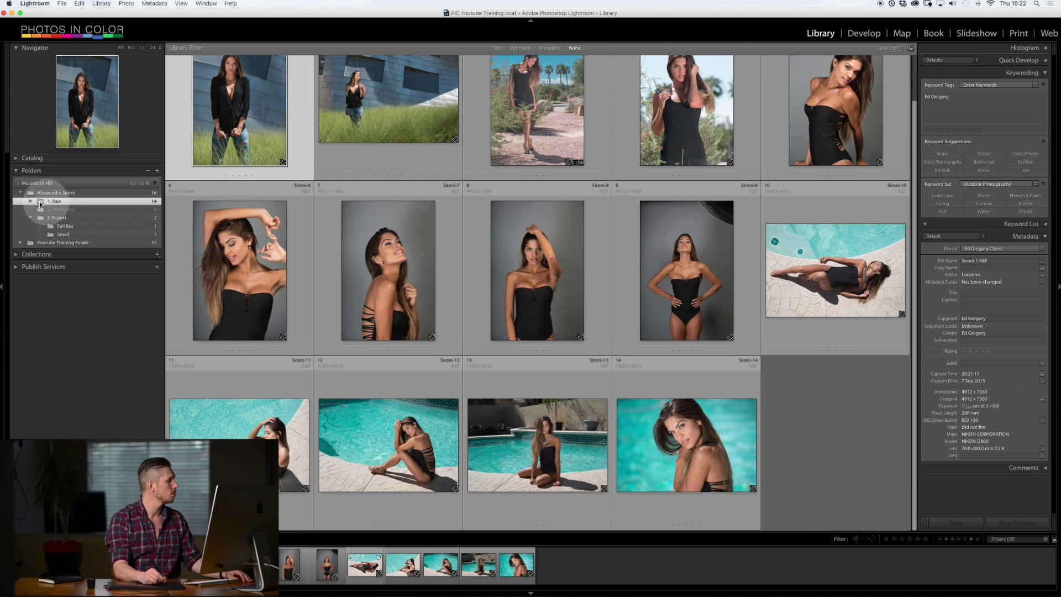
click(30, 202)
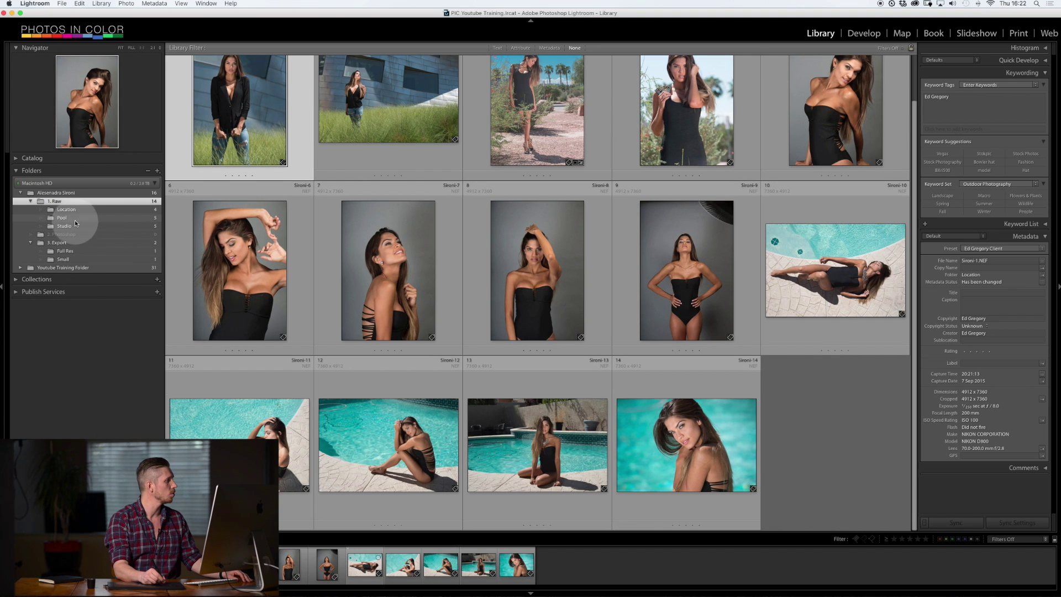
click(72, 218)
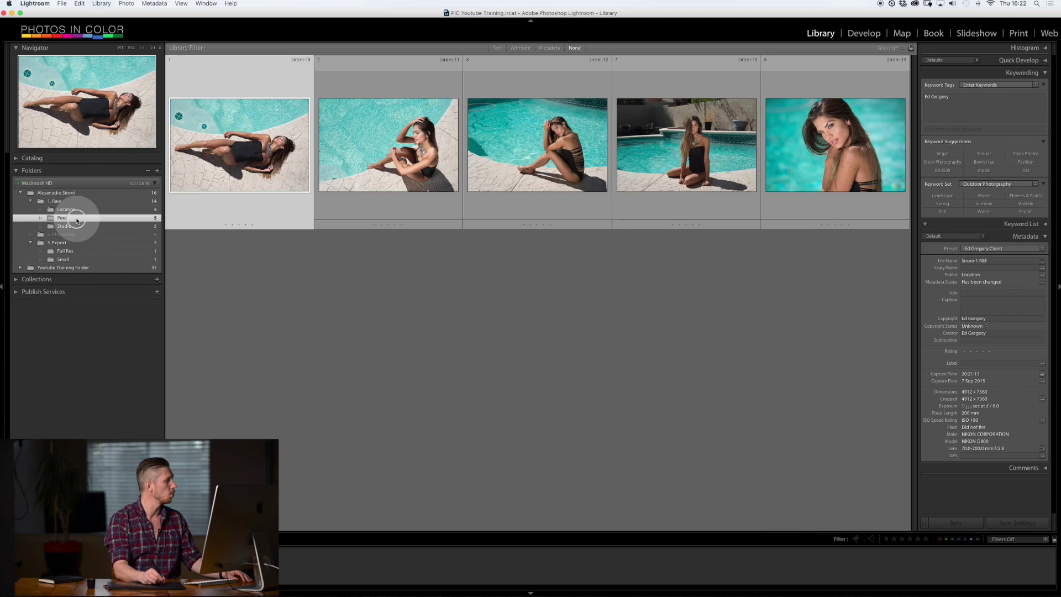
Open Sironi-11.NEF in loupe and check the face and cheek at 2:1 before returning to Fit.
double_click(387, 150)
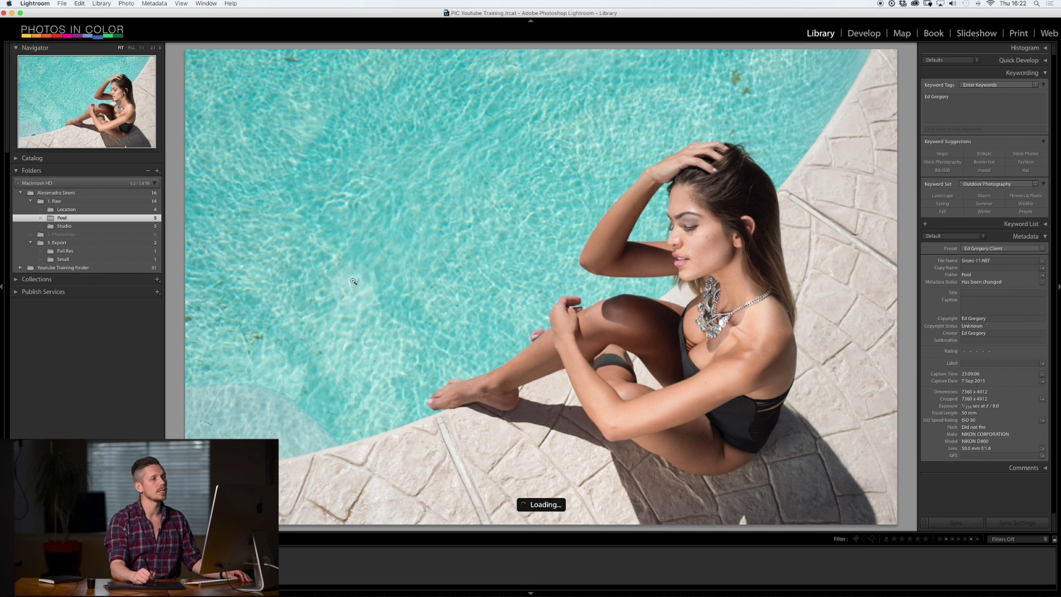
click(716, 239)
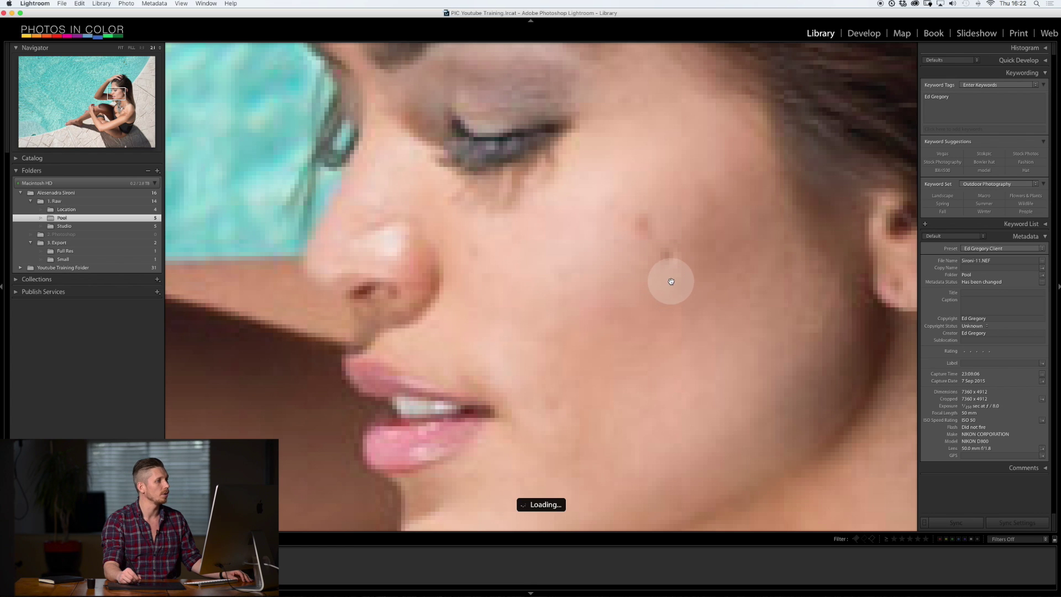
click(671, 272)
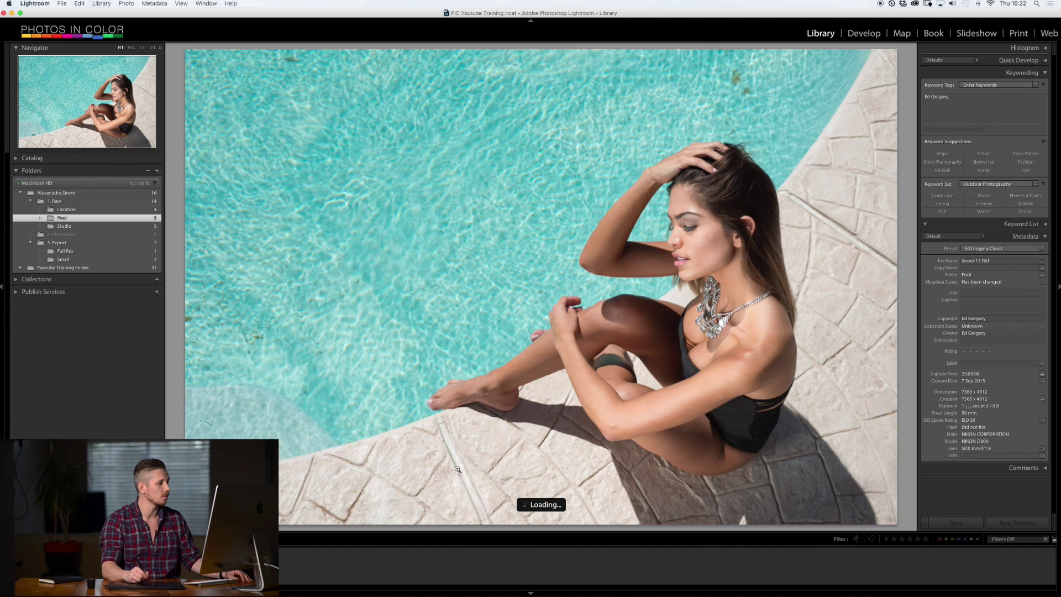
click(709, 249)
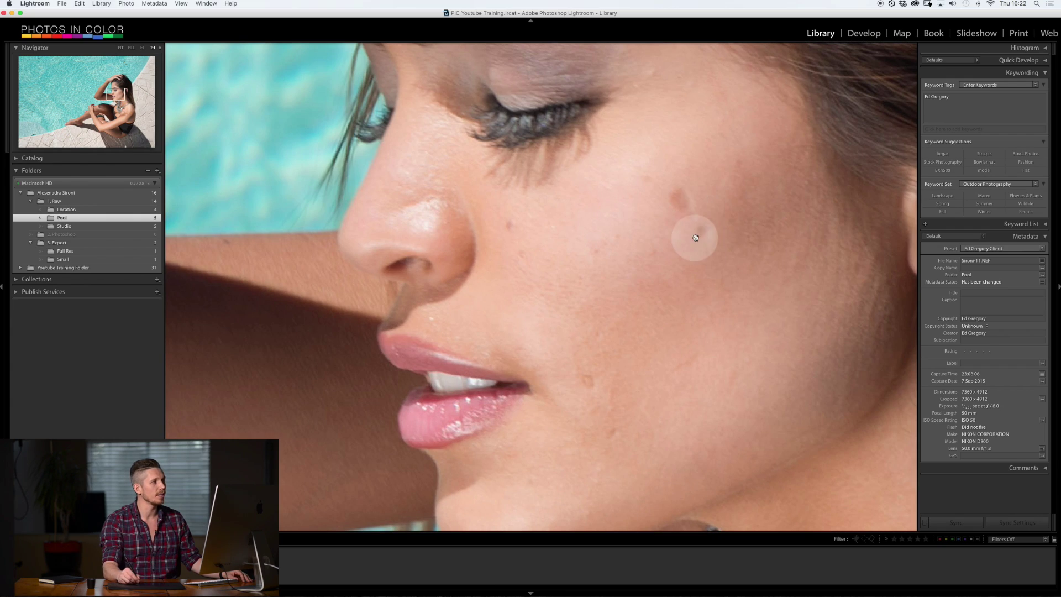
click(697, 247)
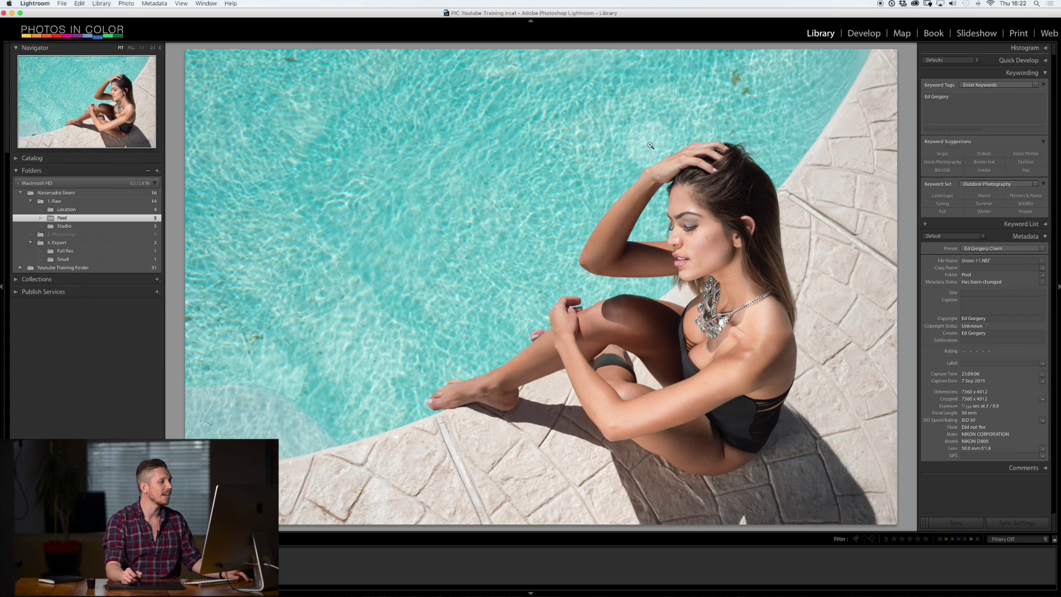
Send Sironi-11.NEF to Adobe Photoshop CC 2015 for editing via Edit In.
right_click(191, 365)
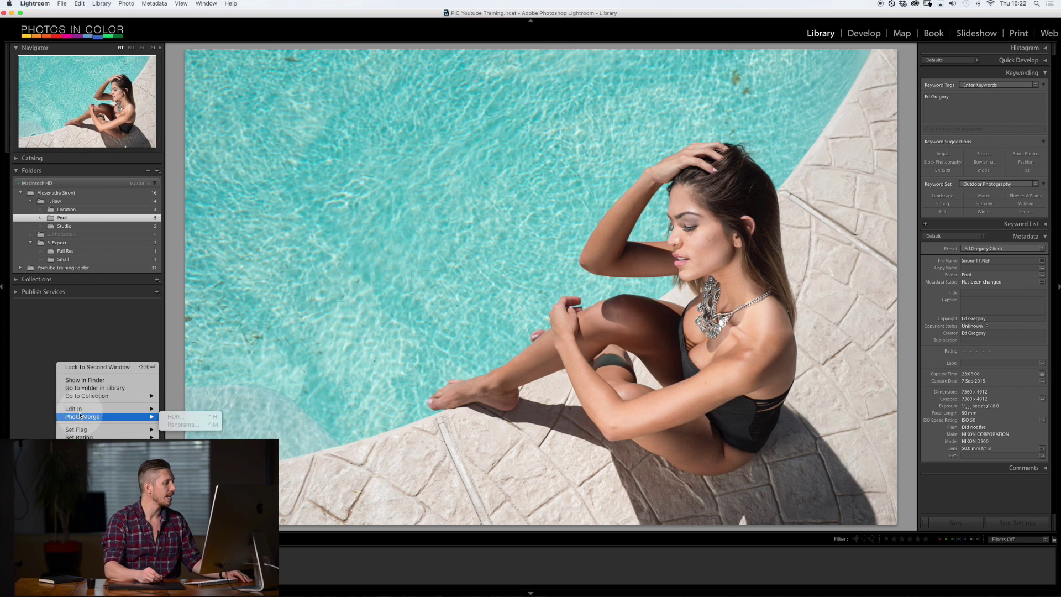
mouse_move(83, 410)
click(203, 410)
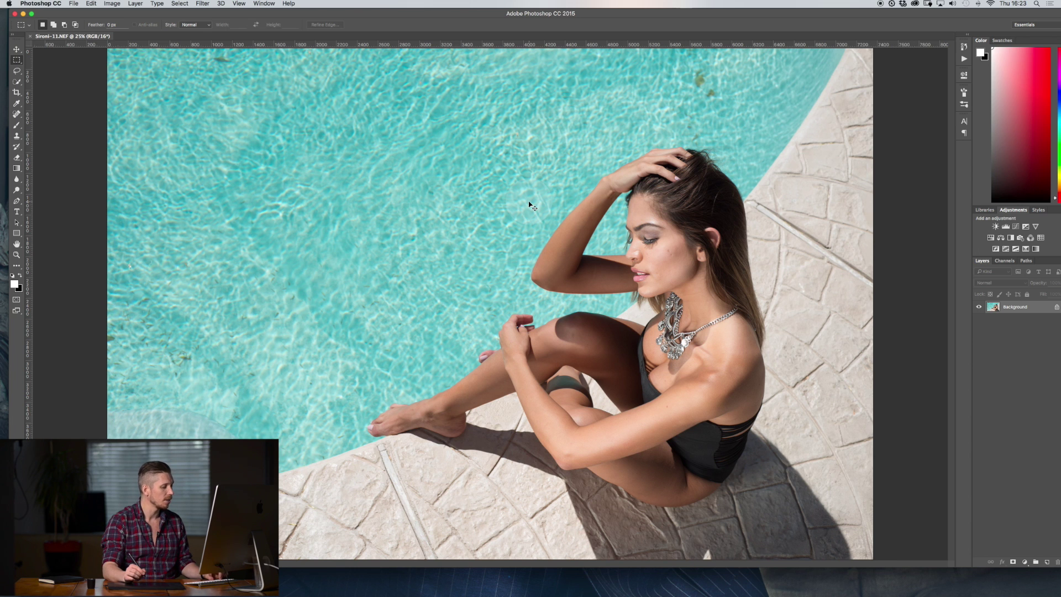
Save the photo as Sironi-11.tif in the 3. Export folder with no TIFF compression.
key(super+shift+s)
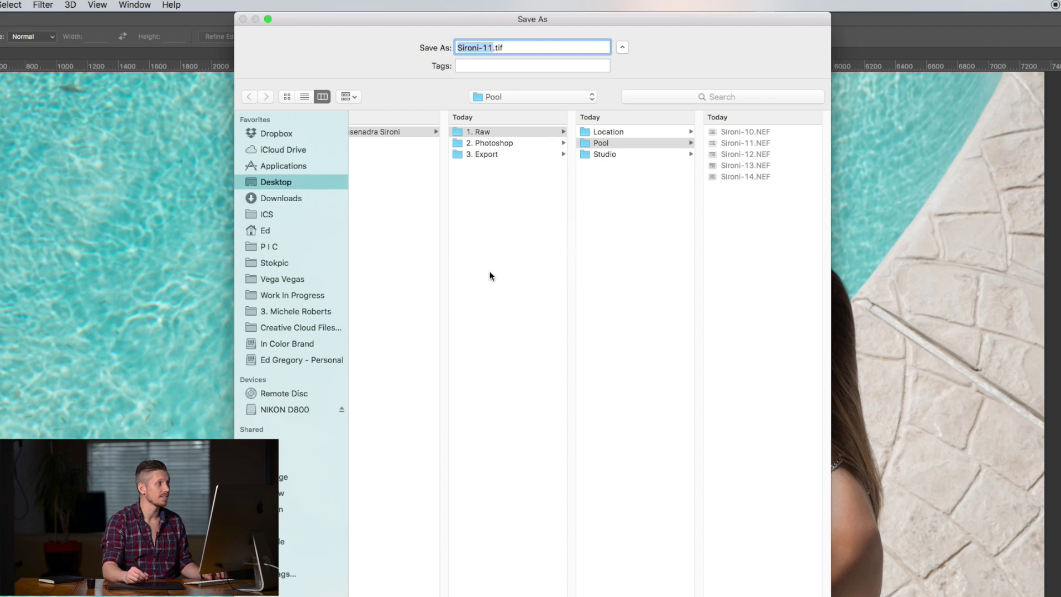
click(492, 153)
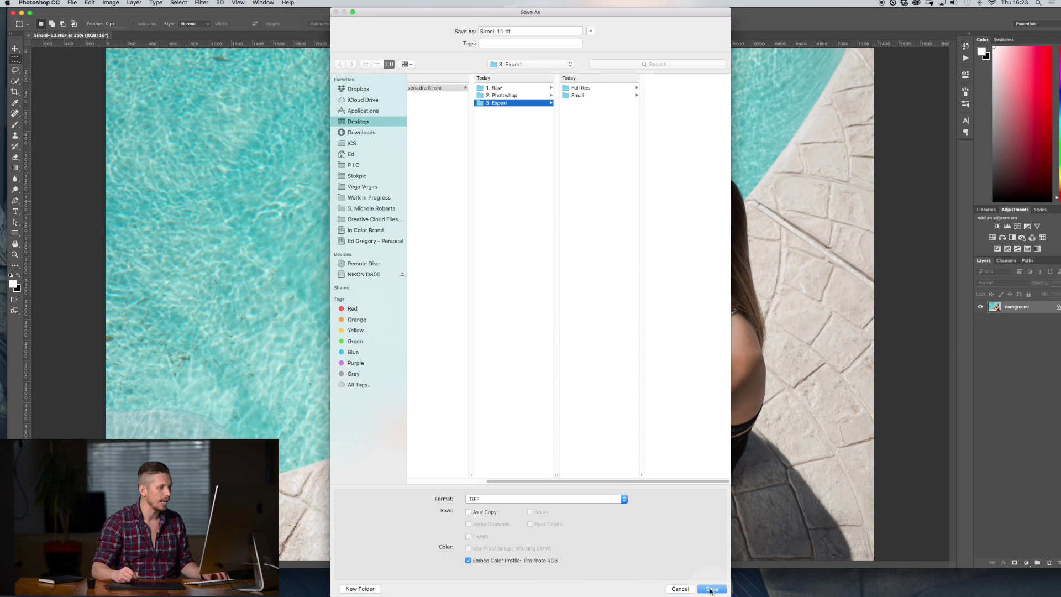
click(712, 589)
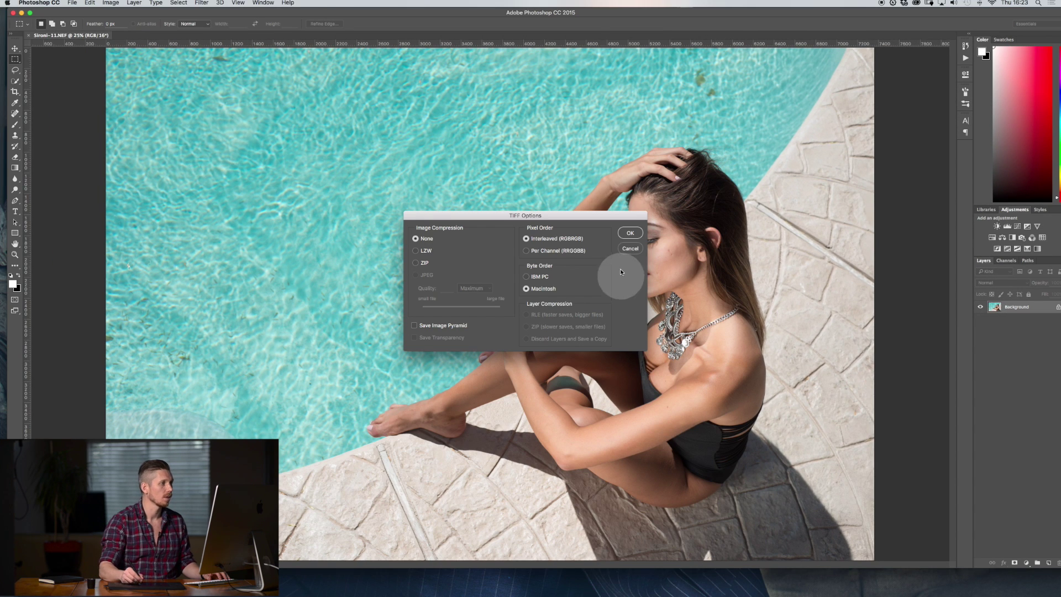
click(629, 234)
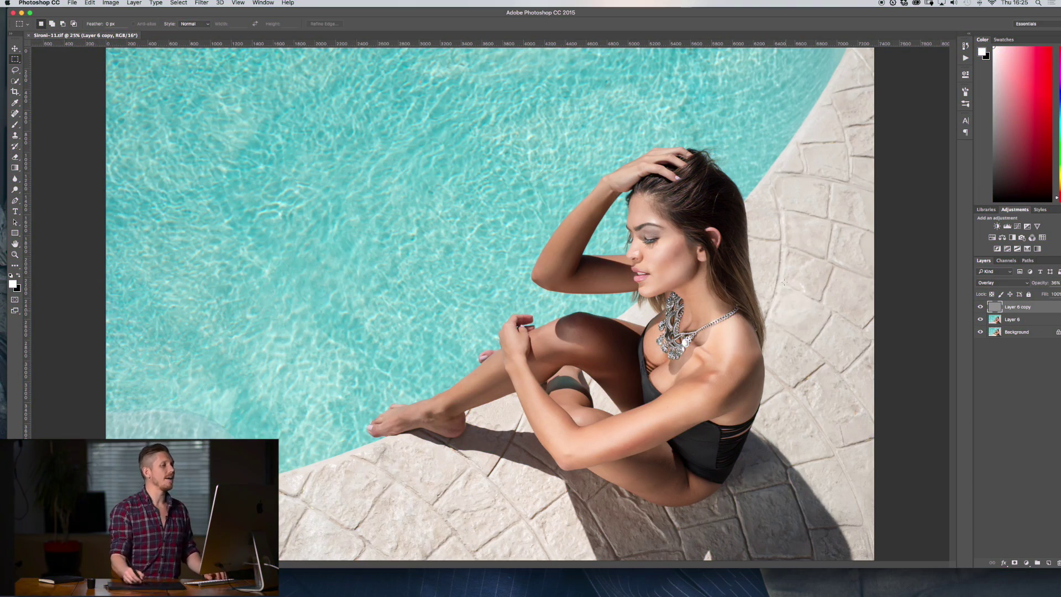
Toggle Layer 6 and its copy to compare before/after, ending all visible, then inspect at 50%.
alt+click(982, 332)
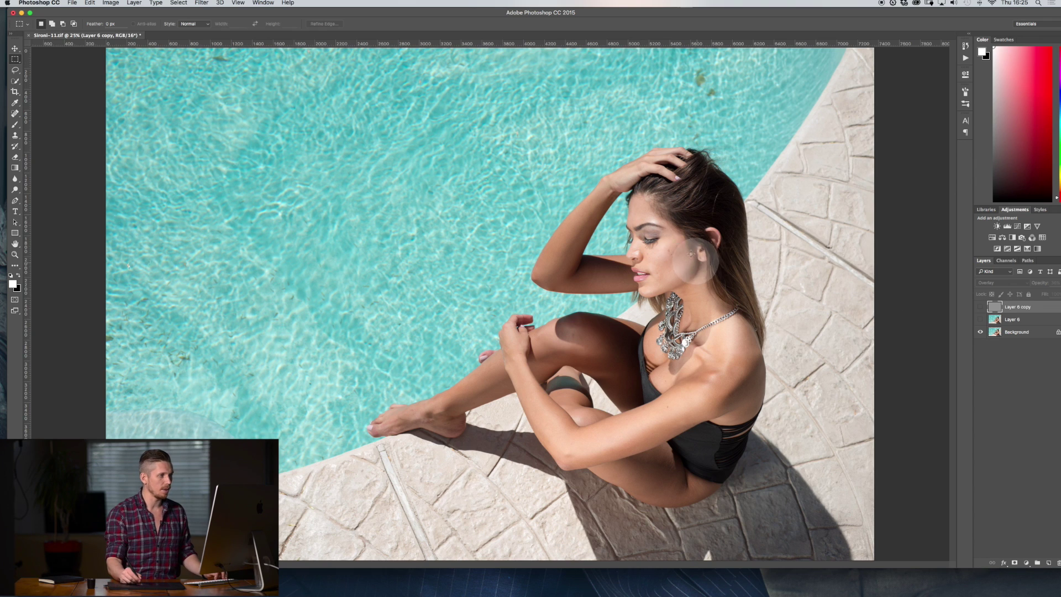
alt+click(981, 332)
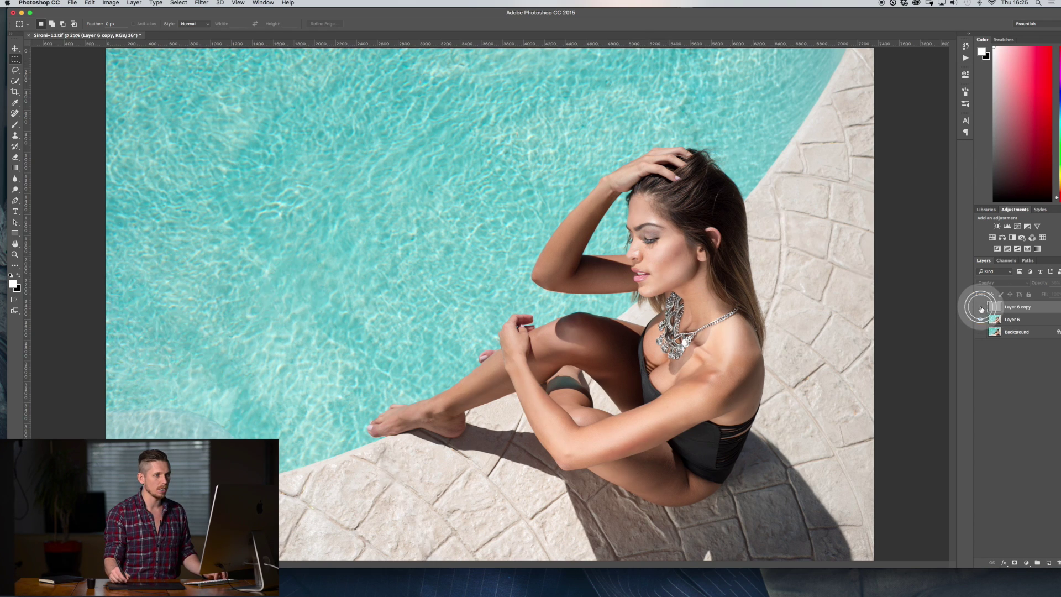
alt+click(981, 307)
drag(982, 321, 981, 333)
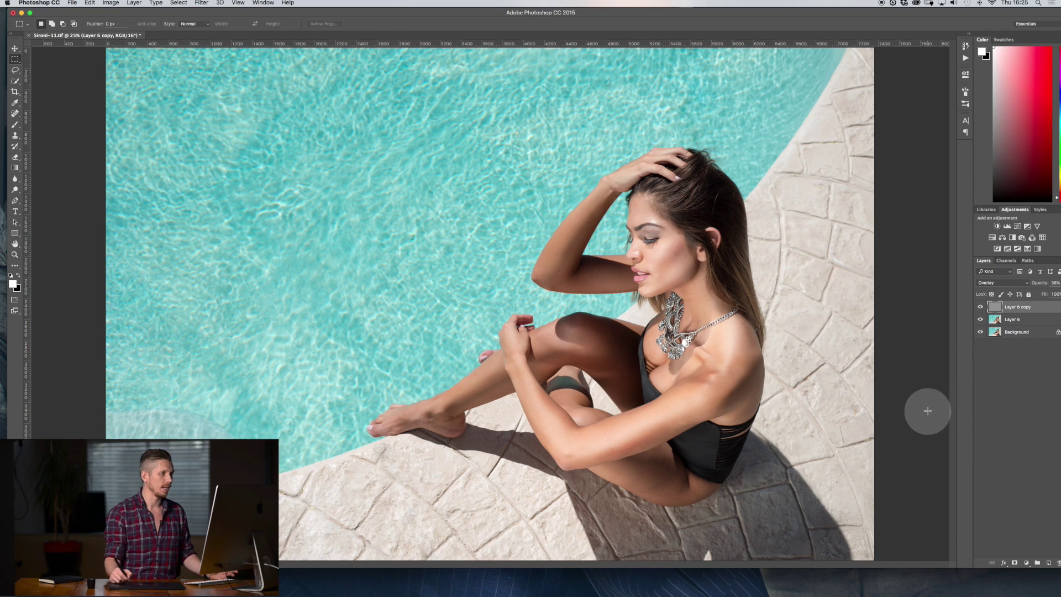
key(super+equal)
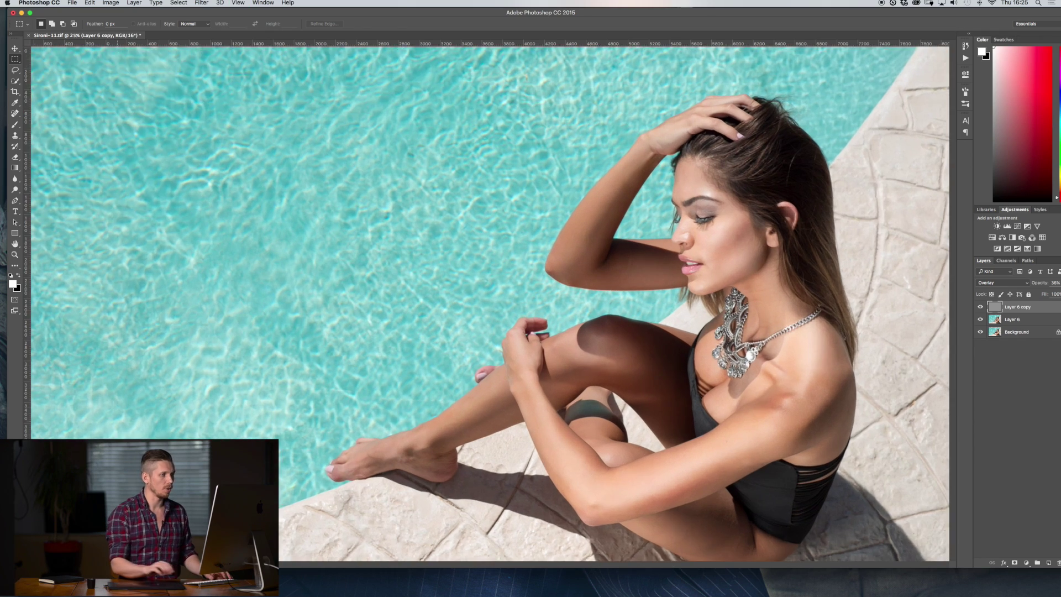
scroll(658, 400, up, 2)
scroll(659, 401, right, 10)
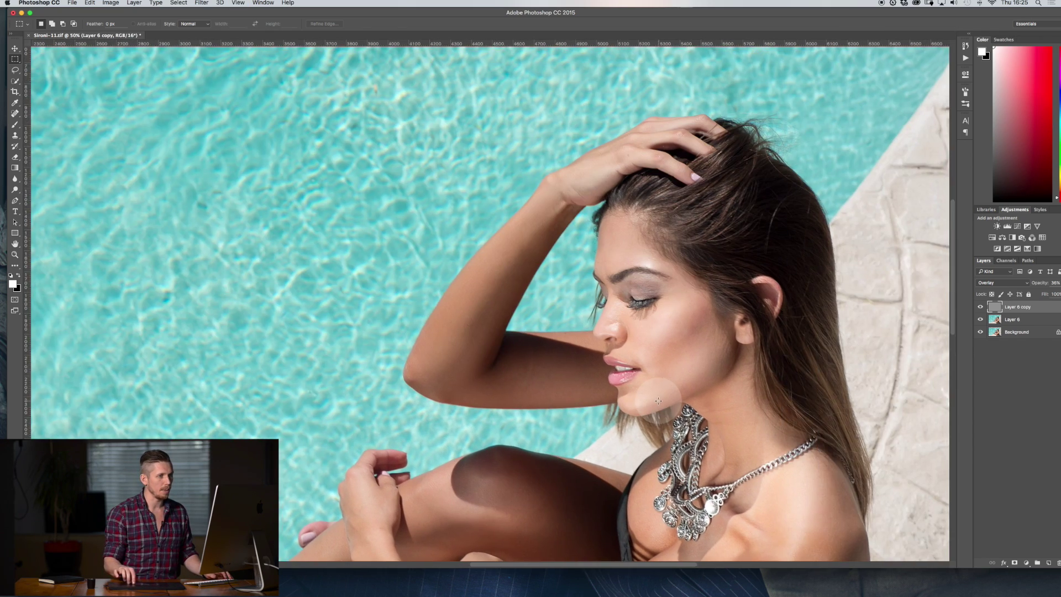
scroll(659, 400, left, 4)
scroll(658, 400, down, 1)
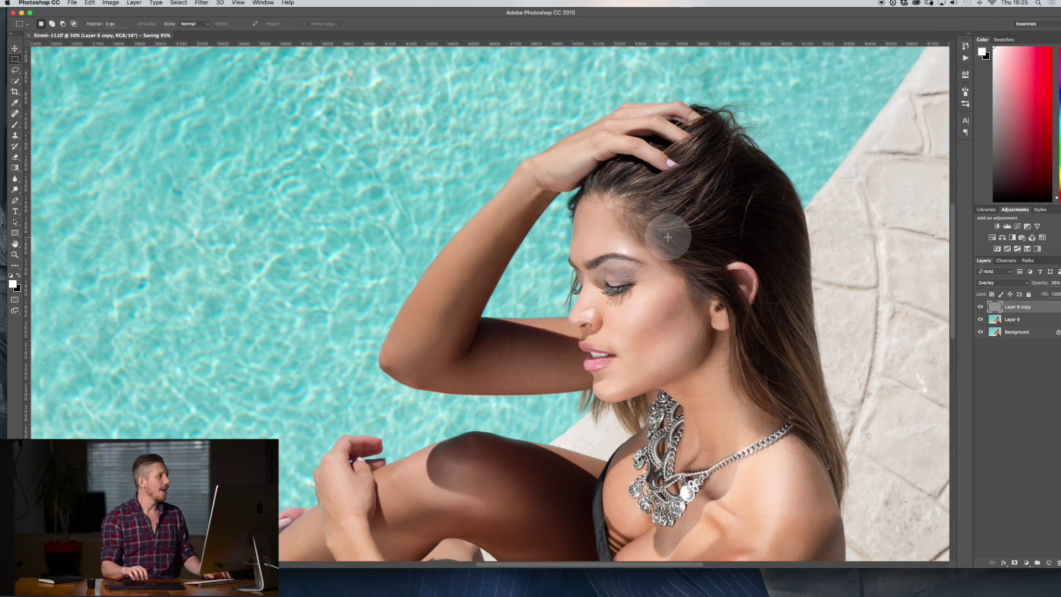
Back in Lightroom, step through the Pool photos and return to Sironi-11.
key(super+Tab)
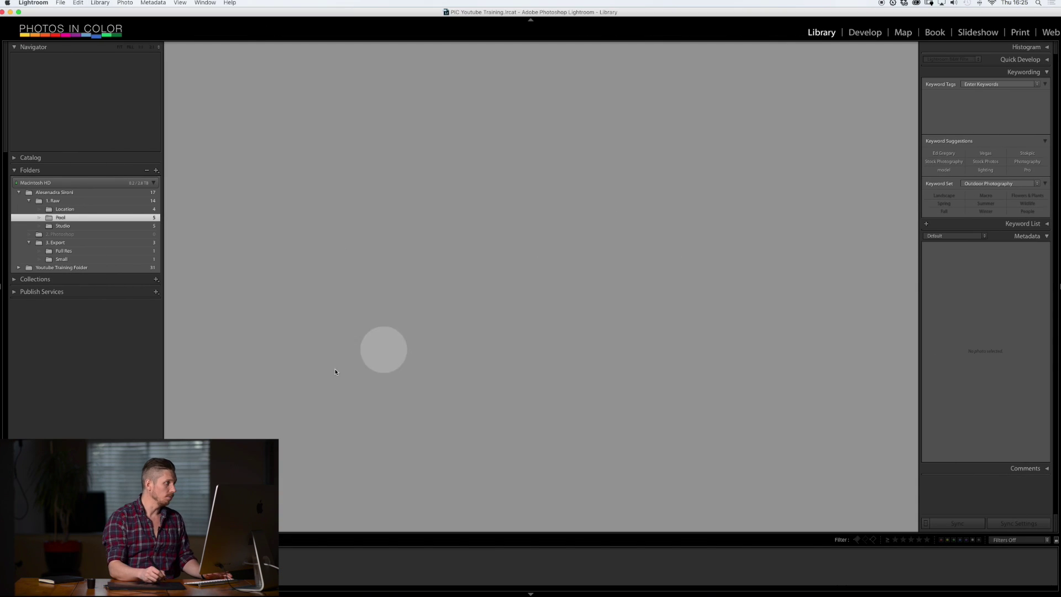
key(Right)
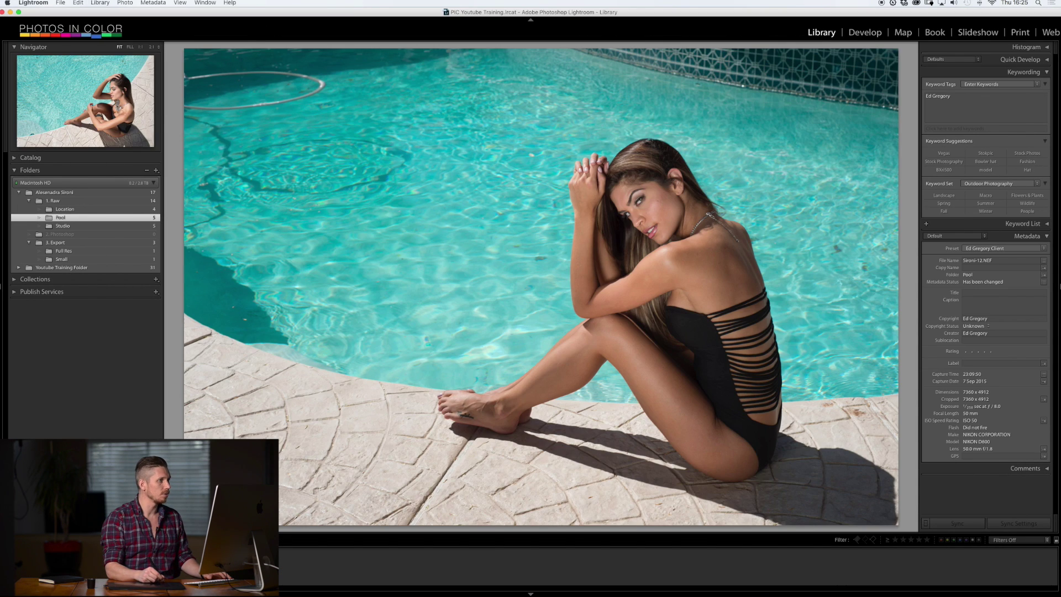
key(Right)
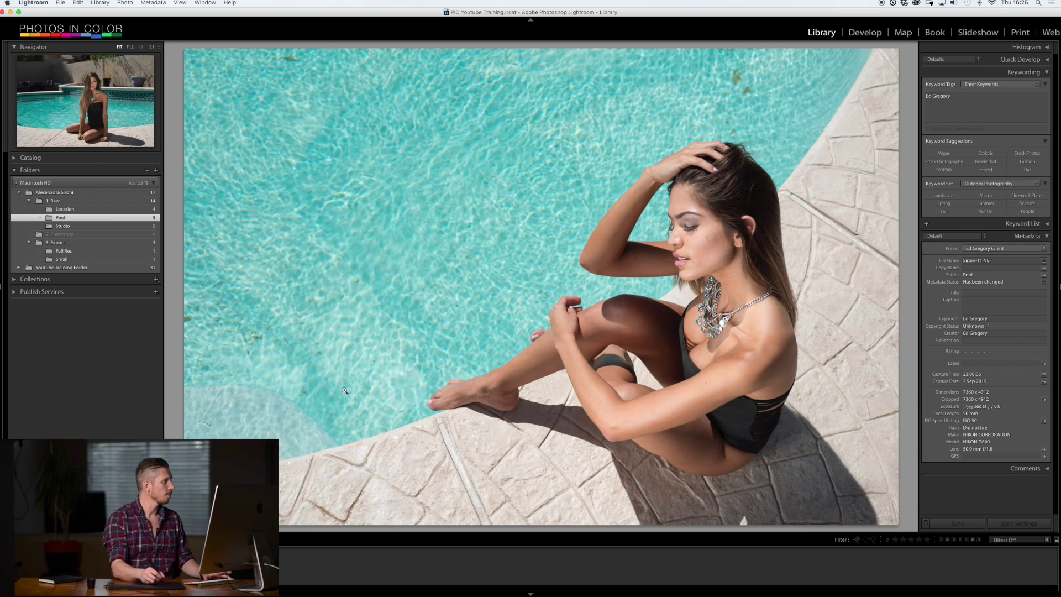
Synchronize the 2. Photoshop folder, import the new Sironi-11.tif, and show the whole shoot.
click(78, 234)
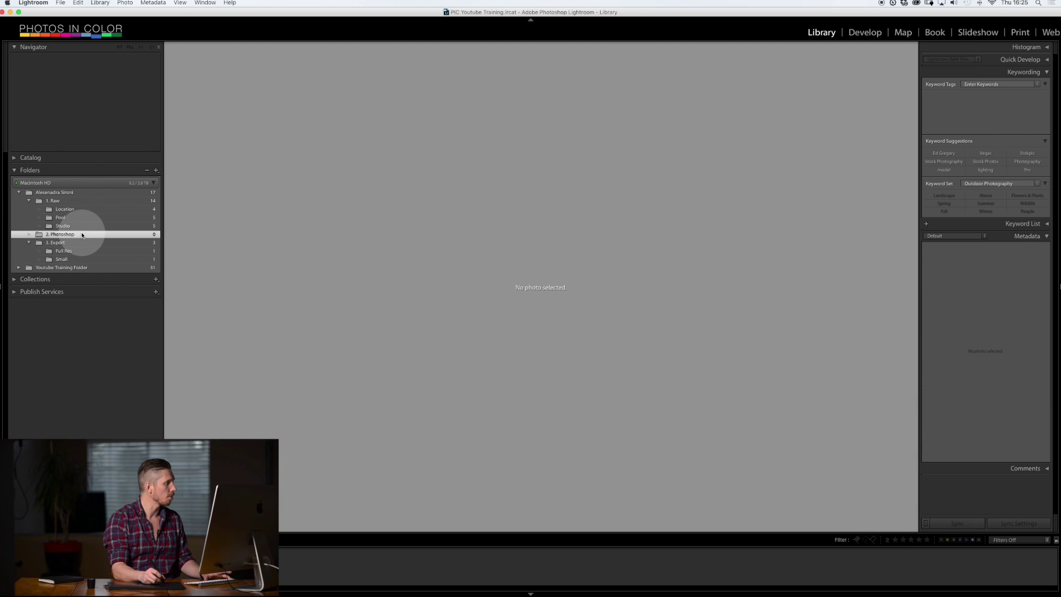
right_click(83, 234)
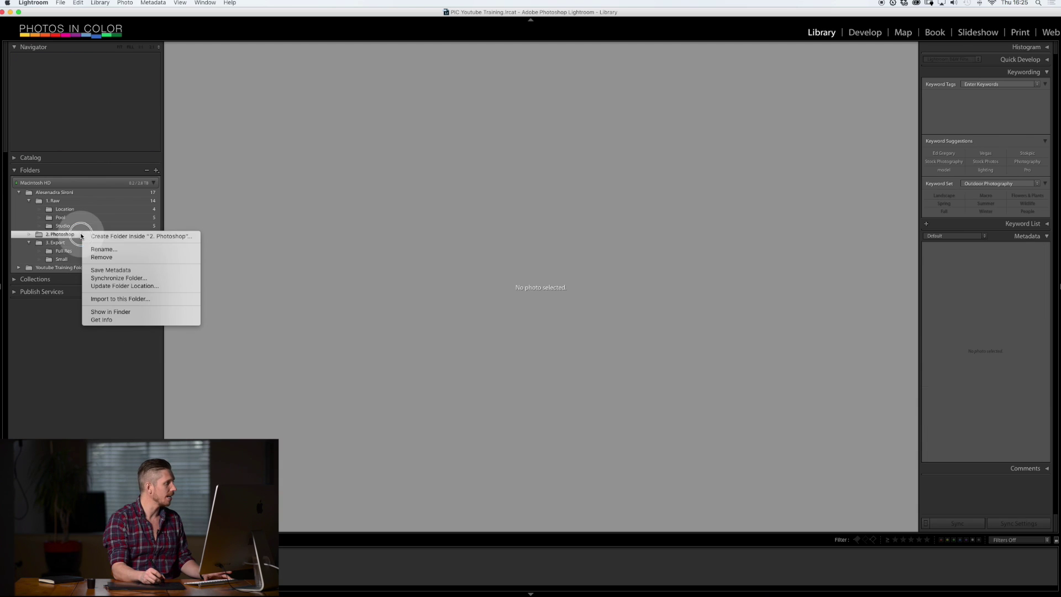
click(128, 278)
click(600, 229)
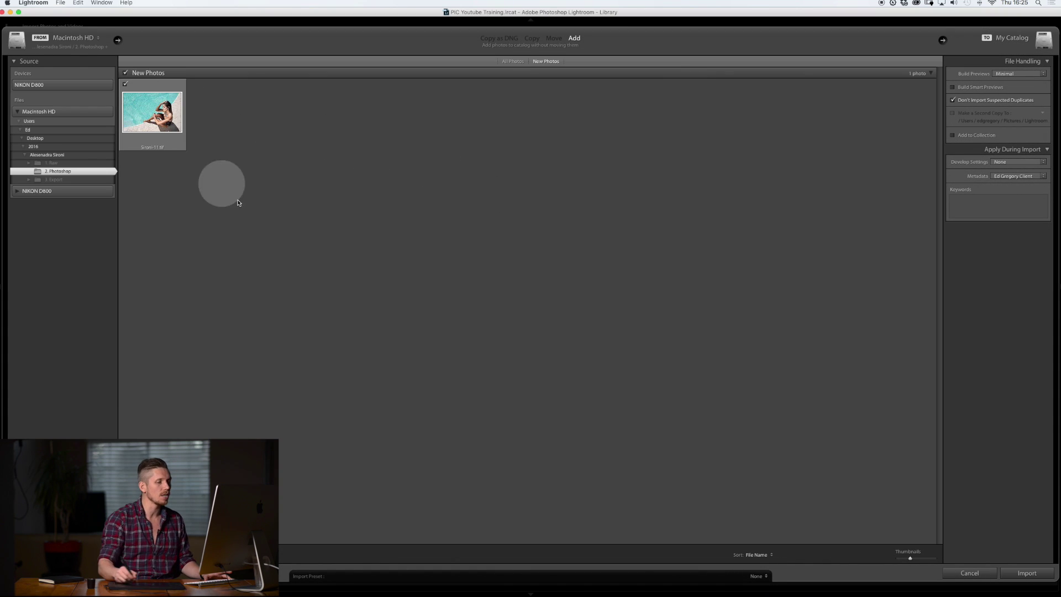
click(1037, 573)
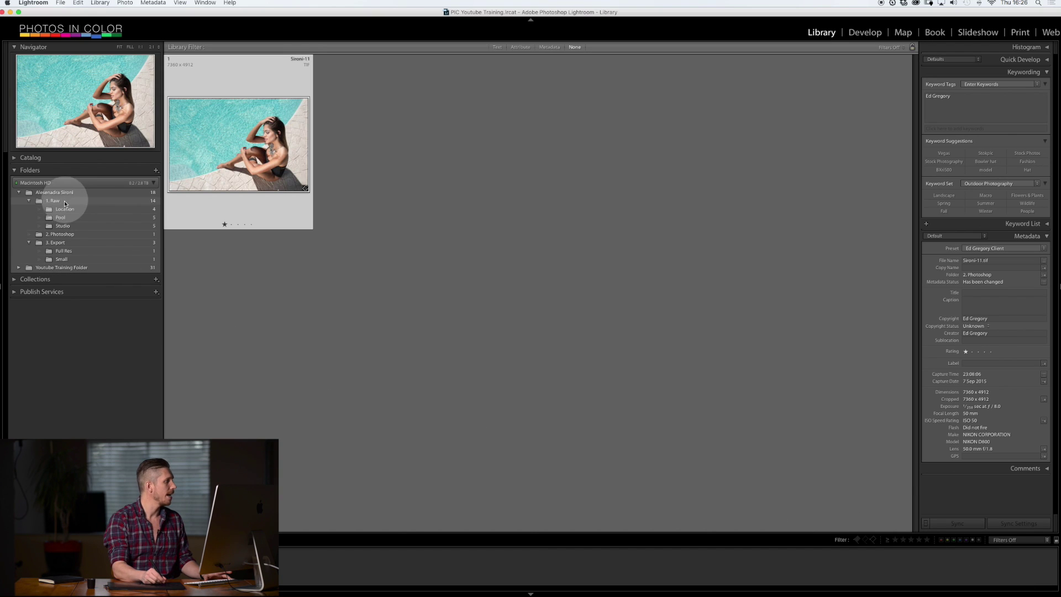
click(61, 192)
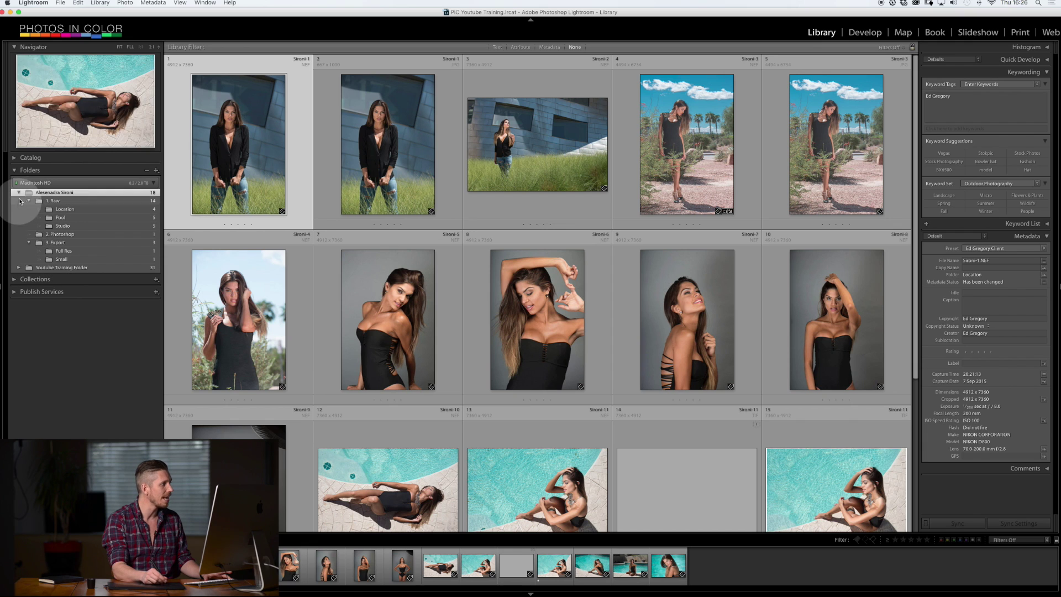
Open the Sironi-11 pool photo in loupe, switch to its TIFF, and select the 2. Photoshop folder.
click(22, 196)
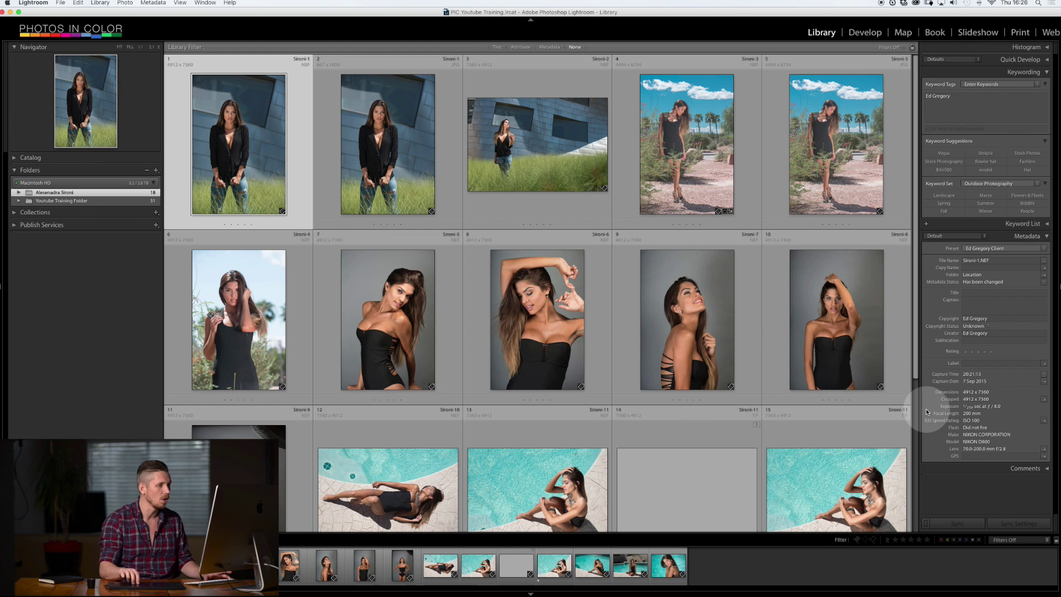
click(525, 448)
double_click(542, 453)
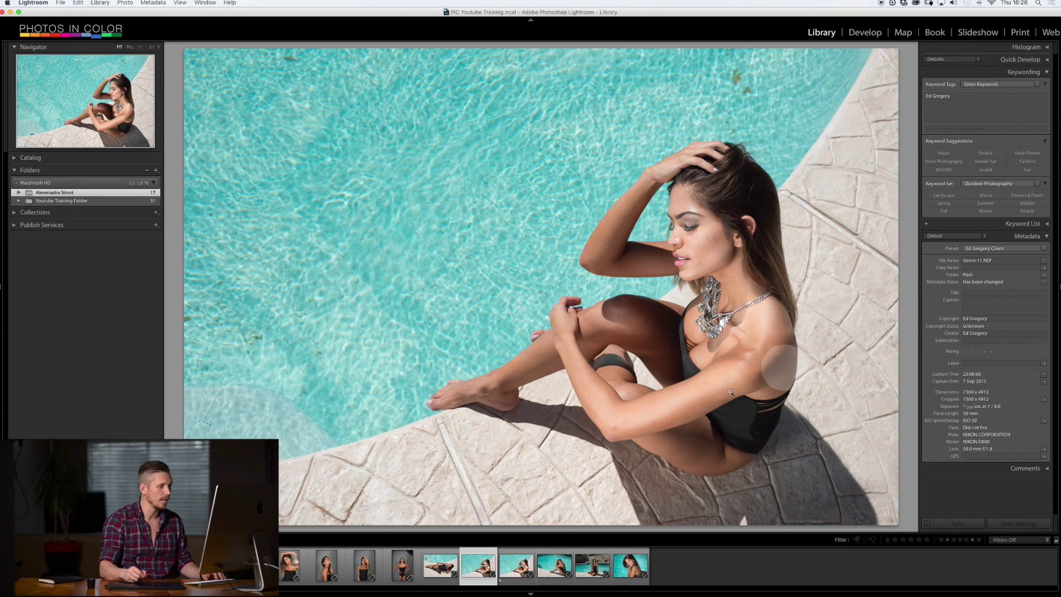
click(502, 573)
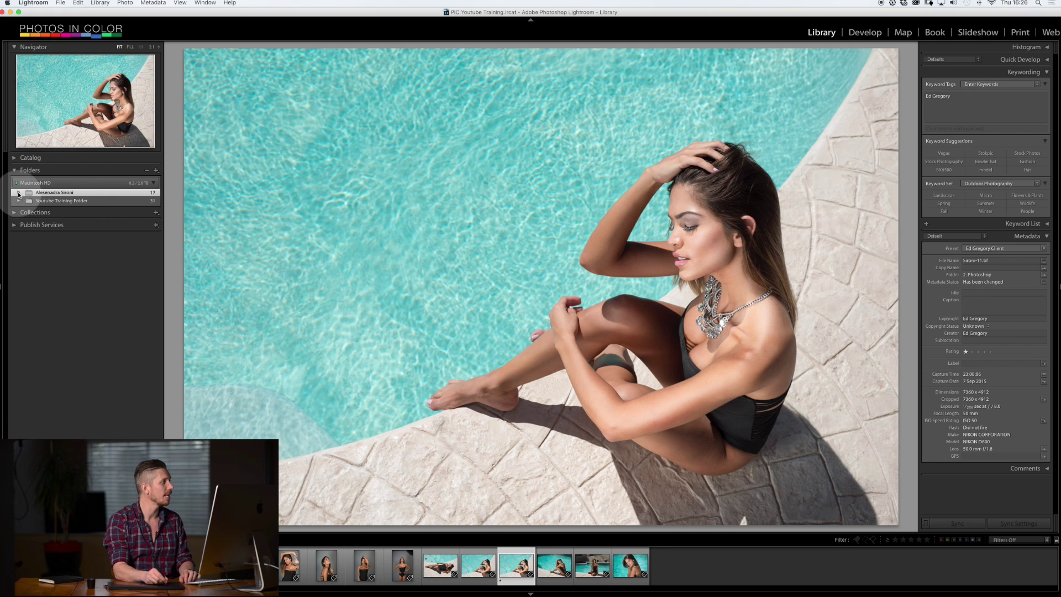
click(18, 193)
click(51, 234)
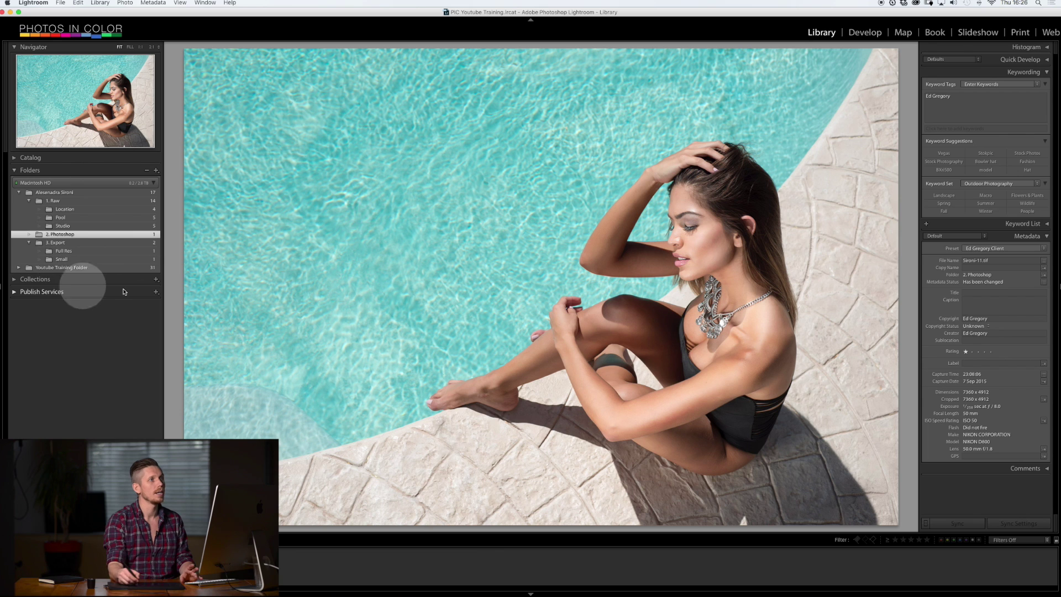
In Develop, apply the saved pool preset to the TIFF and lower its exposure.
click(866, 32)
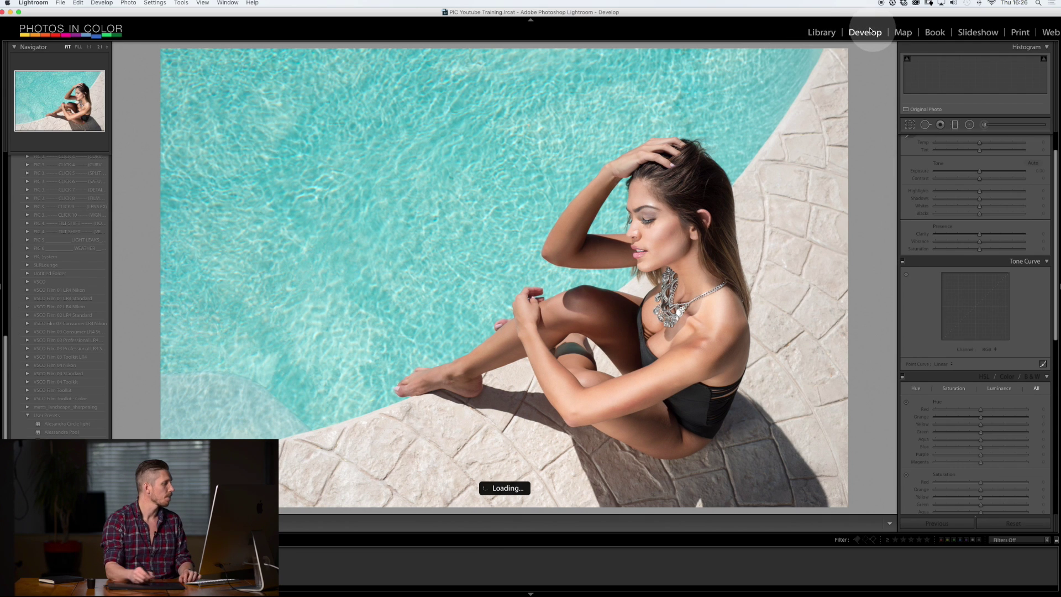
click(75, 433)
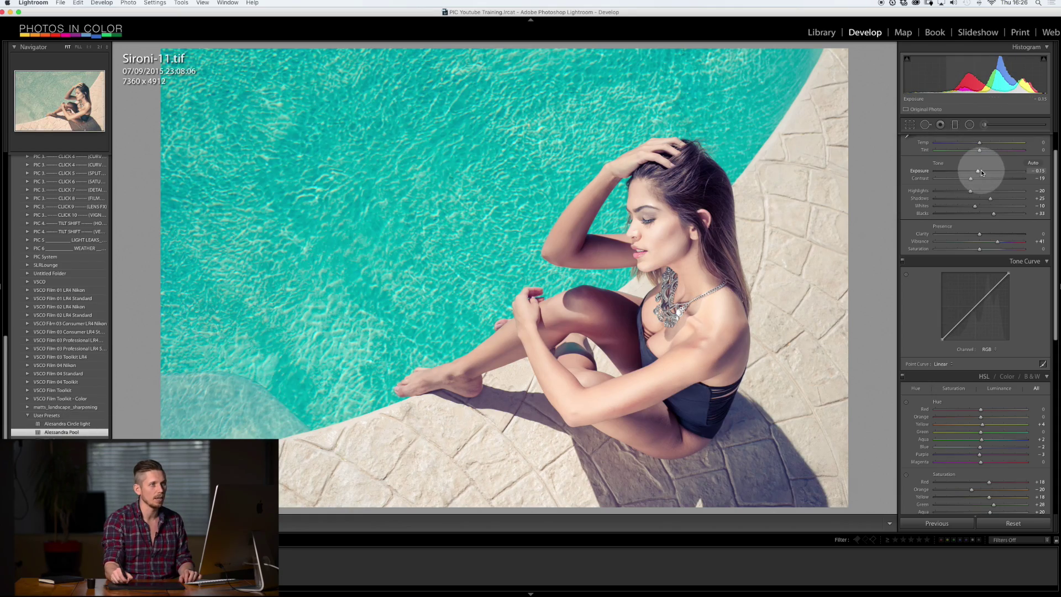
drag(979, 172, 979, 173)
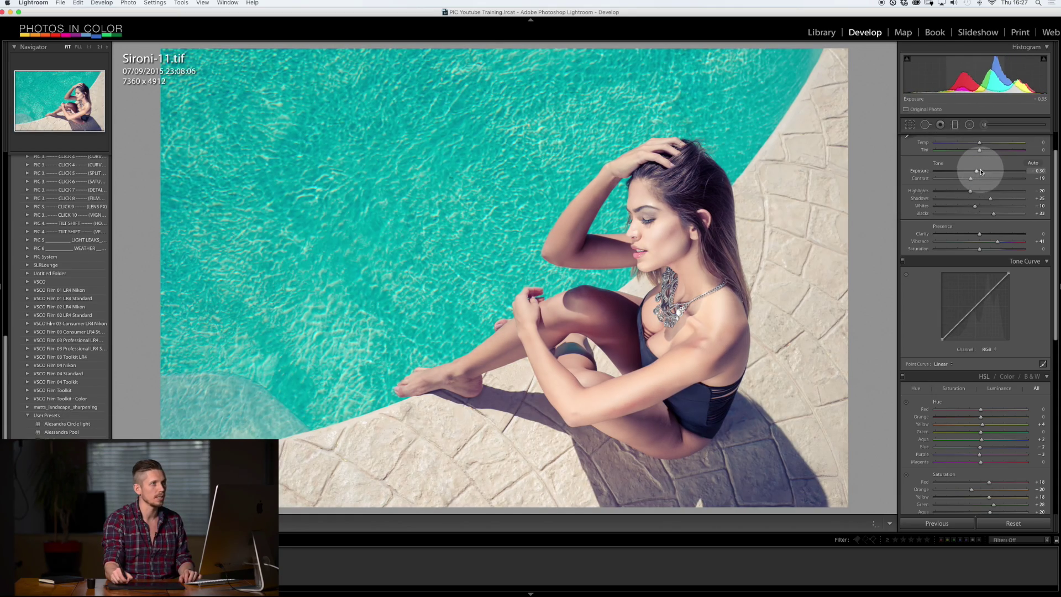
click(818, 34)
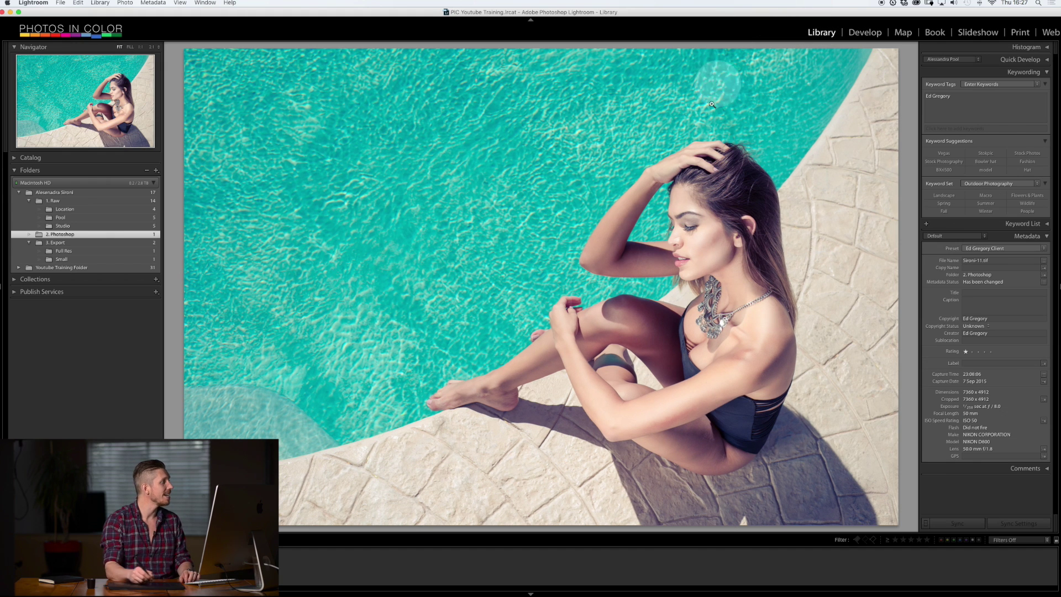
Across the whole shoot, compare the raw Sironi-11.NEF with the retouched TIFF, ending on the TIFF.
click(53, 192)
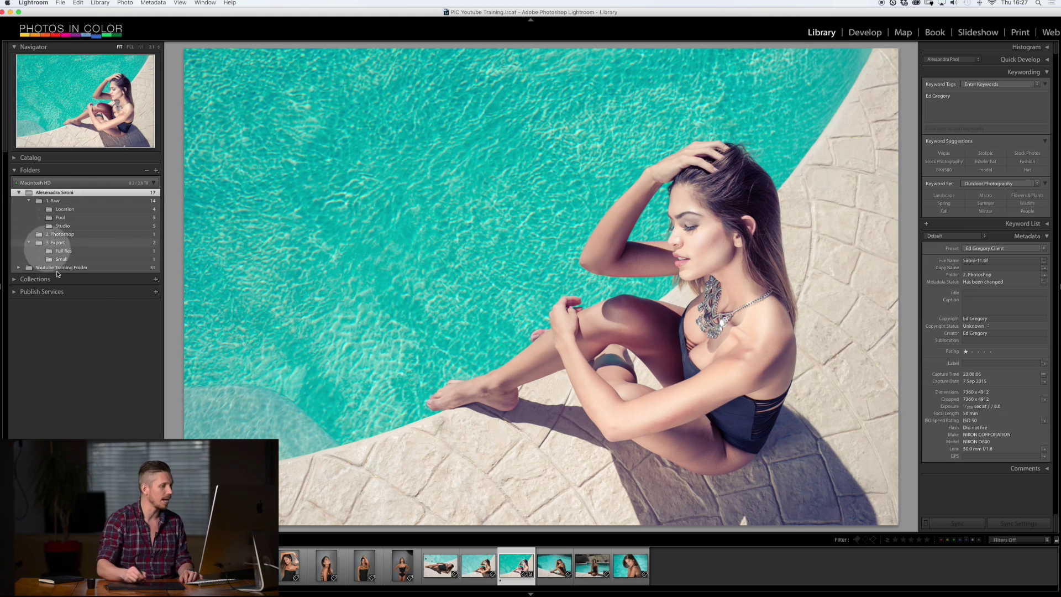
click(478, 565)
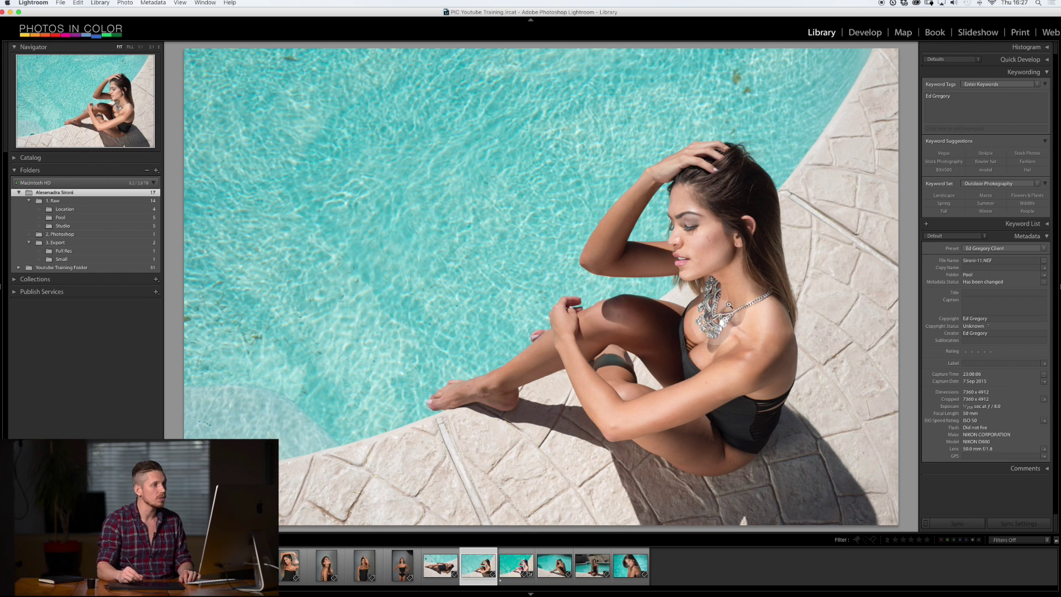
key(Right)
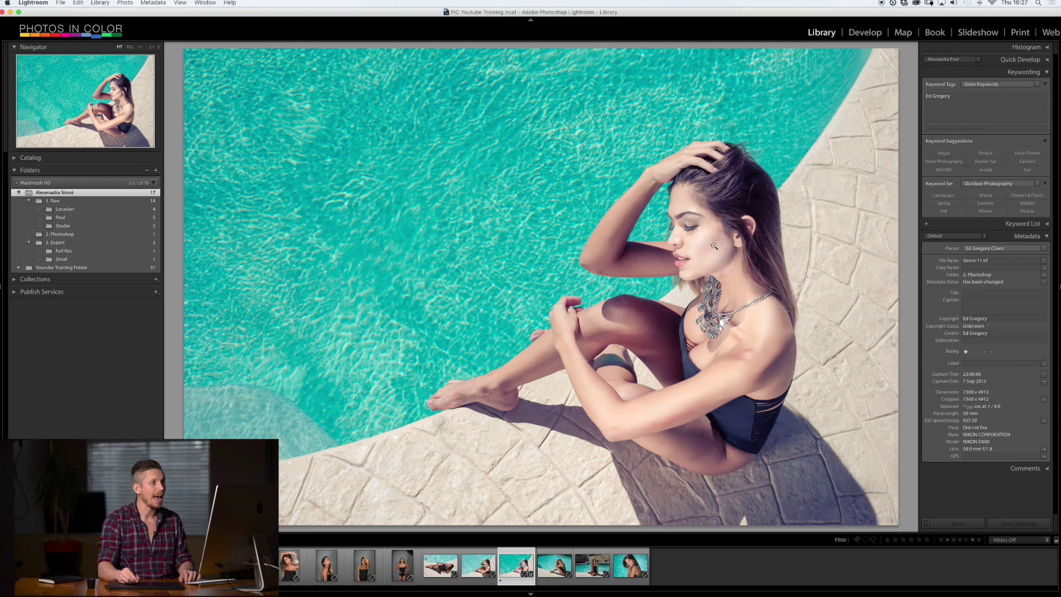
key(Left)
key(Right)
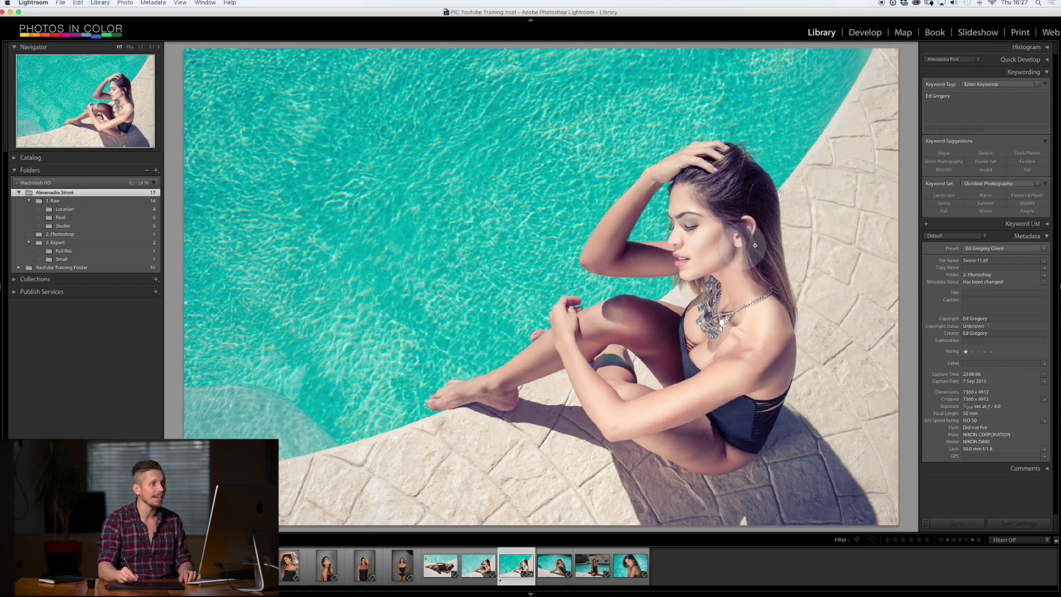
Export the retouched pool TIF using the Client Full Size JPEG preset.
right_click(511, 568)
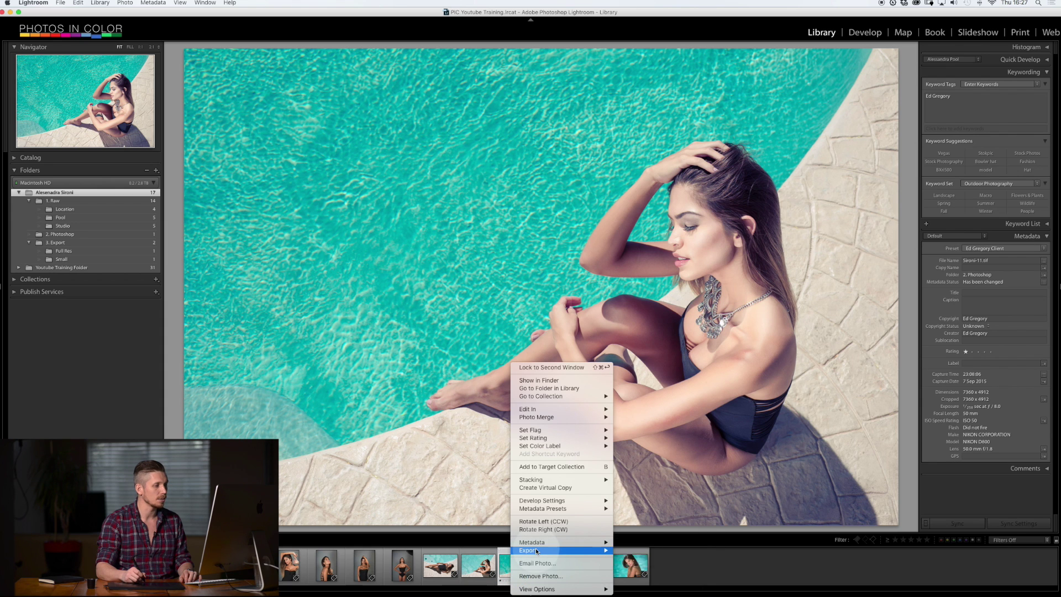
mouse_move(539, 551)
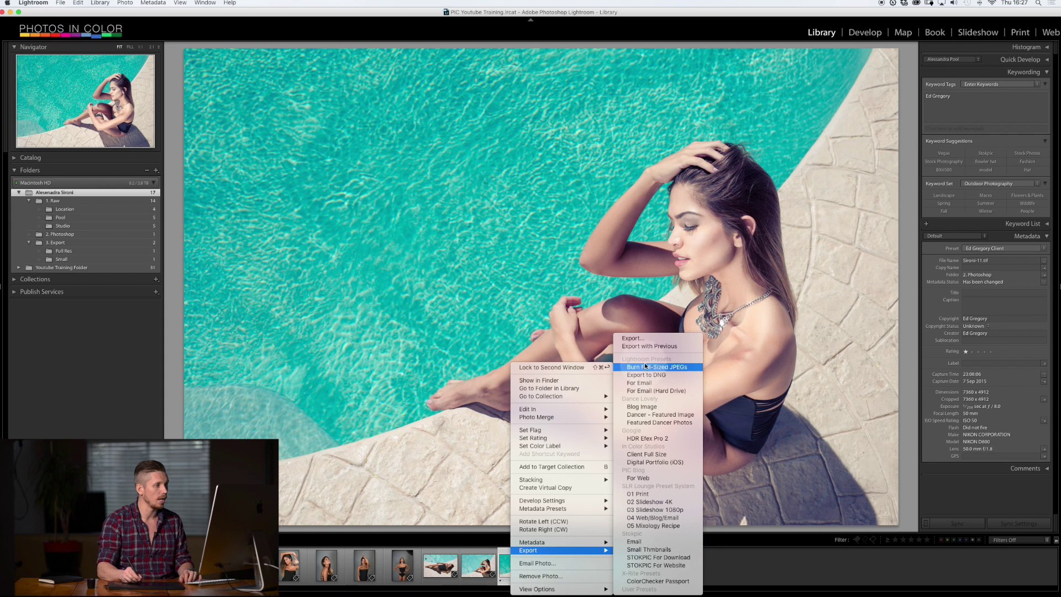
click(633, 339)
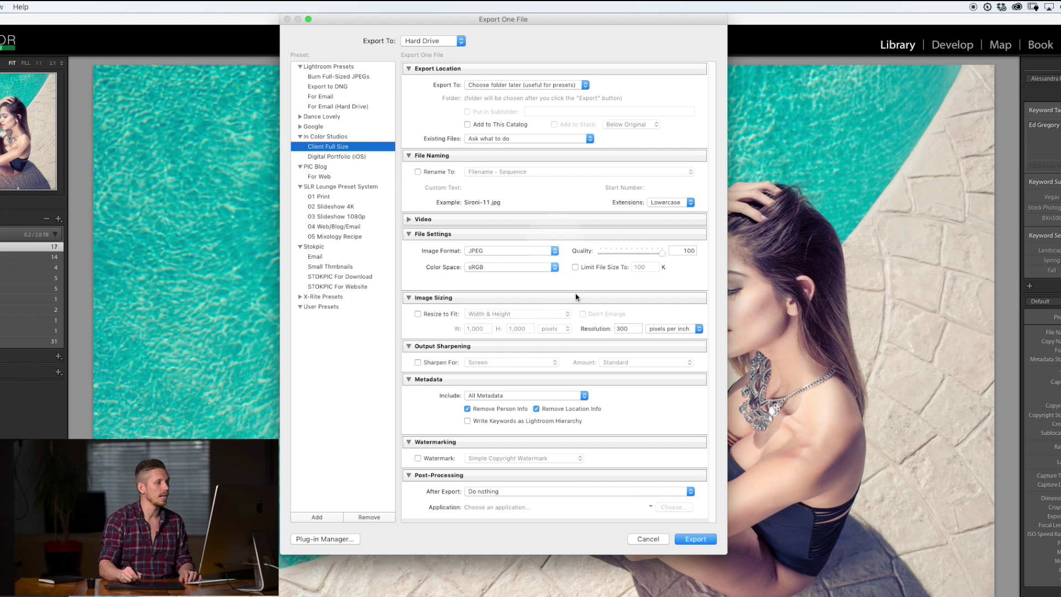
click(691, 541)
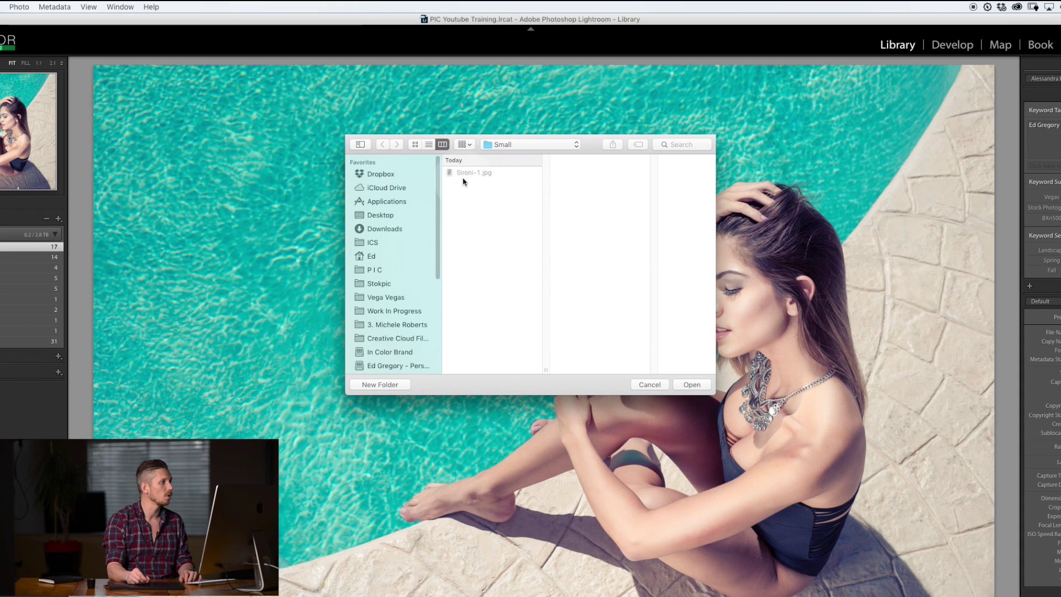
Set the export destination to the Full Res folder inside 3. Export.
click(515, 145)
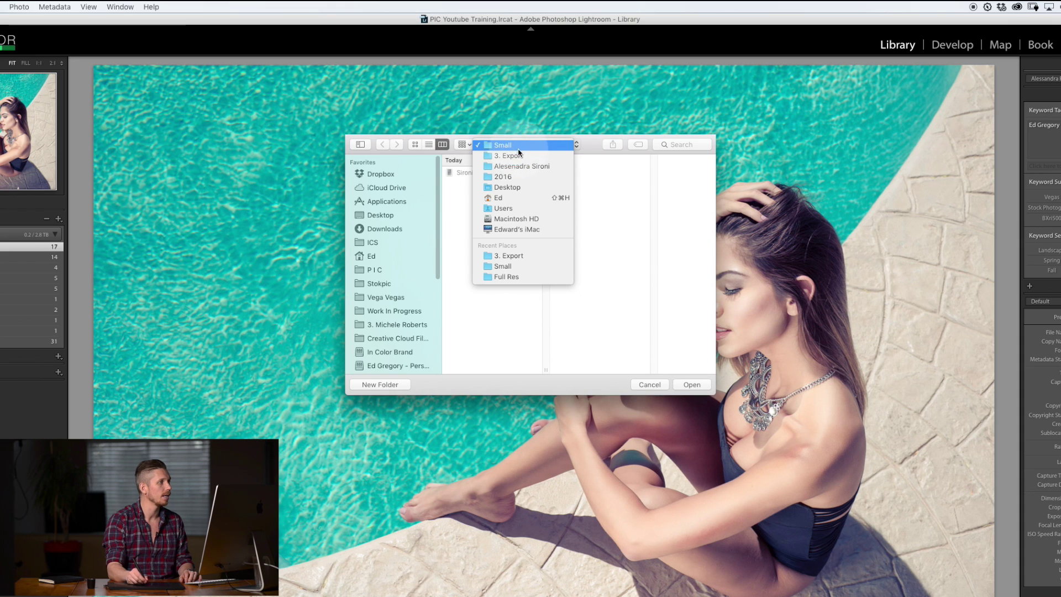
click(519, 155)
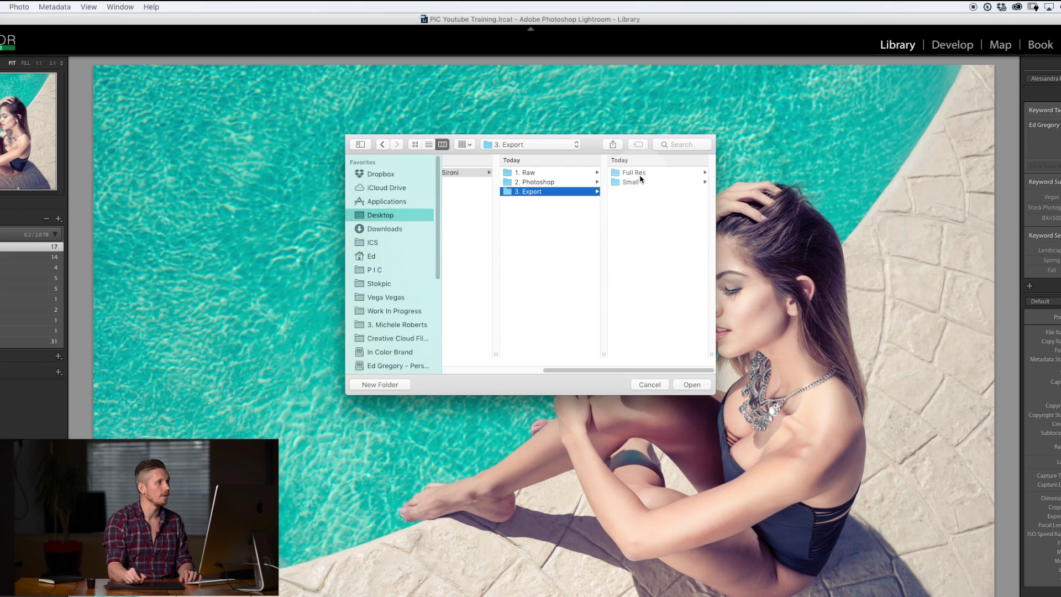
click(634, 173)
click(691, 396)
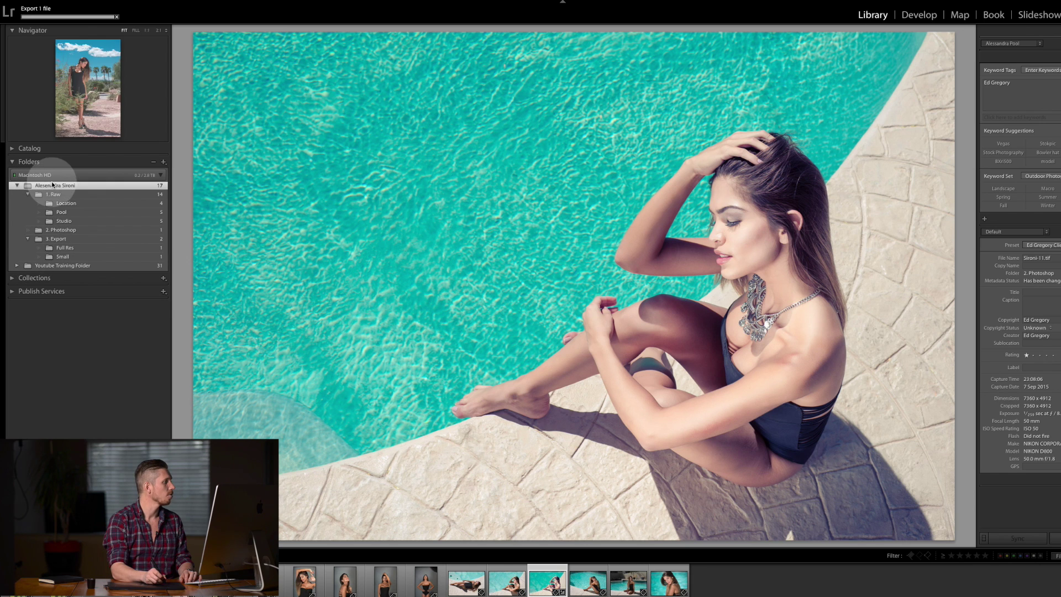
Synchronize the shoot folder and import the newly exported pool JPEG.
right_click(55, 185)
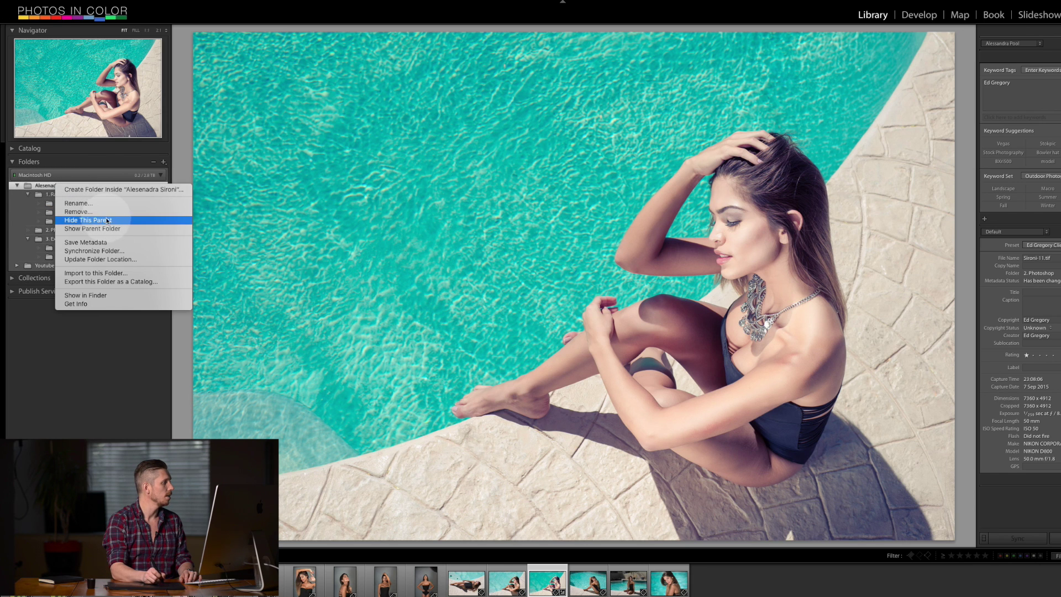
click(94, 251)
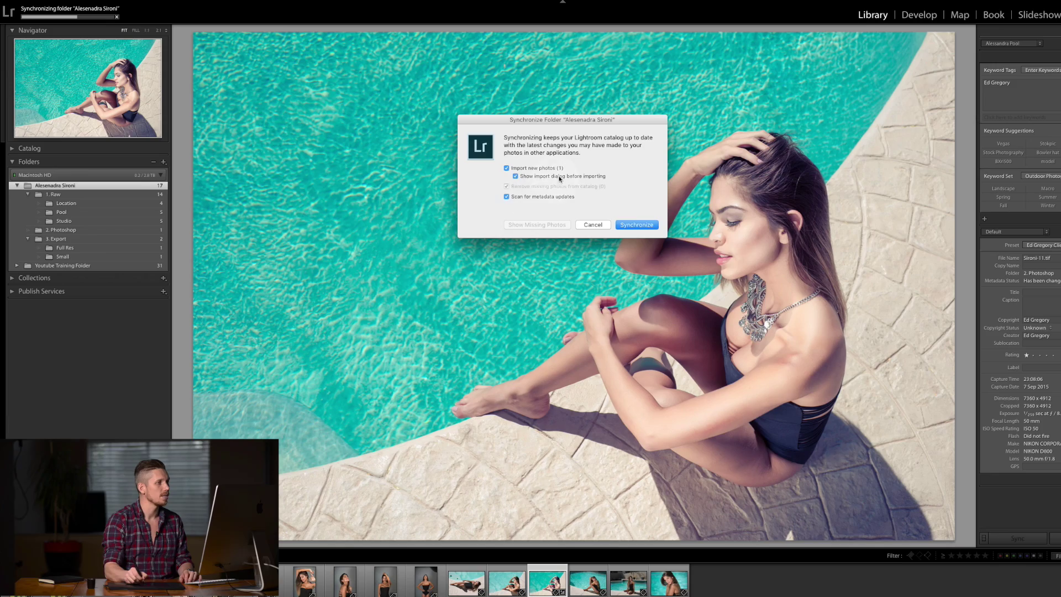
click(634, 224)
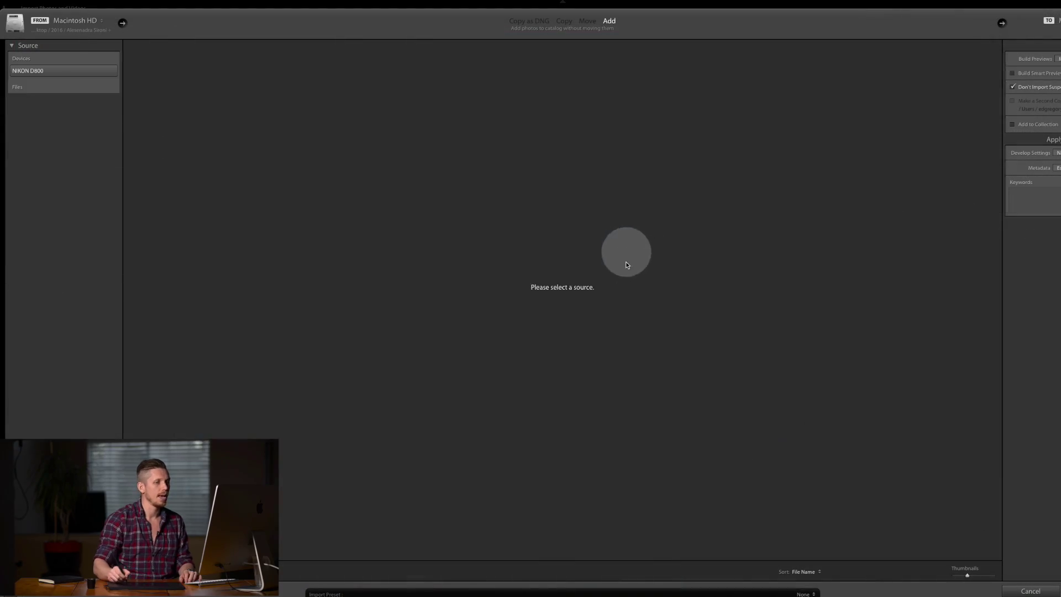
key(Return)
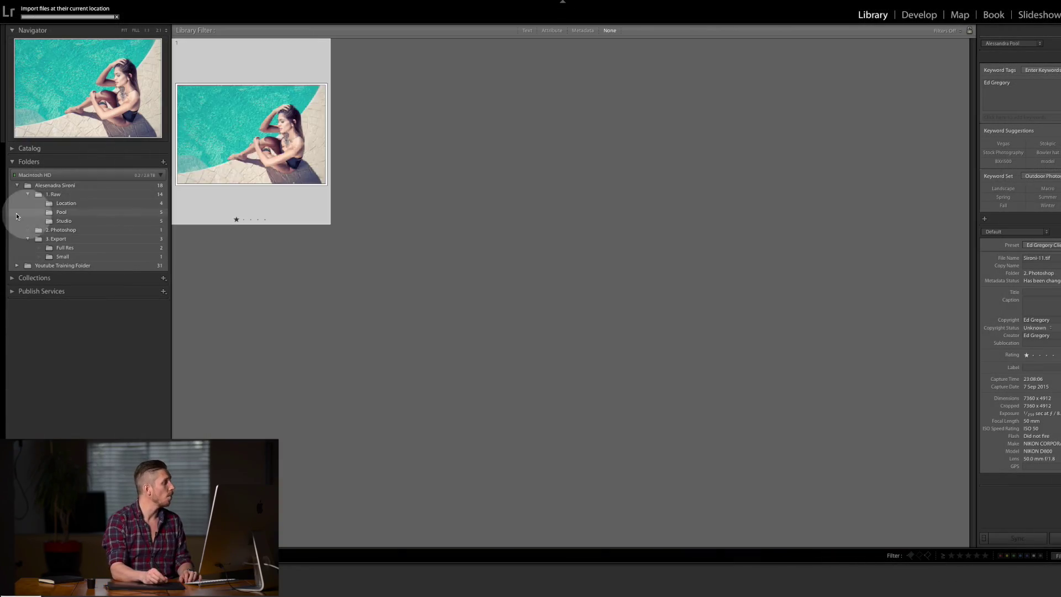
Review each subfolder: Location, Pool, Studio, 2. Photoshop, 3. Export, Full Res and Small.
click(10, 190)
click(18, 187)
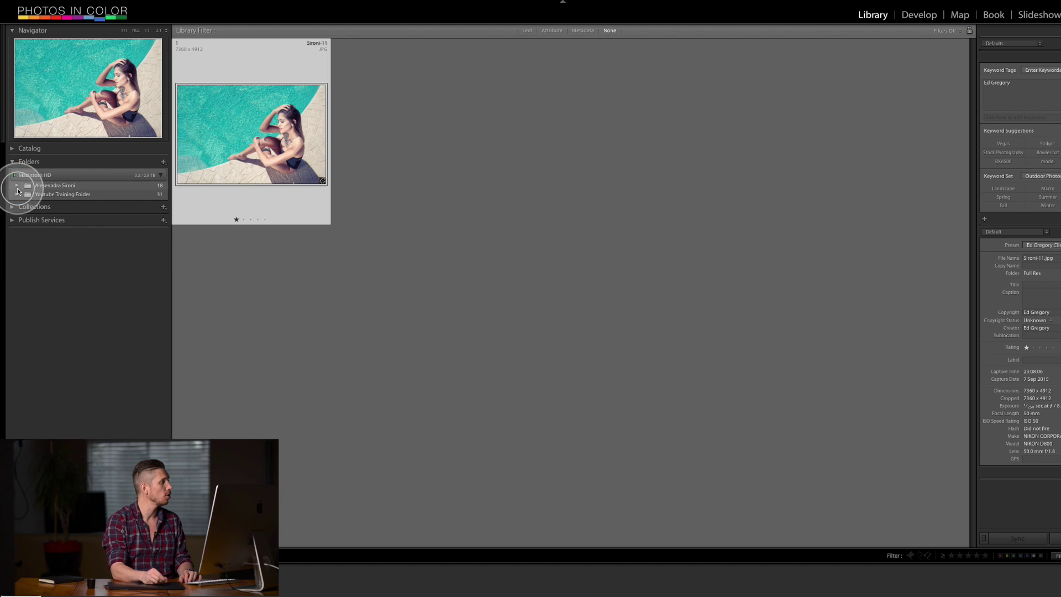
click(19, 187)
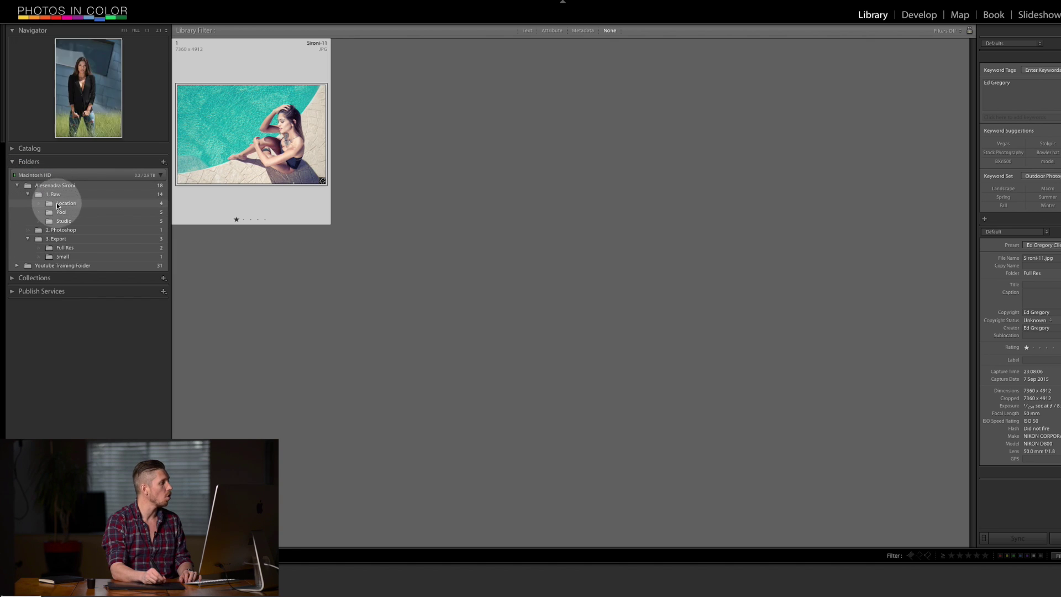
click(63, 204)
click(66, 214)
click(64, 221)
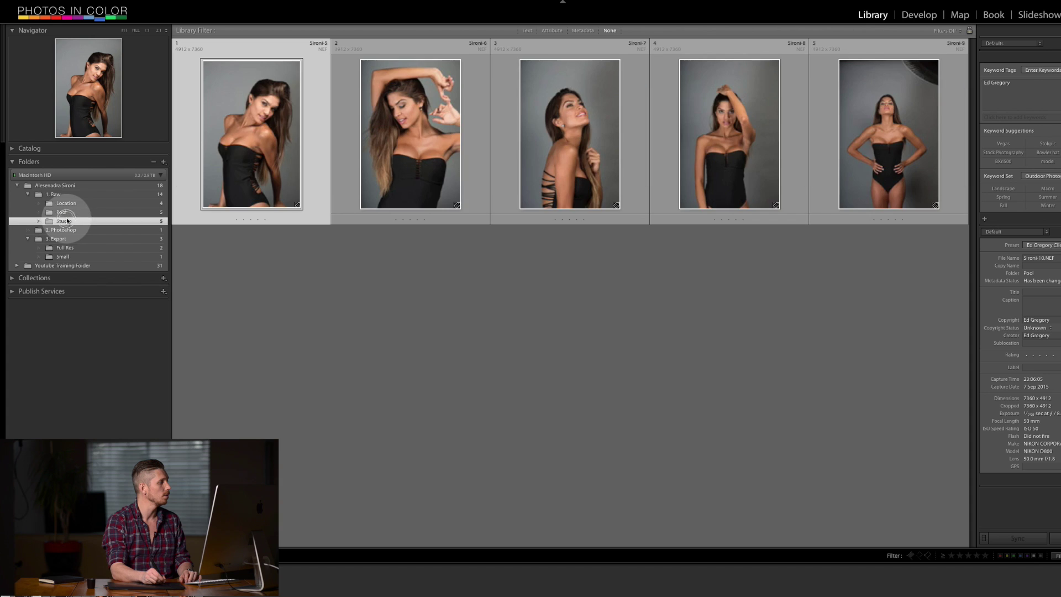
click(68, 230)
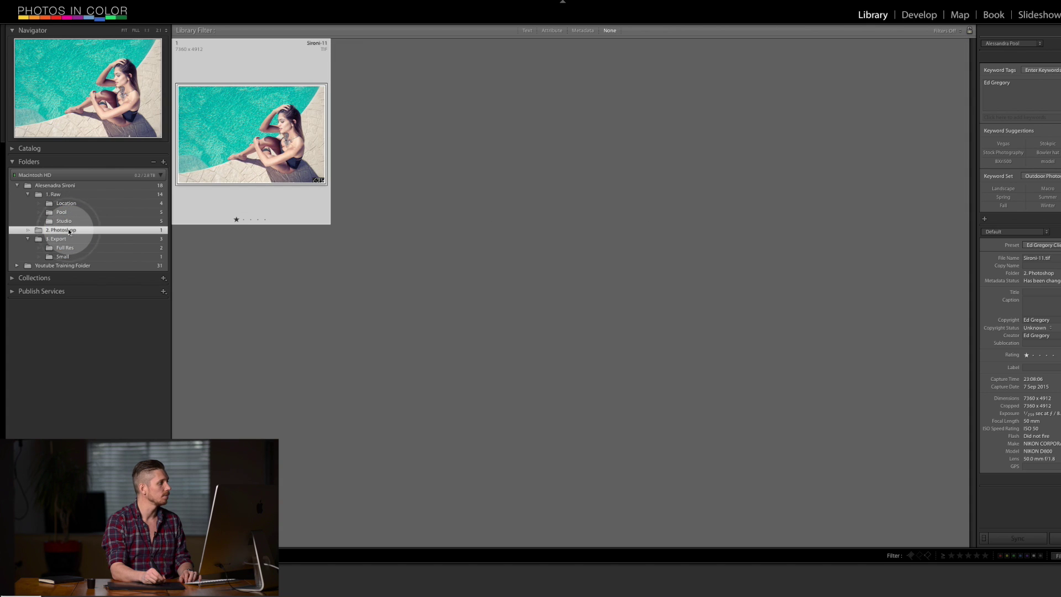
click(70, 238)
click(72, 248)
click(73, 256)
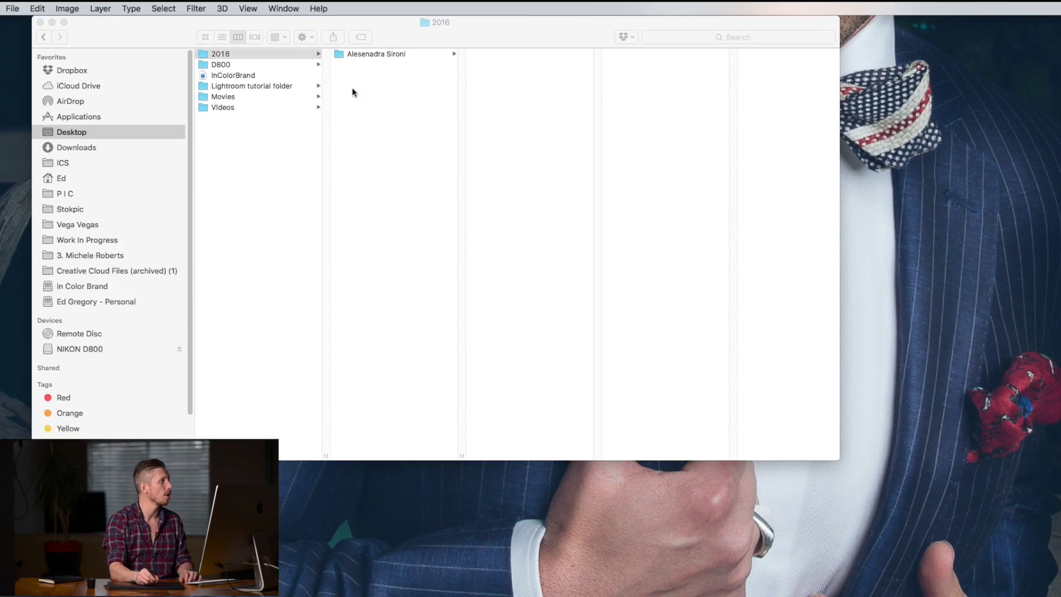
In Finder, browse the 1. Raw subfolders and the retouched pool TIFF in 2. Photoshop.
click(381, 65)
drag(386, 46, 381, 53)
click(381, 61)
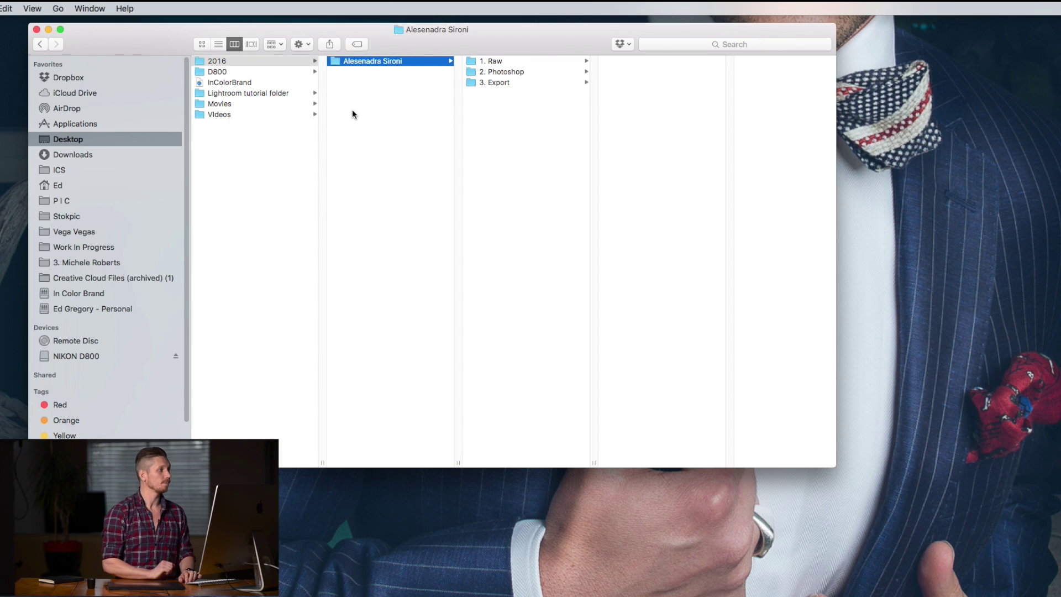
key(Right)
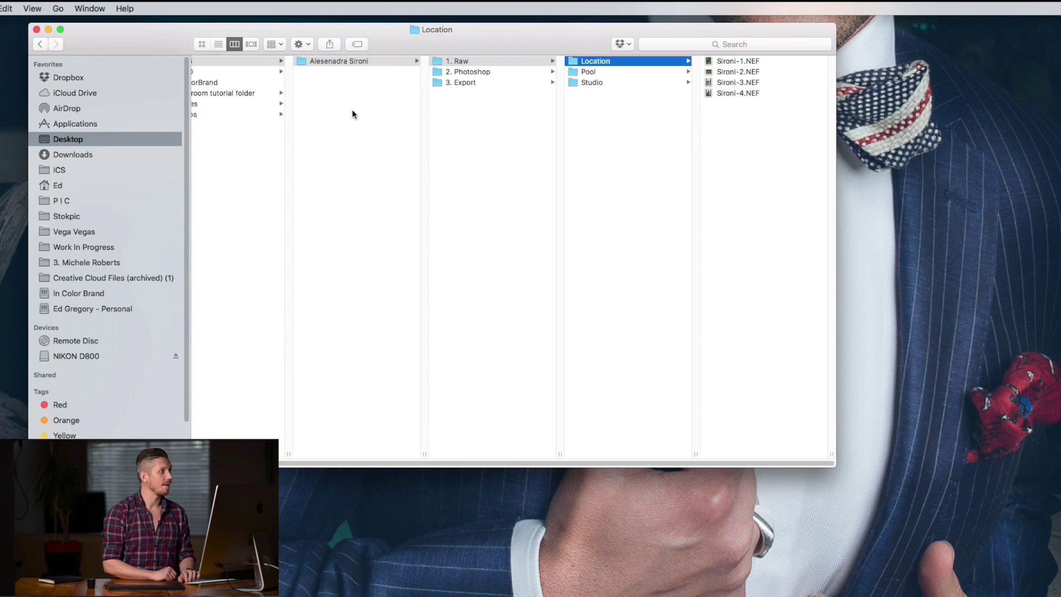
key(Down)
key(Down)
key(Up)
key(Up)
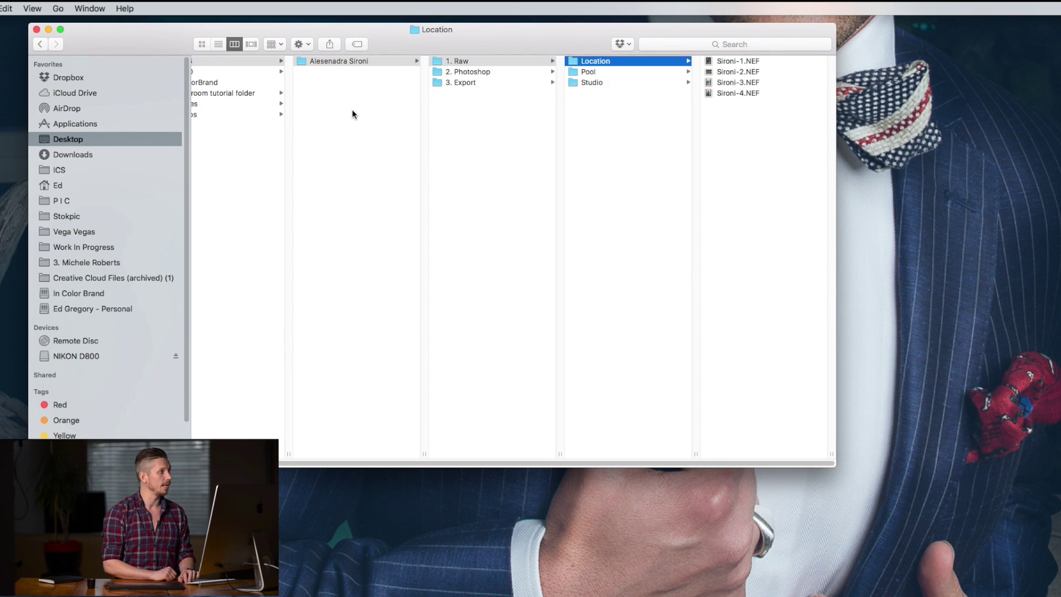
key(Left)
key(Down)
key(Right)
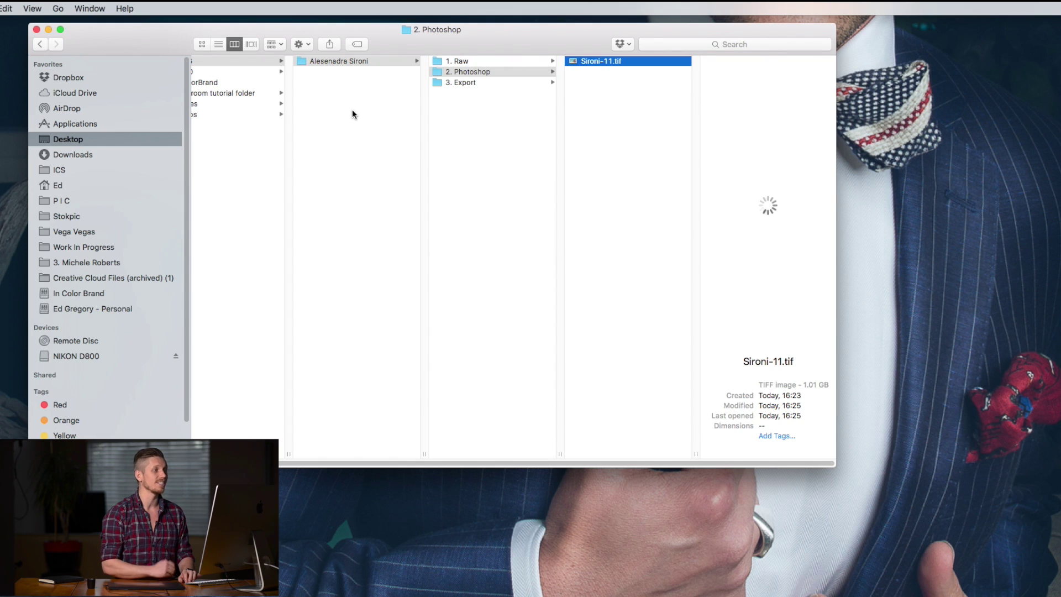
key(Left)
Quick Look the Full Res JPEGs (Sironi-3, Sironi-11) and the Small folder's Sironi-1.jpg.
key(Down)
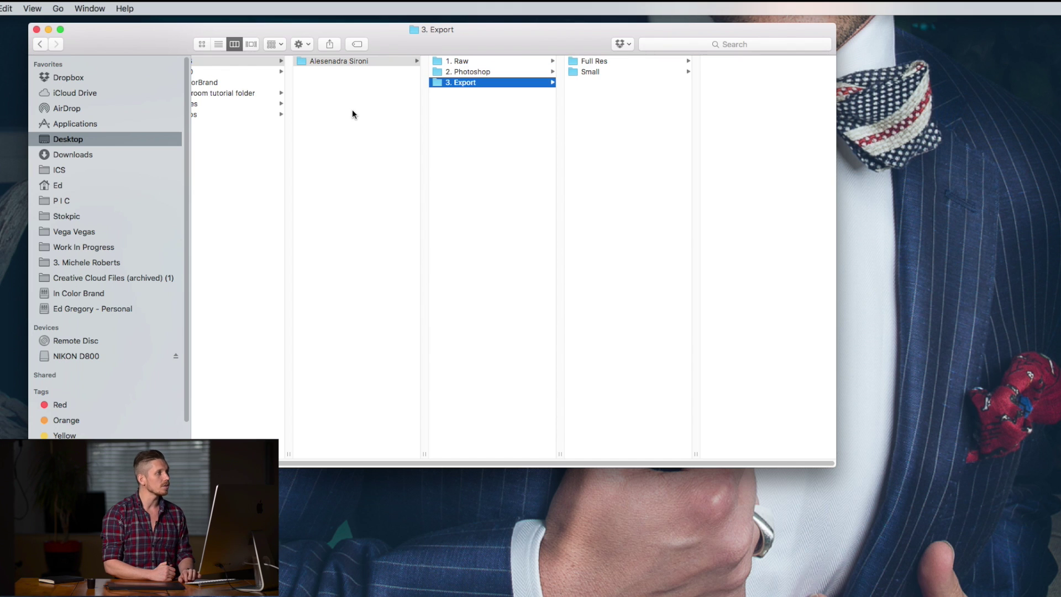
key(Right)
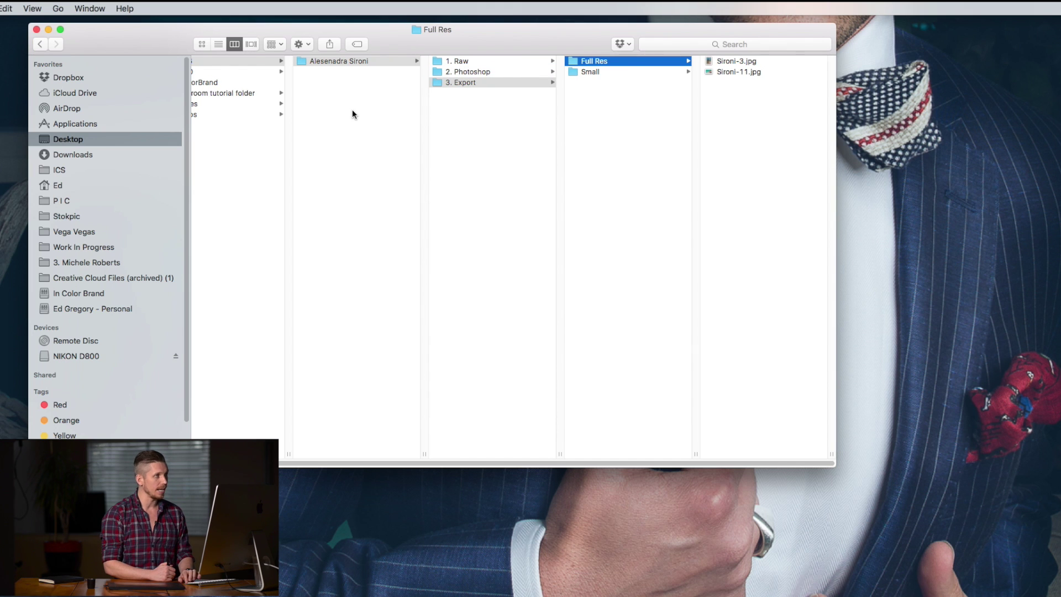
key(Right)
key(Down)
key(Up)
key(space)
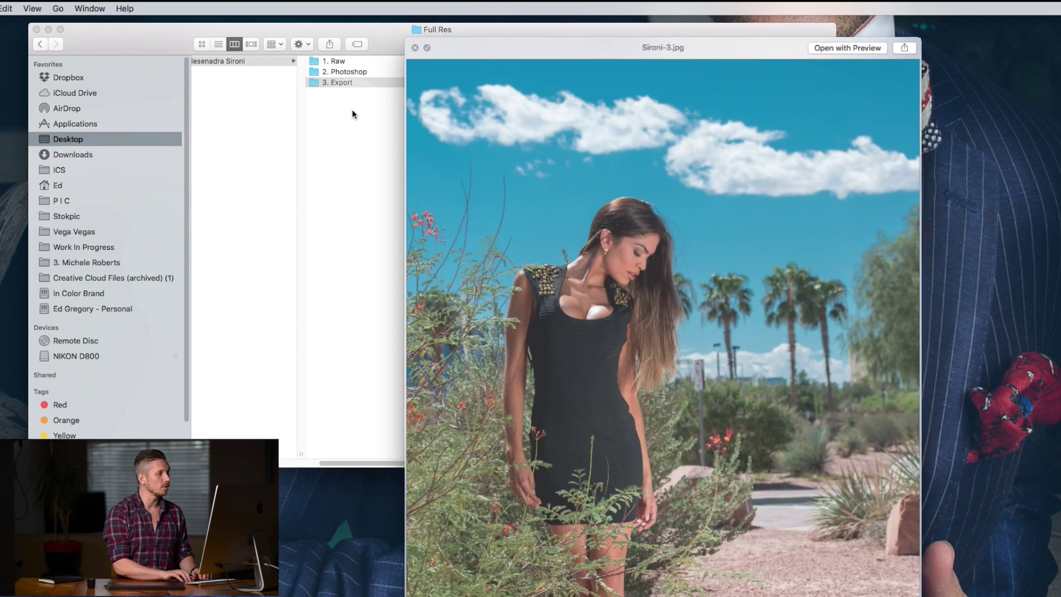
key(Down)
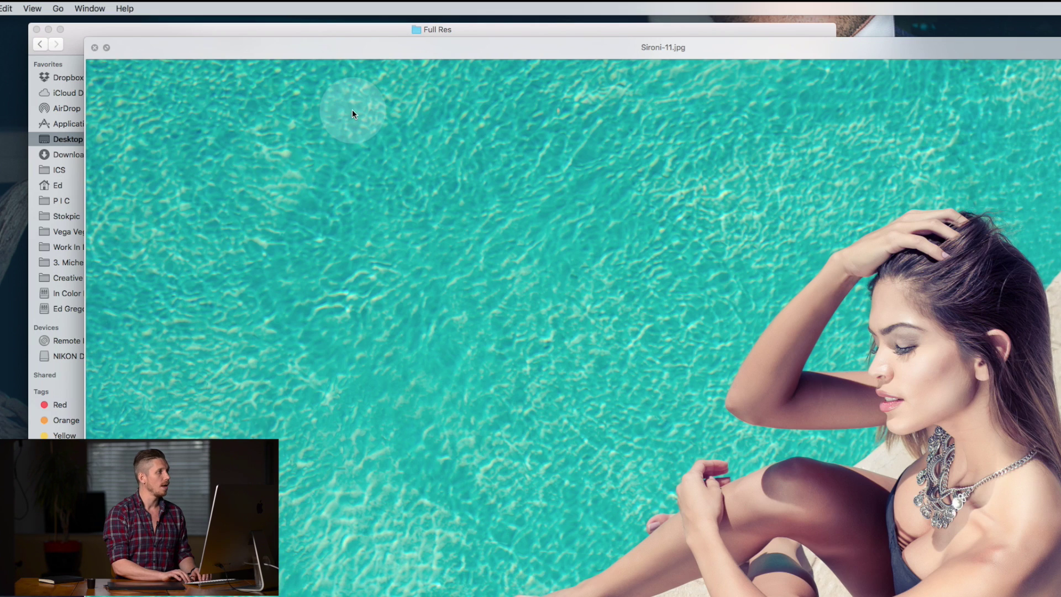
key(Left)
key(Down)
key(Right)
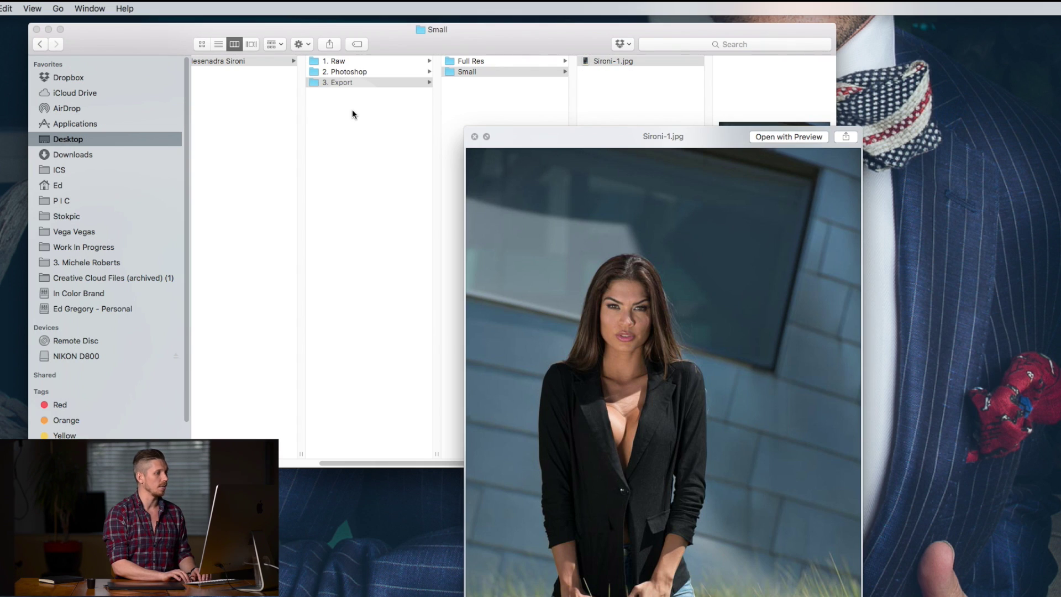